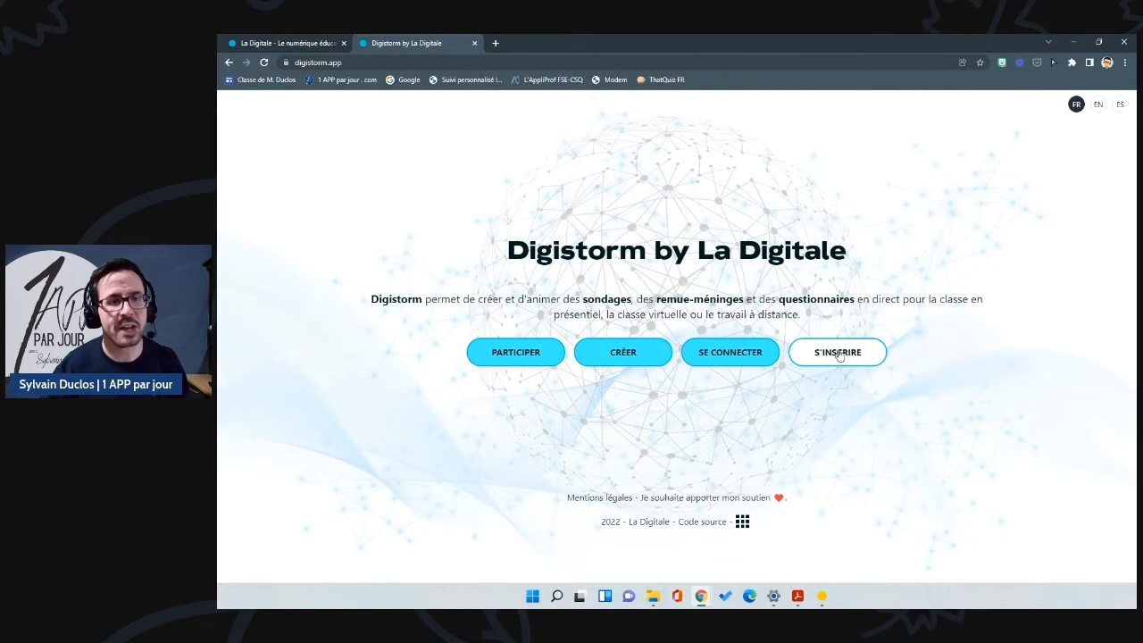
- Sign in with the saved identifier and the account password to open the interactions list
{"action": "left_click", "coordinate": [747, 352]}
{"action": "left_click", "coordinate": [682, 306]}
{"action": "type", "text": "ducloss2"}
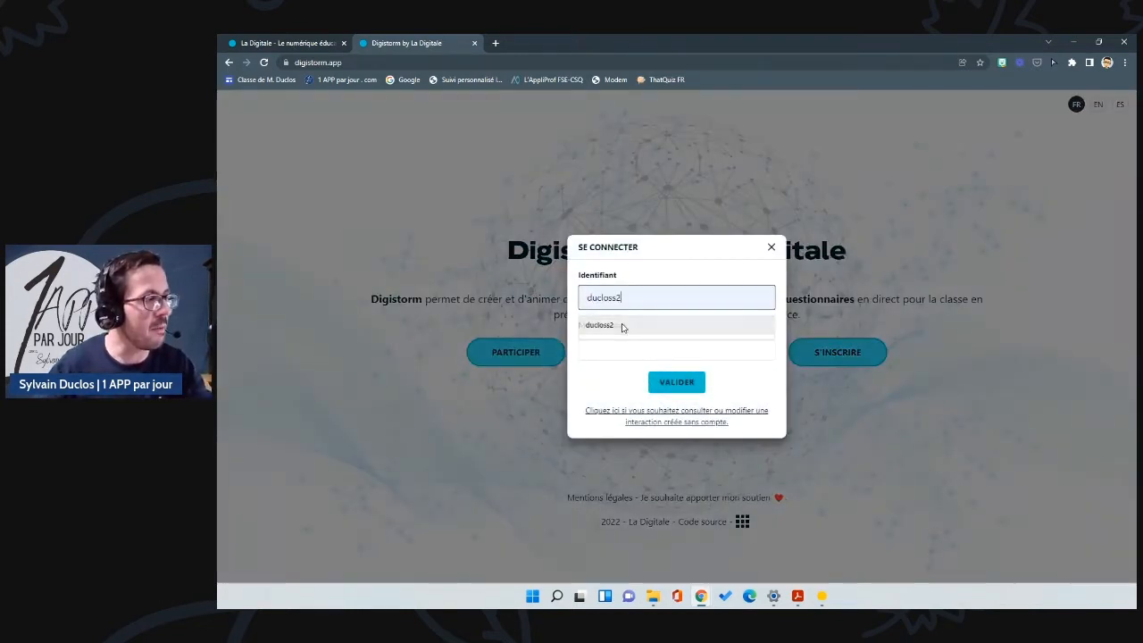
{"action": "left_click", "coordinate": [622, 326]}
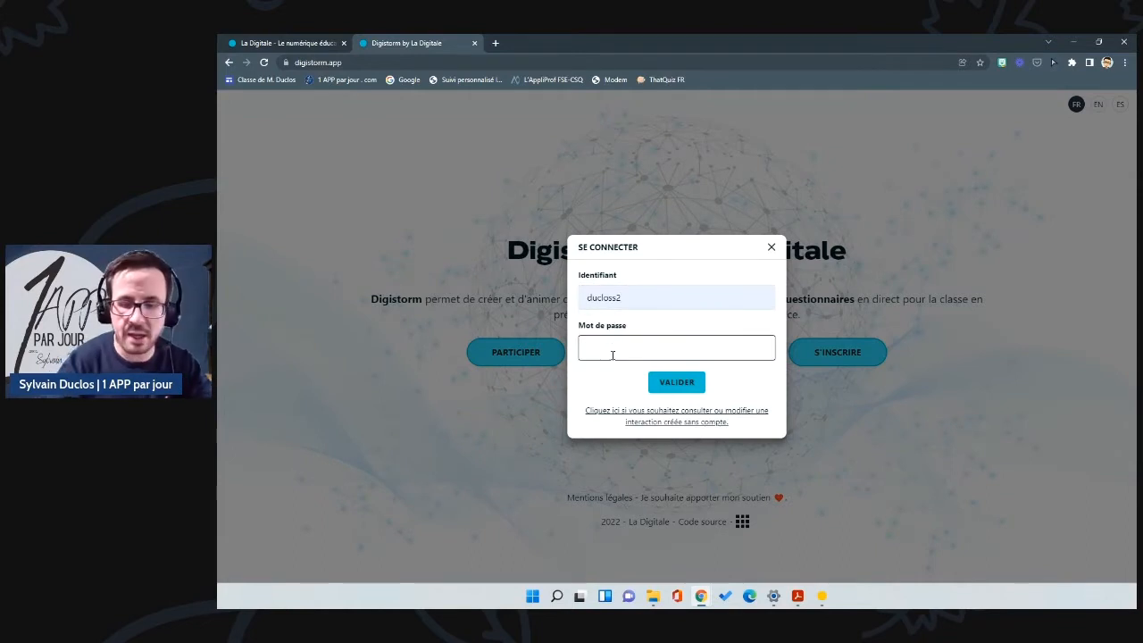
{"action": "type", "text": "********"}
{"action": "left_click", "coordinate": [676, 384]}
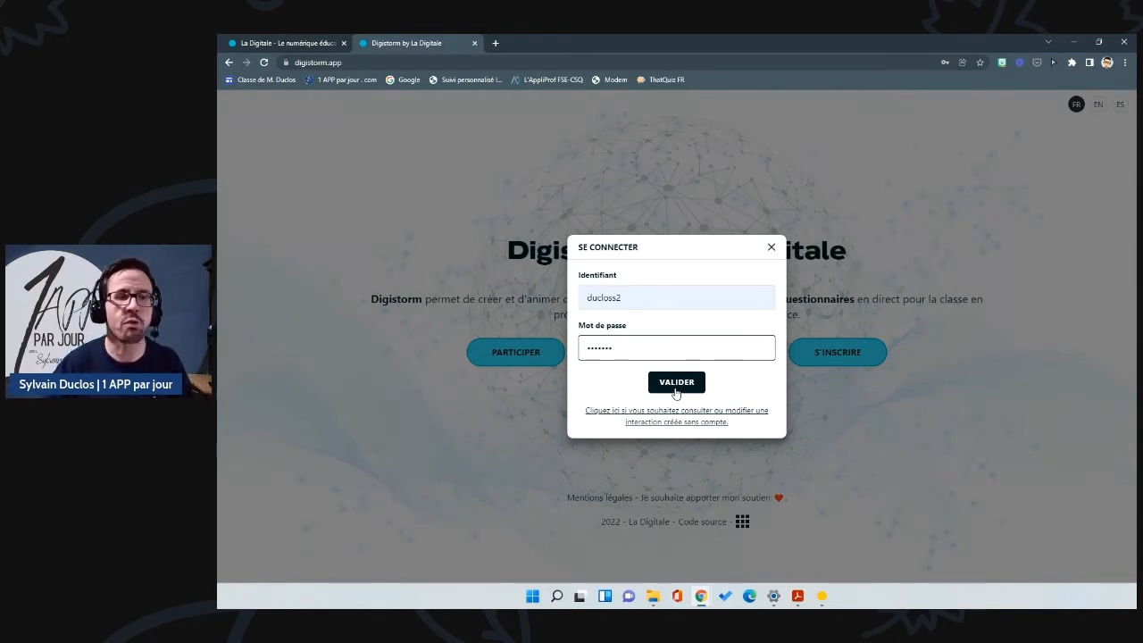
{"action": "left_click", "coordinate": [676, 382]}
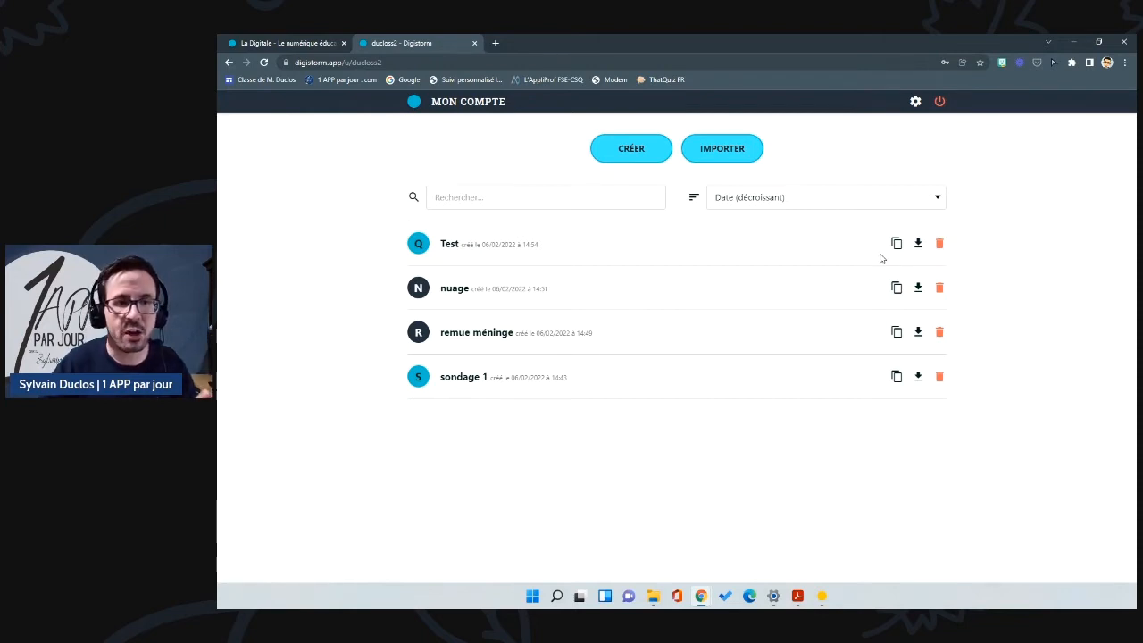
{"action": "left_click", "coordinate": [724, 158]}
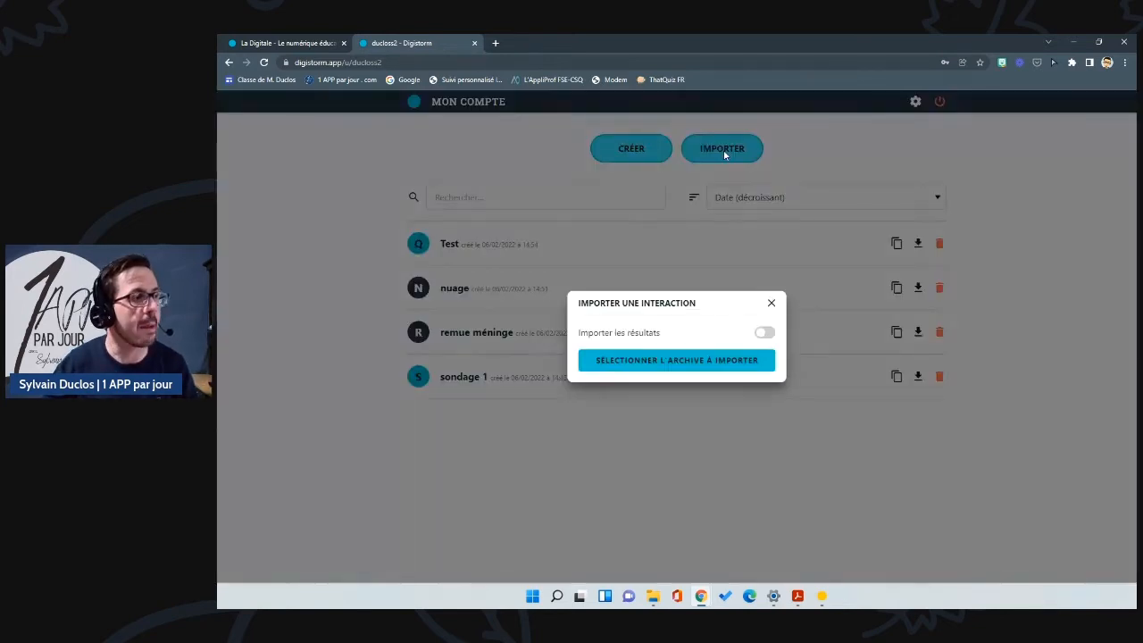
{"action": "left_click", "coordinate": [771, 303]}
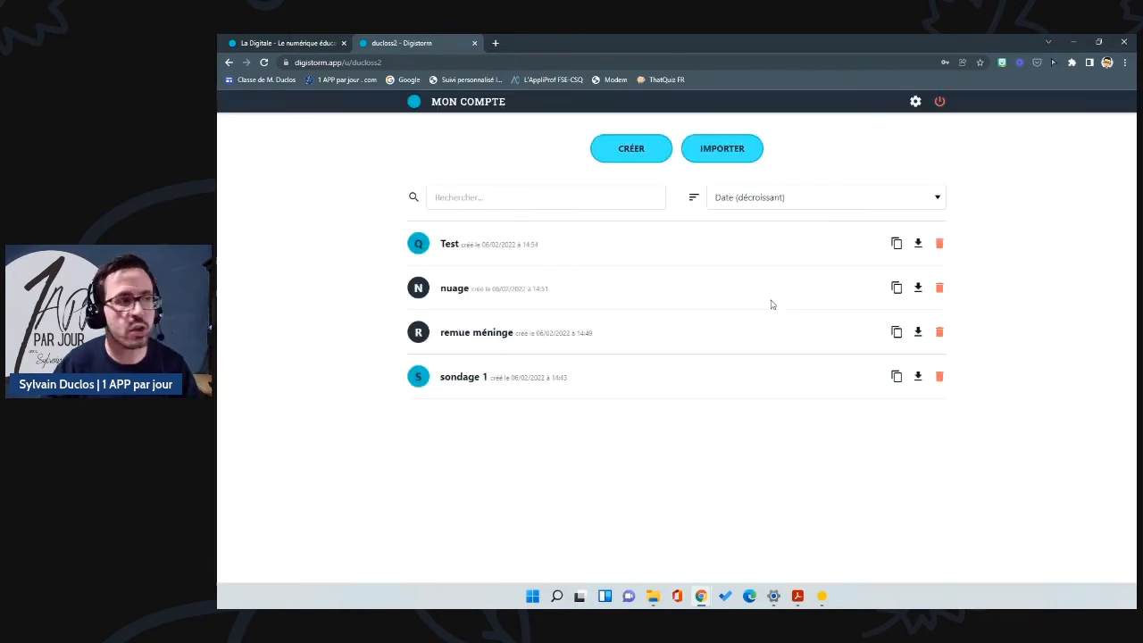
{"action": "left_click", "coordinate": [896, 243]}
{"action": "left_click", "coordinate": [640, 355]}
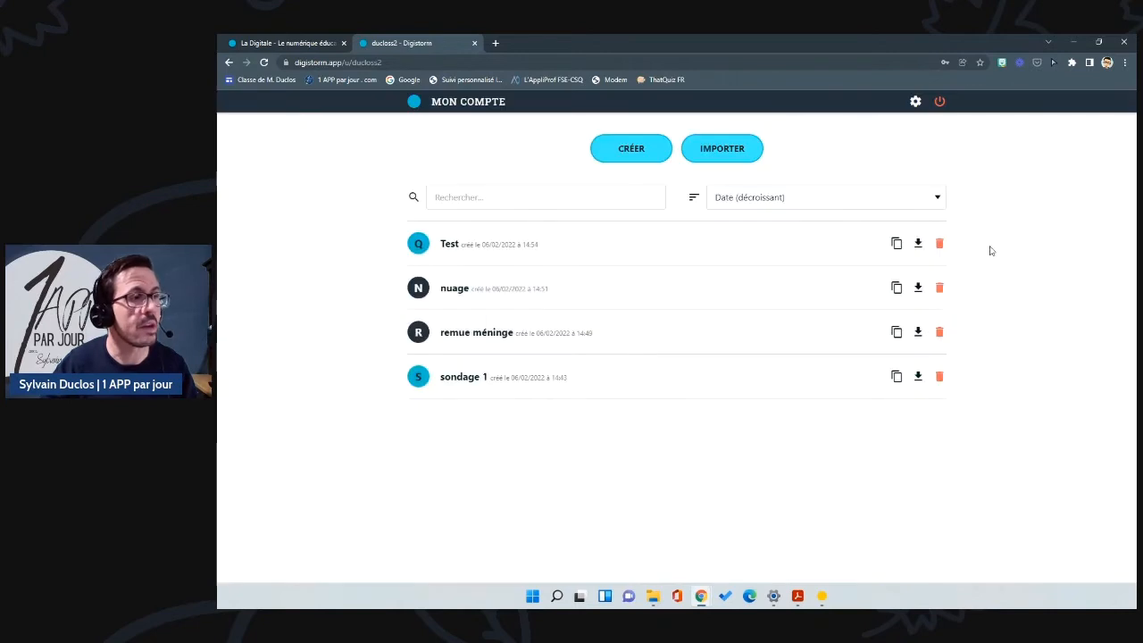
{"action": "left_click", "coordinate": [918, 248]}
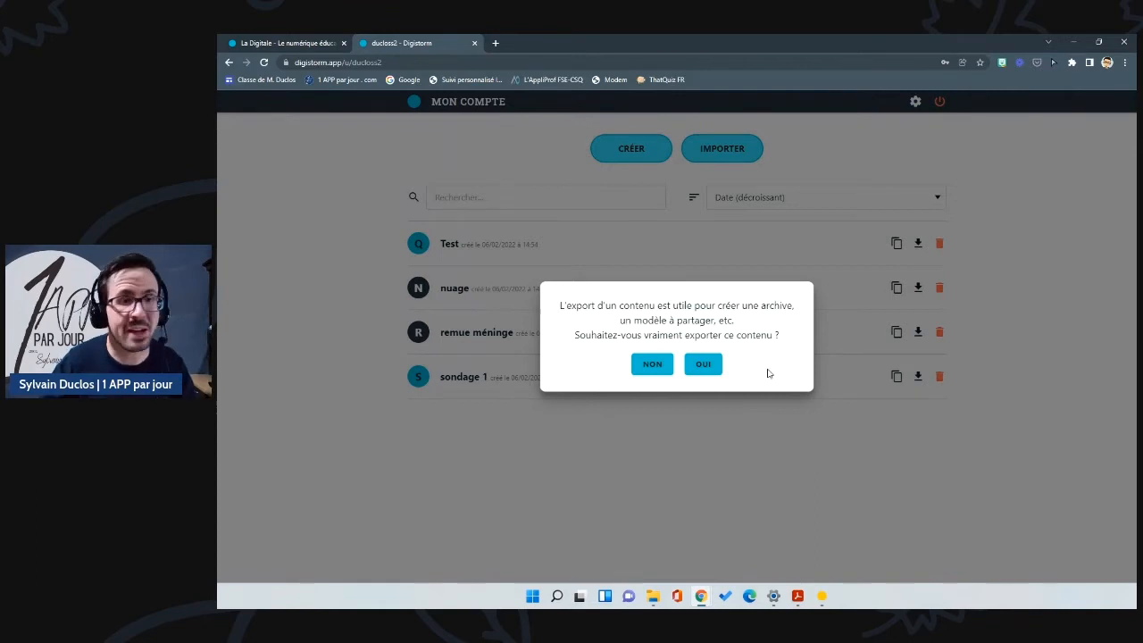
{"action": "left_click", "coordinate": [652, 366]}
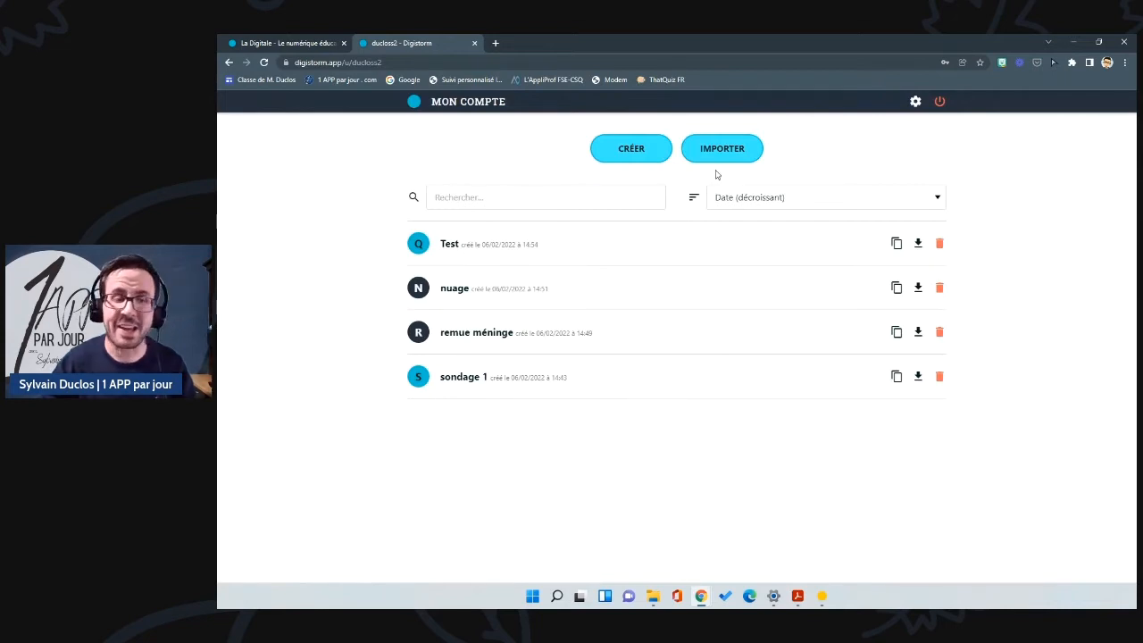
- Create a Nuage de mots interaction titled 'Nuage de mots 2'
{"action": "left_click", "coordinate": [640, 151]}
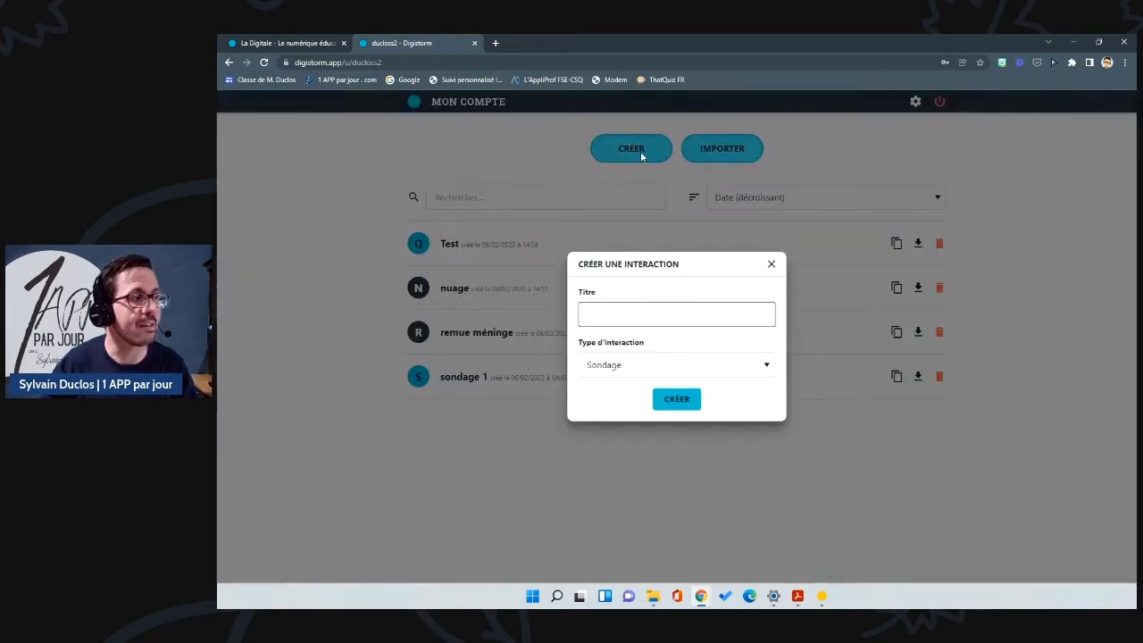
{"action": "type", "text": "Nuage dém"}
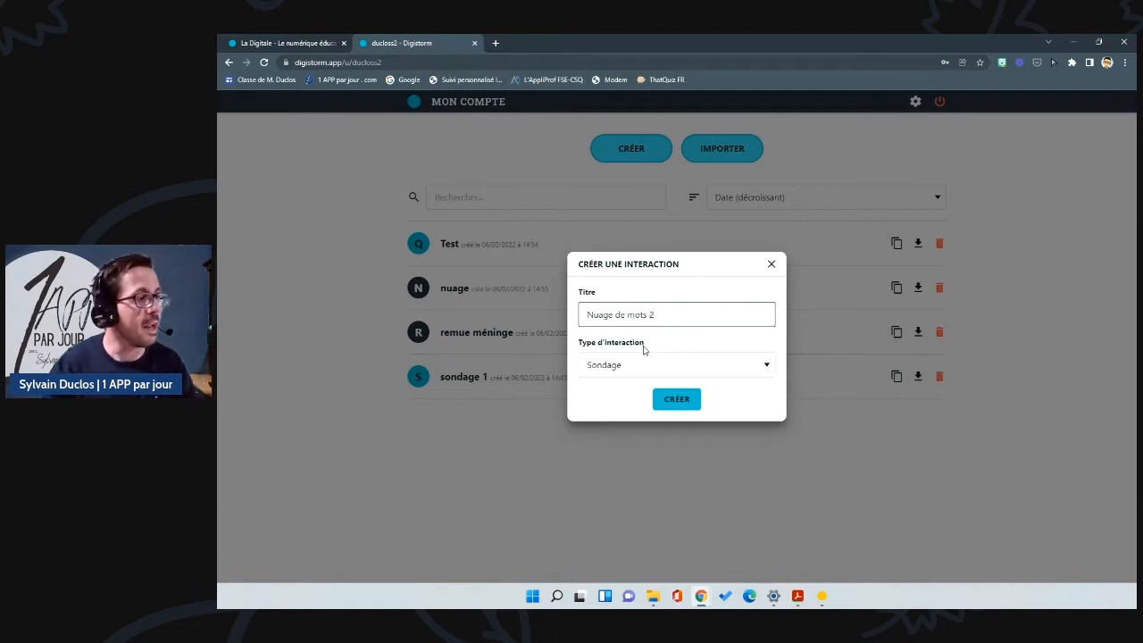
{"action": "left_click", "coordinate": [628, 368]}
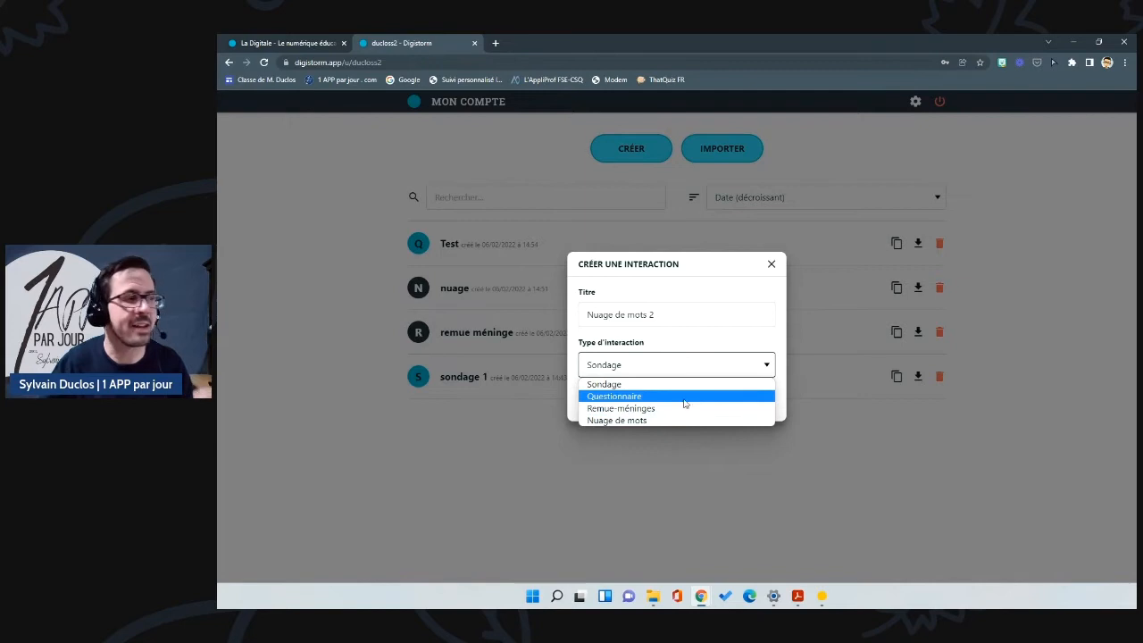
{"action": "left_click", "coordinate": [659, 420]}
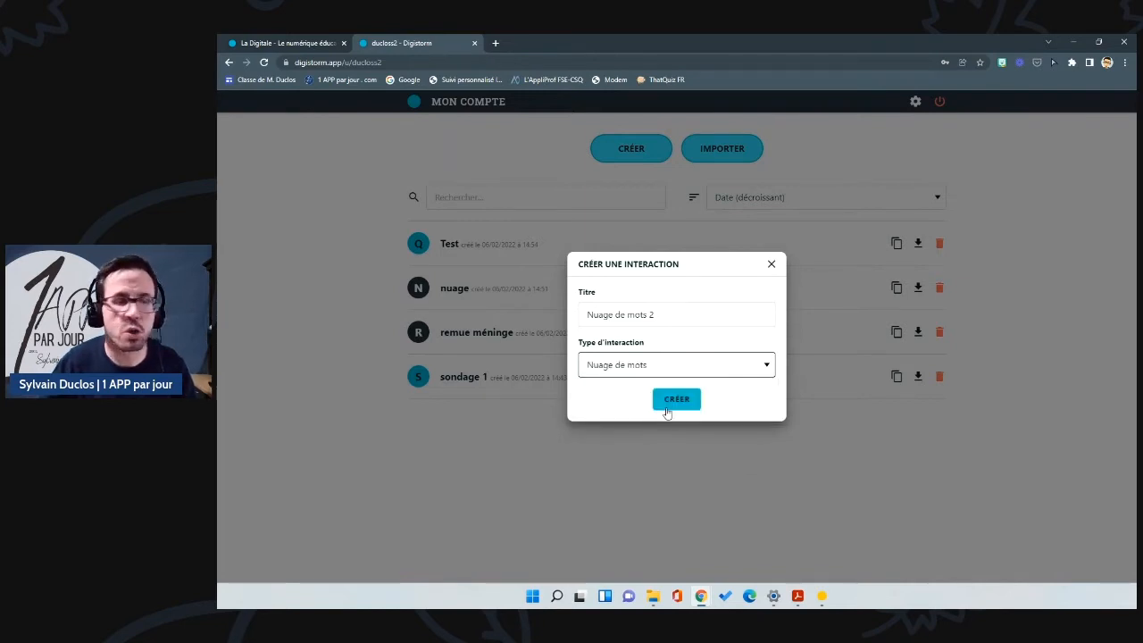
{"action": "left_click", "coordinate": [676, 400]}
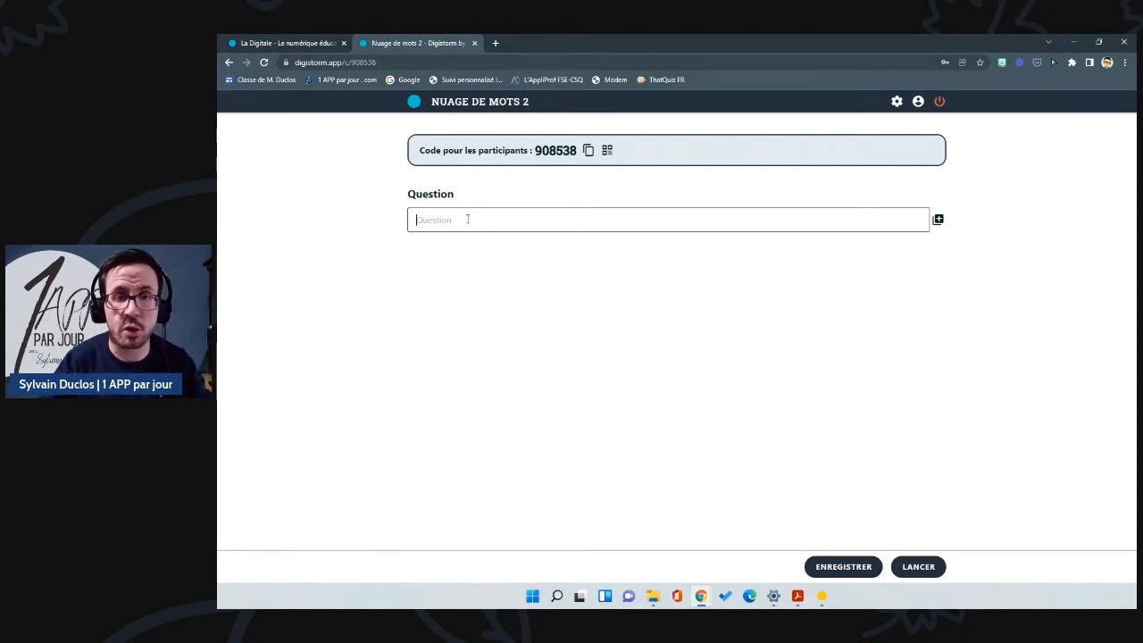
- Enter the question 'Quelle est votre application coup de coeur', attach the face logo image, and save
{"action": "type", "text": "Quel"}
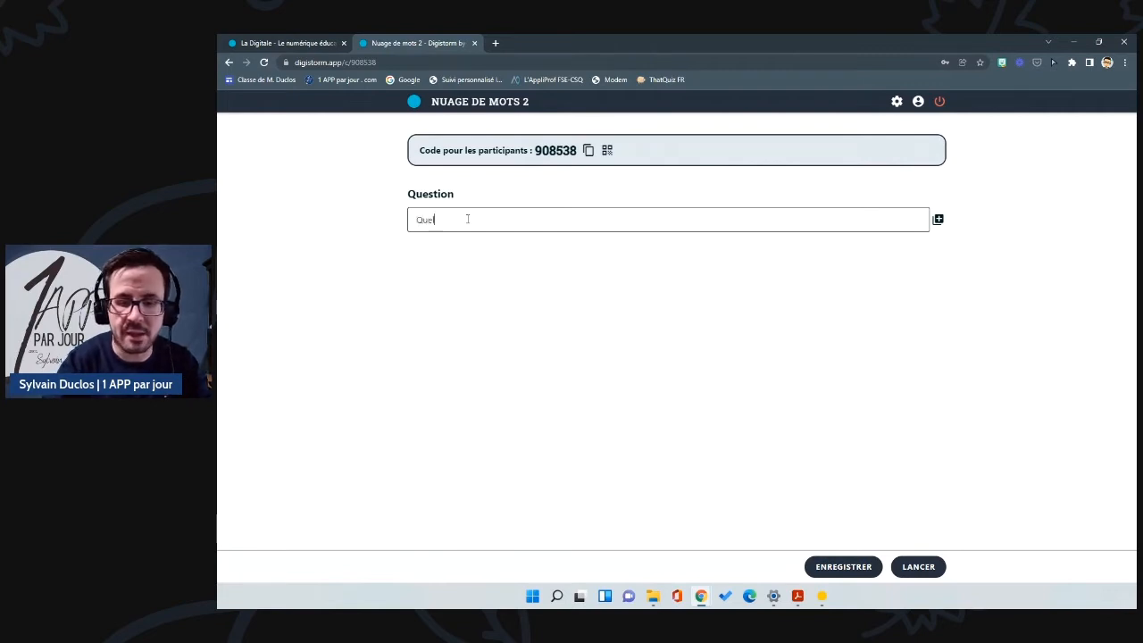
{"action": "type", "text": "le est vo"}
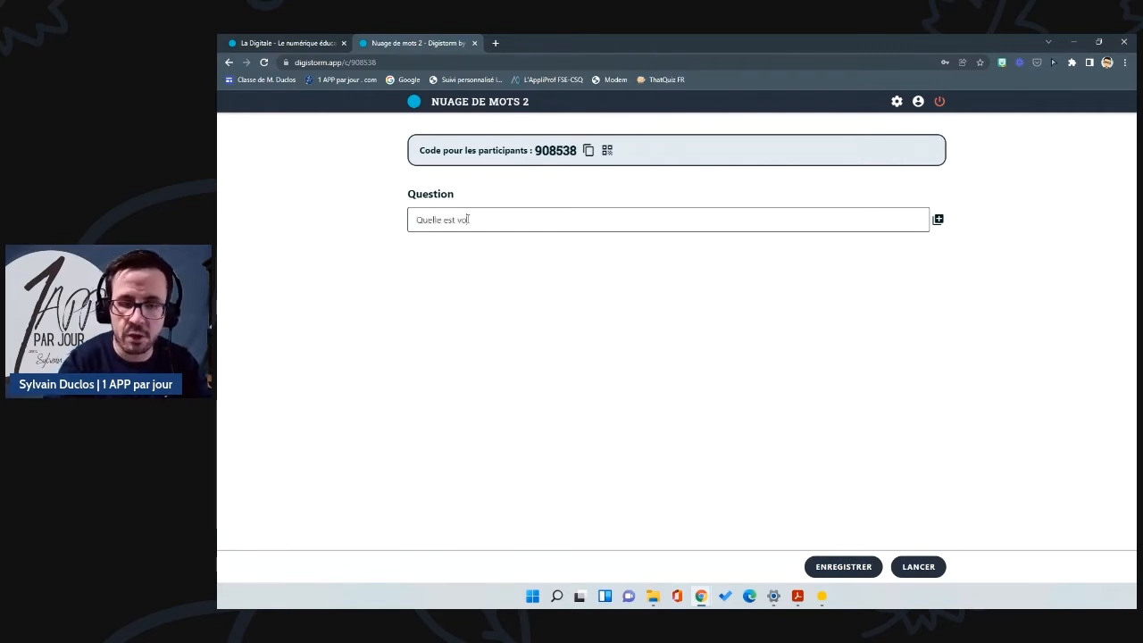
{"action": "type", "text": "tre applicatio"}
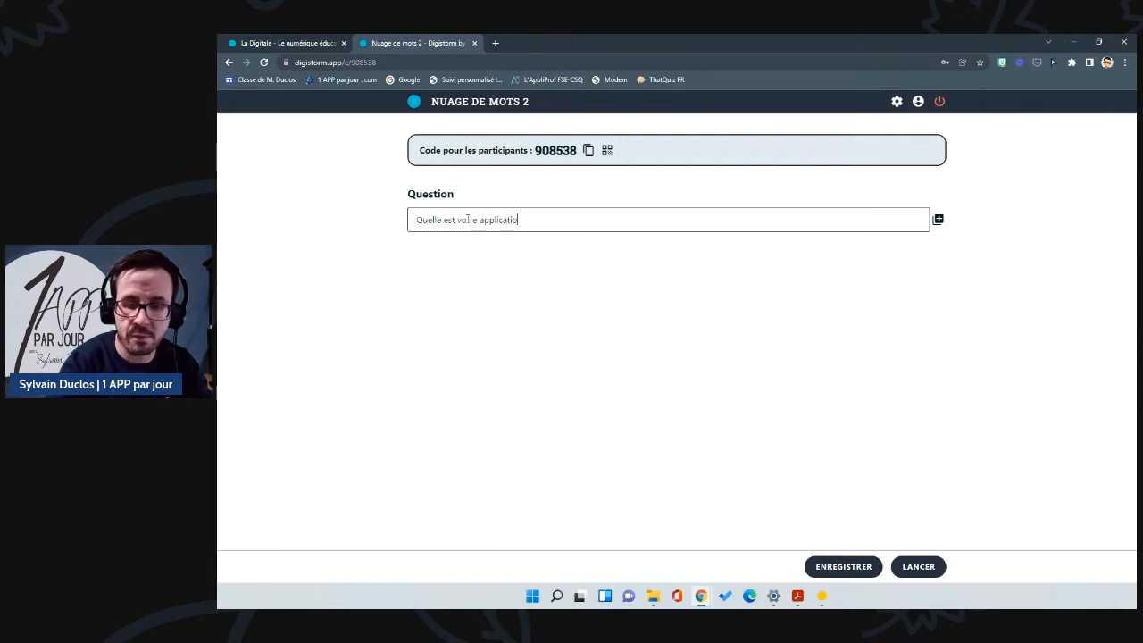
{"action": "type", "text": "n coup de coeur"}
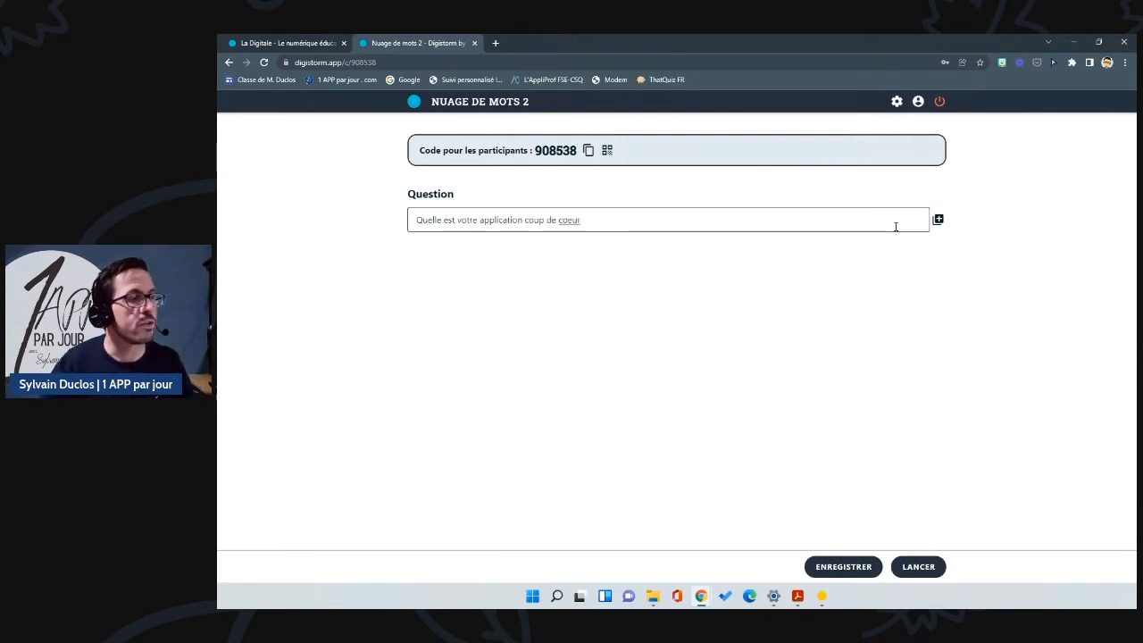
{"action": "left_click", "coordinate": [938, 219]}
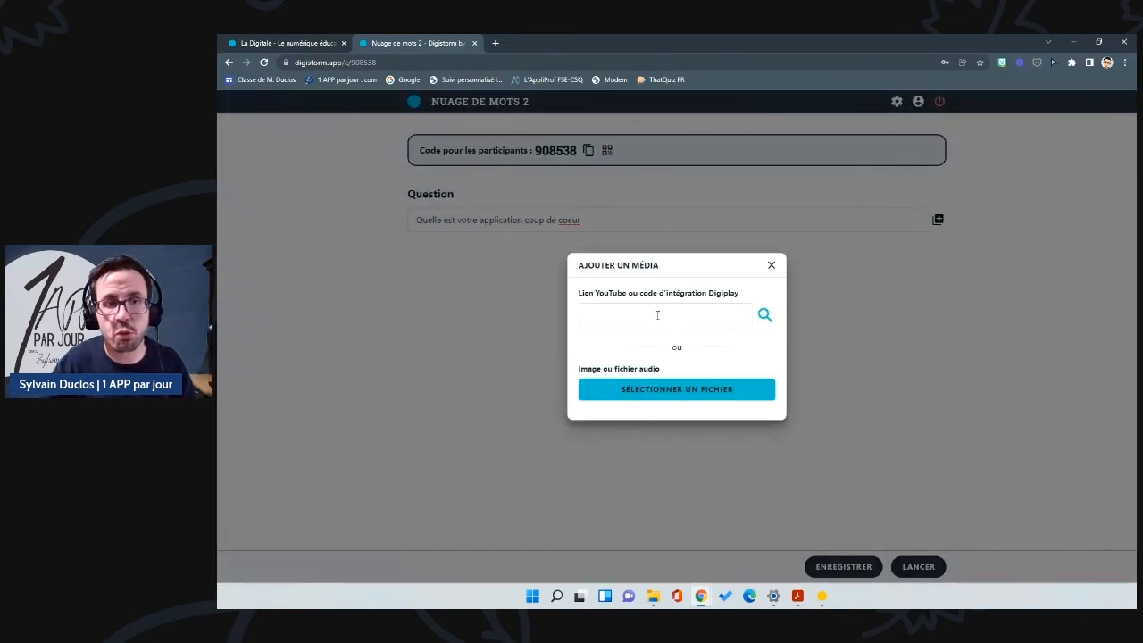
{"action": "left_click", "coordinate": [662, 390]}
{"action": "left_click", "coordinate": [637, 206]}
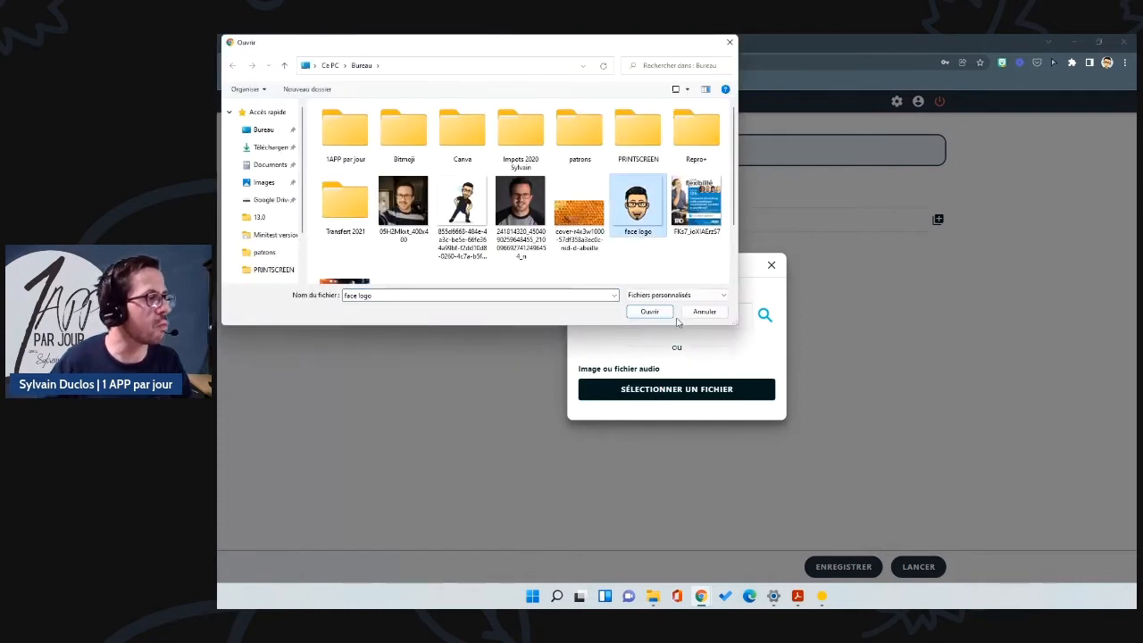
{"action": "left_click", "coordinate": [654, 313]}
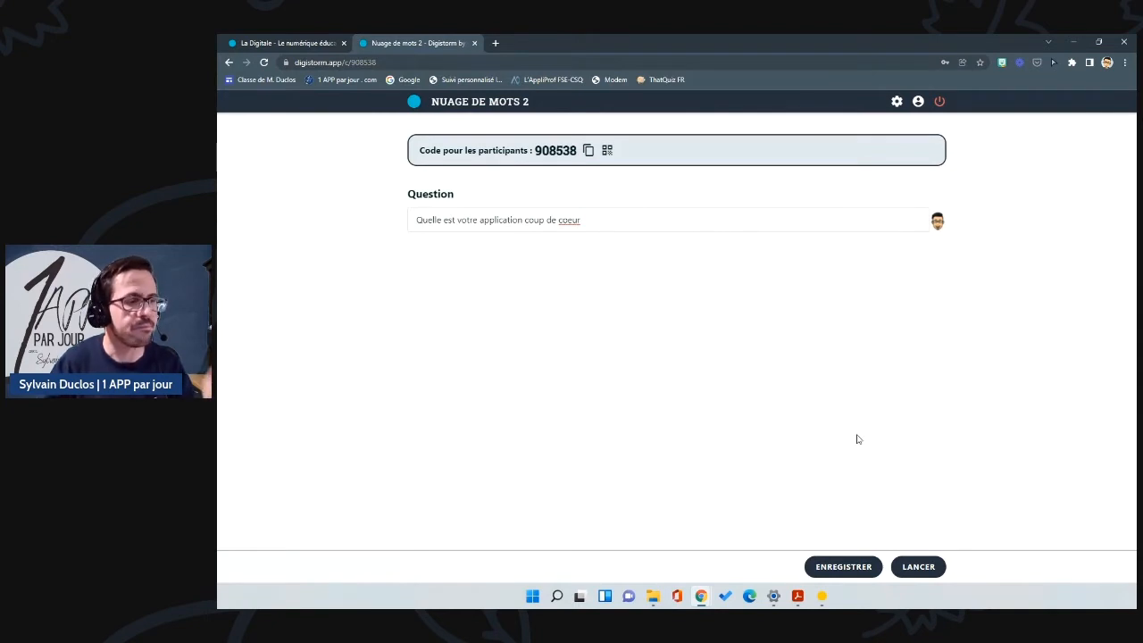
{"action": "left_click", "coordinate": [846, 567]}
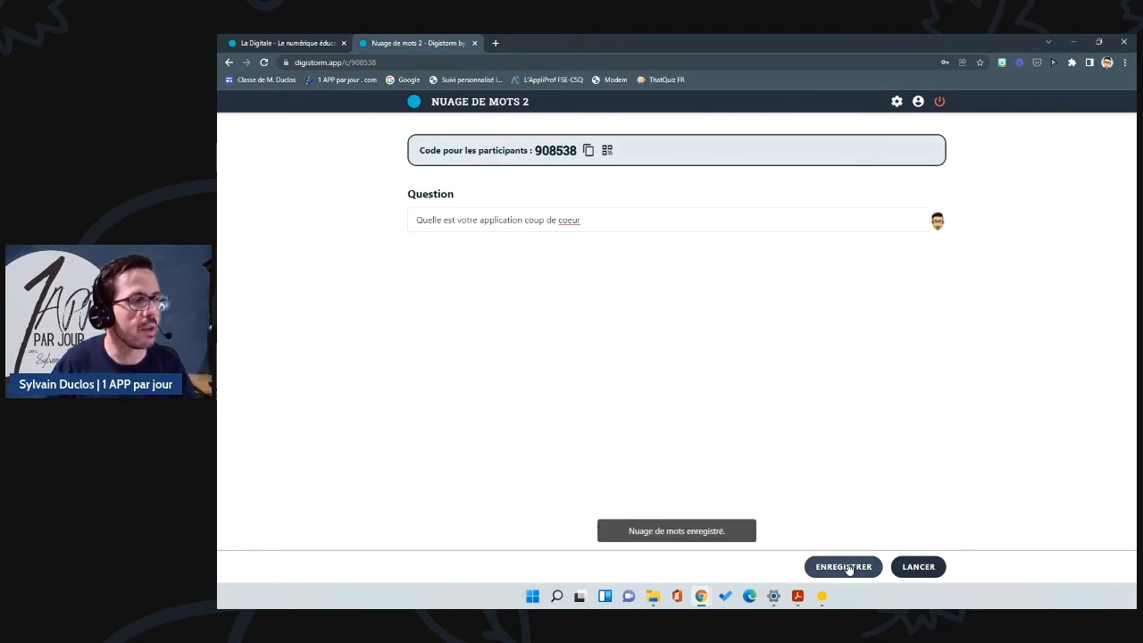
- Launch the word cloud live session and copy the participants' link for code 908538
{"action": "left_click", "coordinate": [931, 568]}
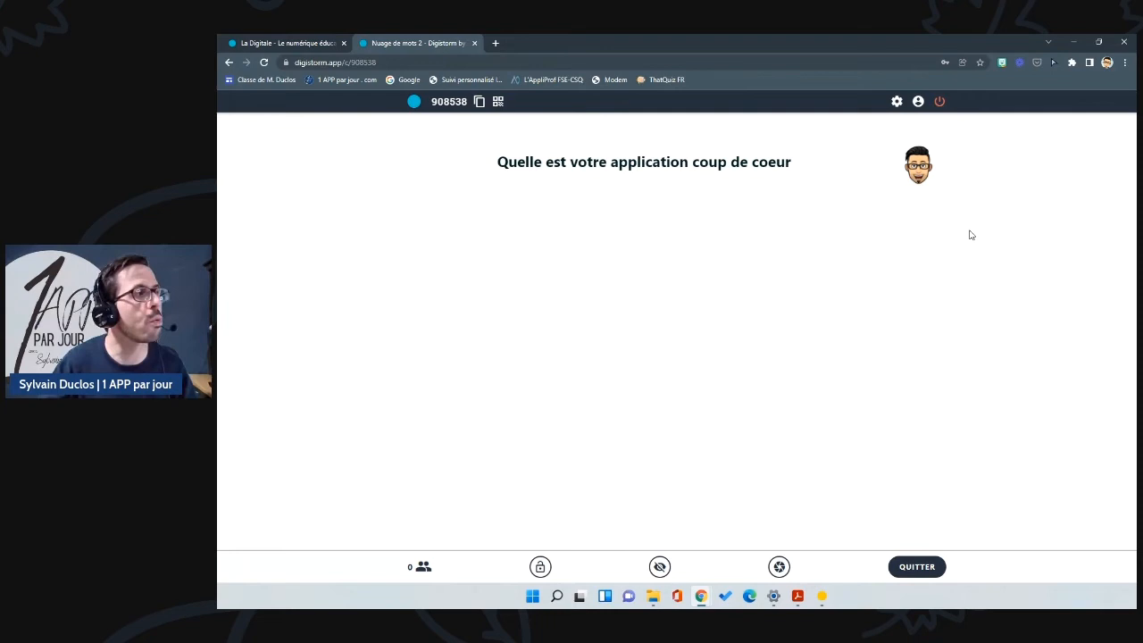
{"action": "left_click", "coordinate": [479, 104]}
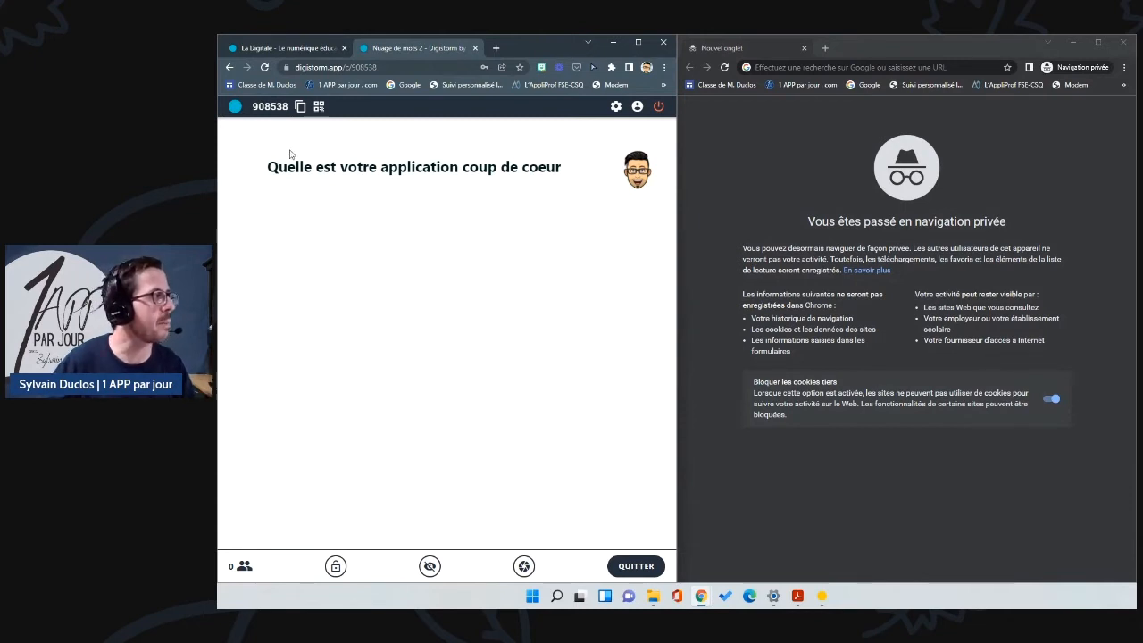
- Open the copied participants' link in the private browser window
{"action": "left_click", "coordinate": [300, 107]}
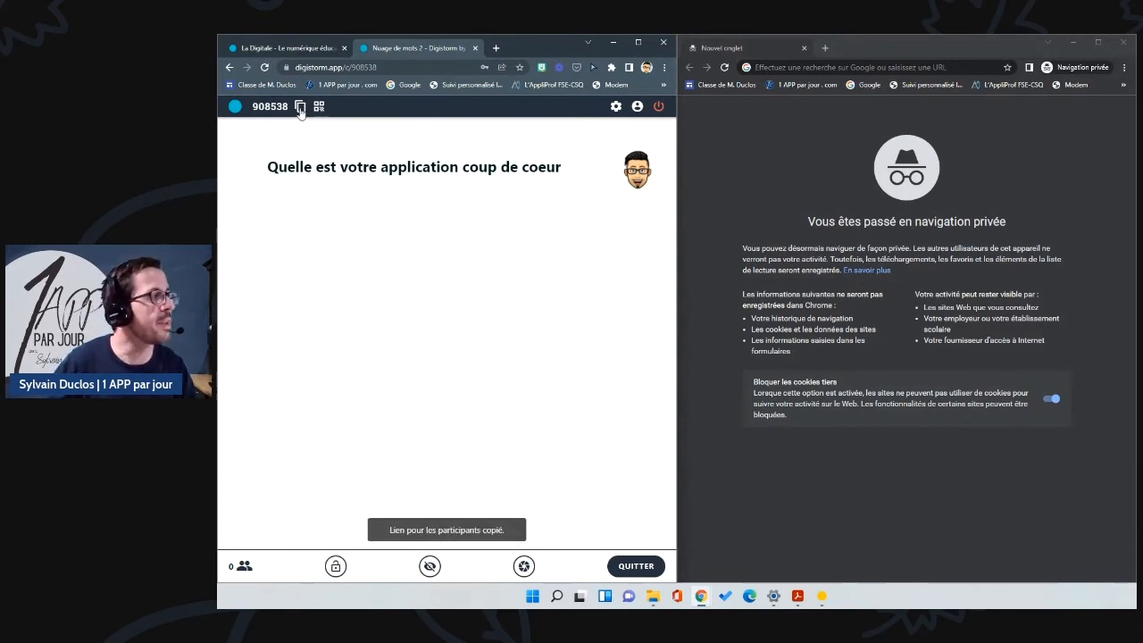
{"action": "left_click", "coordinate": [868, 67]}
{"action": "key", "text": "ctrl+v"}
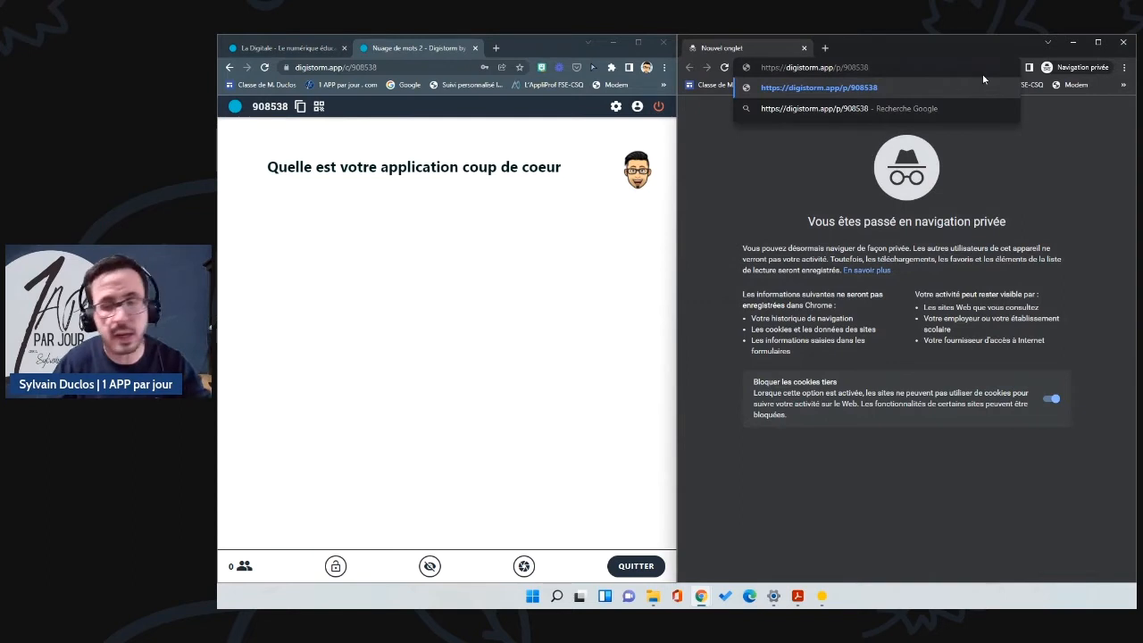
{"action": "key", "text": "Return"}
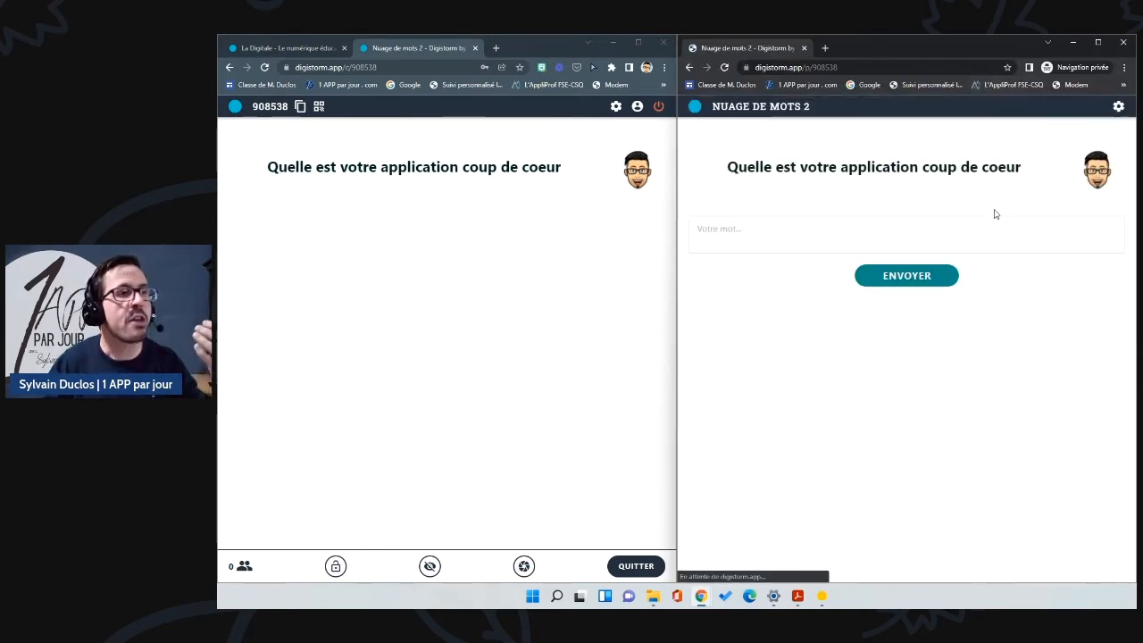
- Save a participant display name in Nom ou pseudo and close the settings
{"action": "left_click", "coordinate": [1117, 107]}
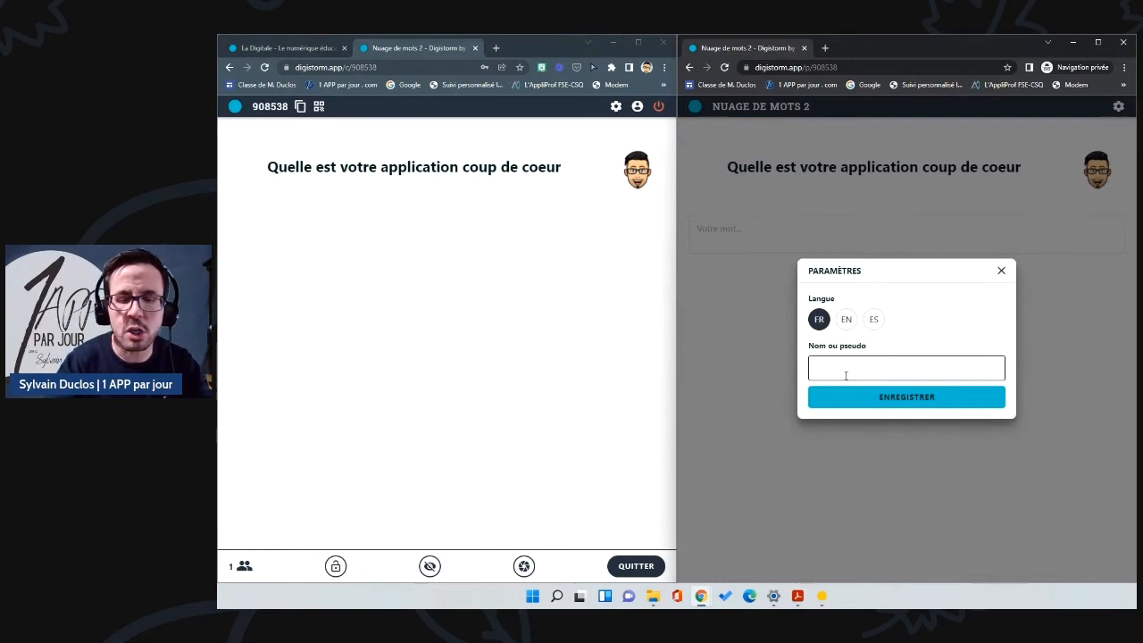
{"action": "type", "text": "lvain Duclos"}
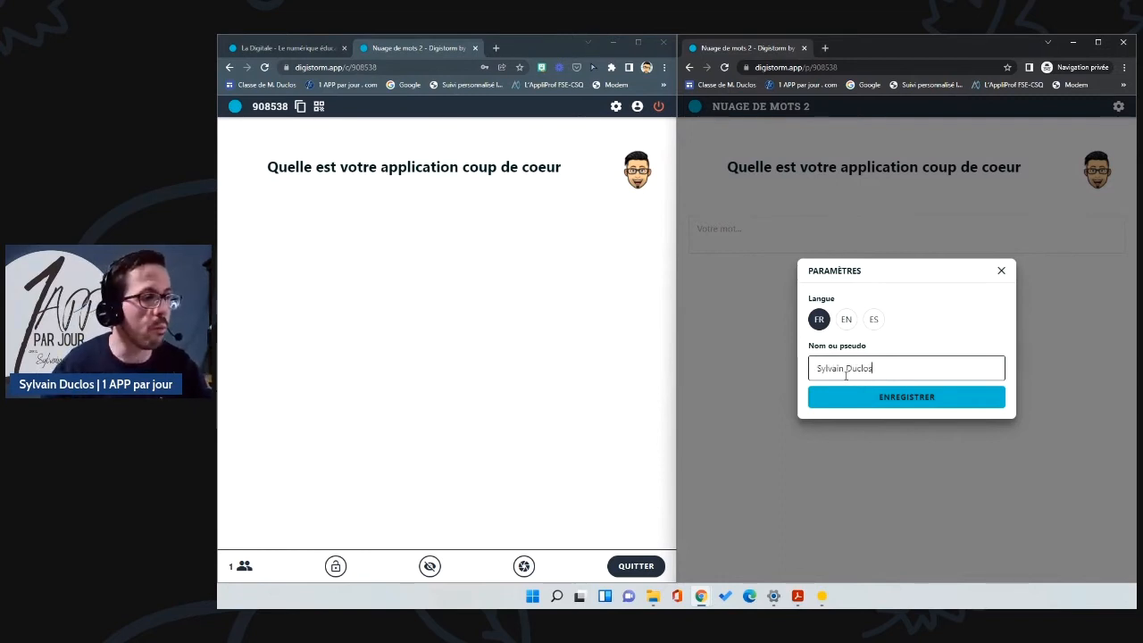
{"action": "left_click", "coordinate": [904, 398]}
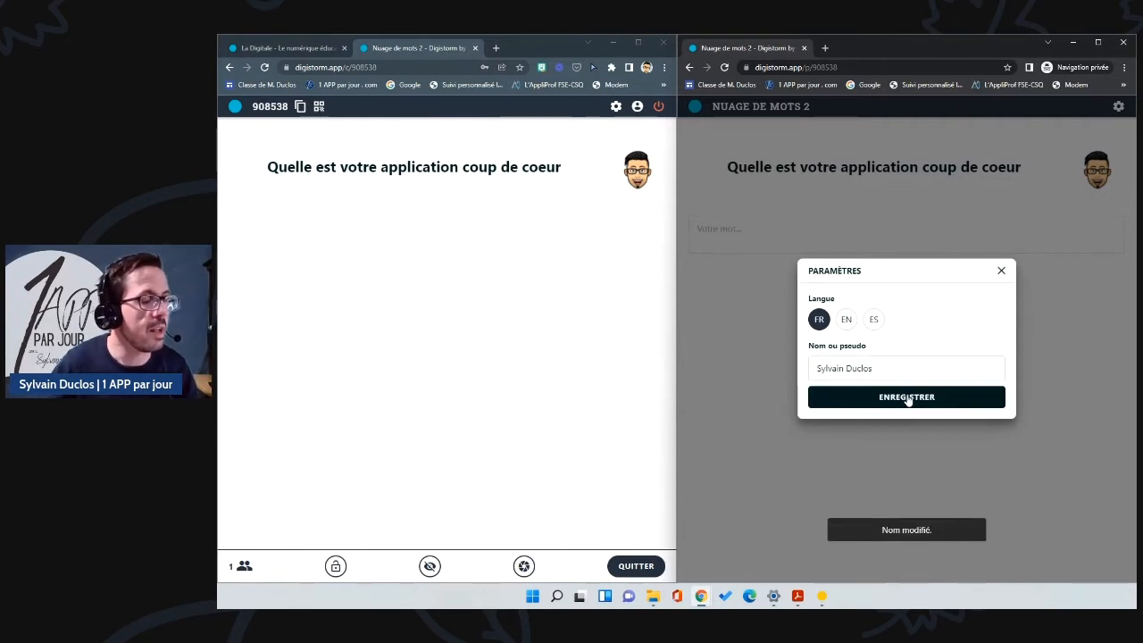
{"action": "left_click", "coordinate": [1001, 271]}
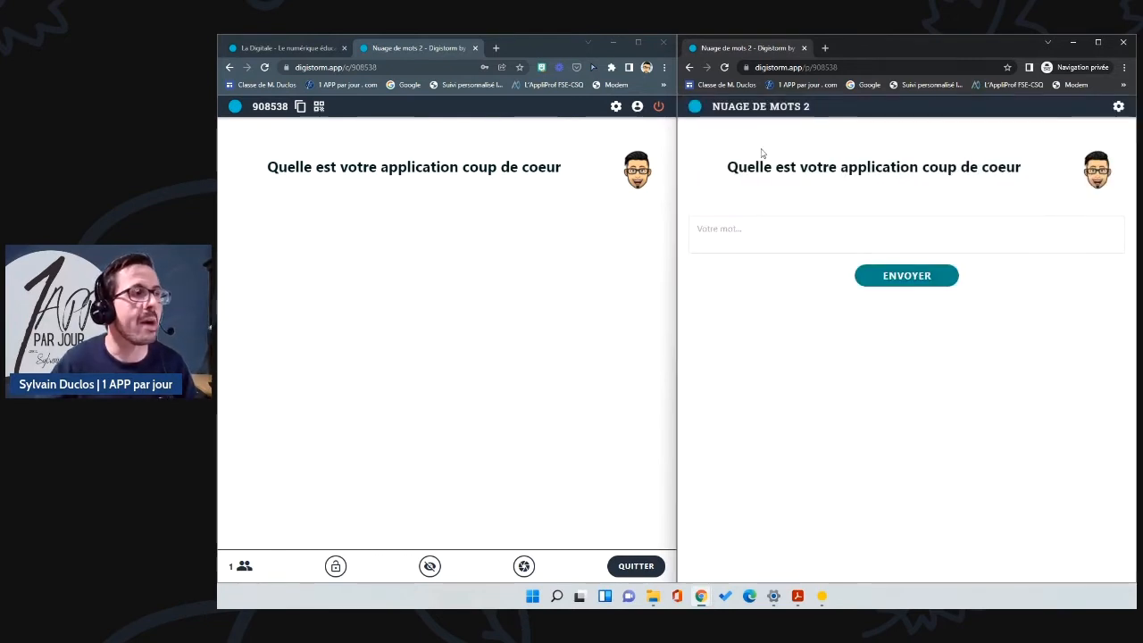
- Submit the words Desmos, Goformative and Padlet from the participant window
{"action": "left_click", "coordinate": [737, 238]}
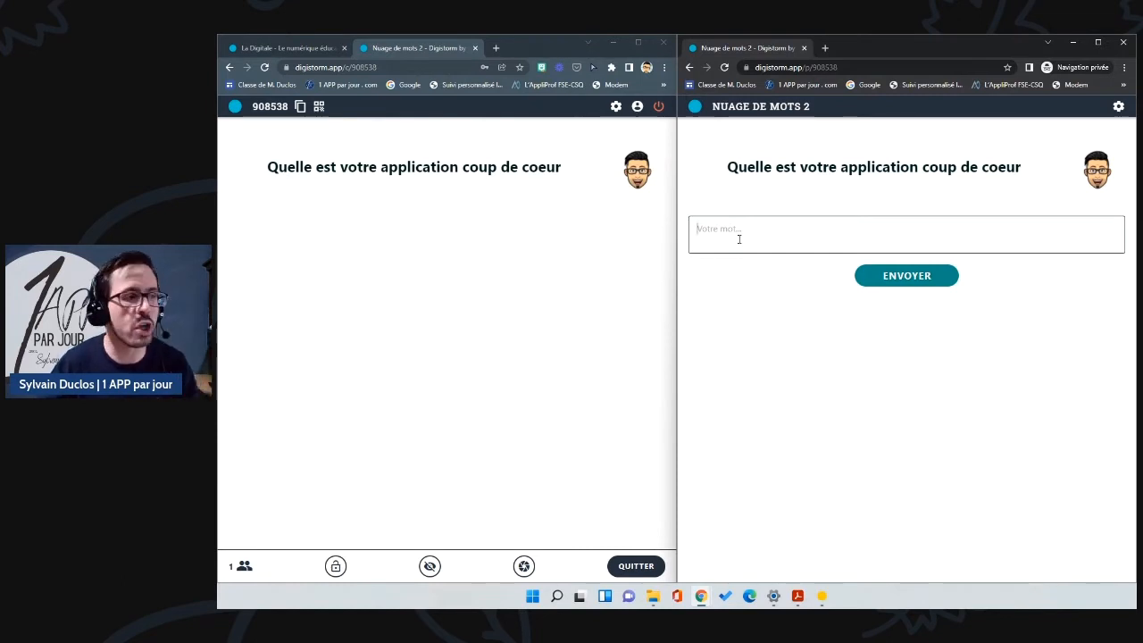
{"action": "type", "text": "Desmos"}
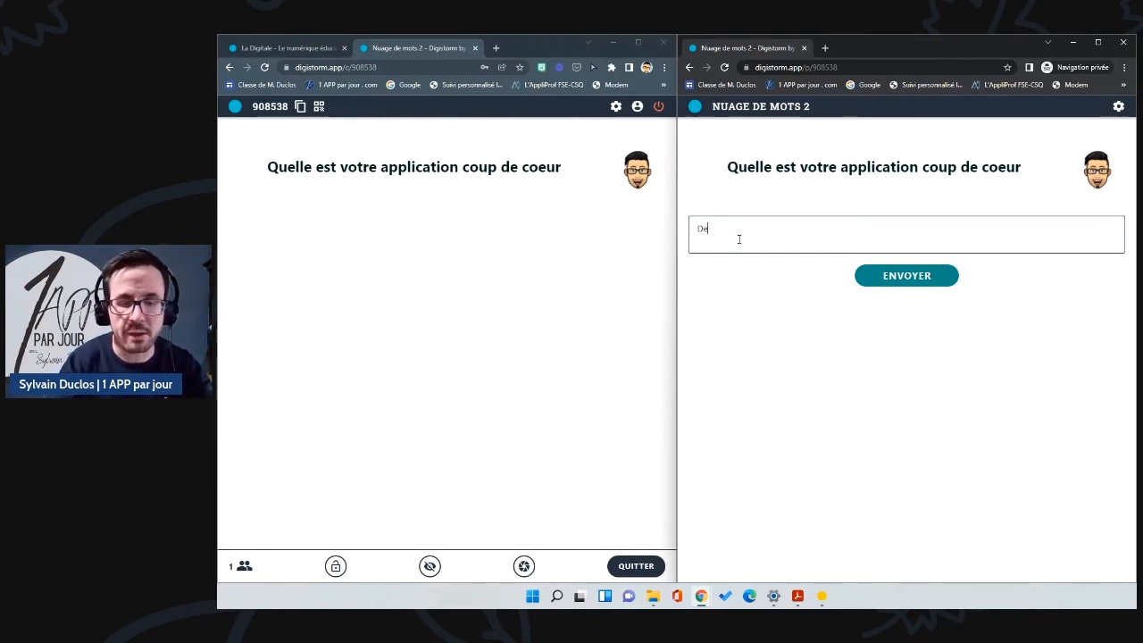
{"action": "left_click", "coordinate": [909, 279]}
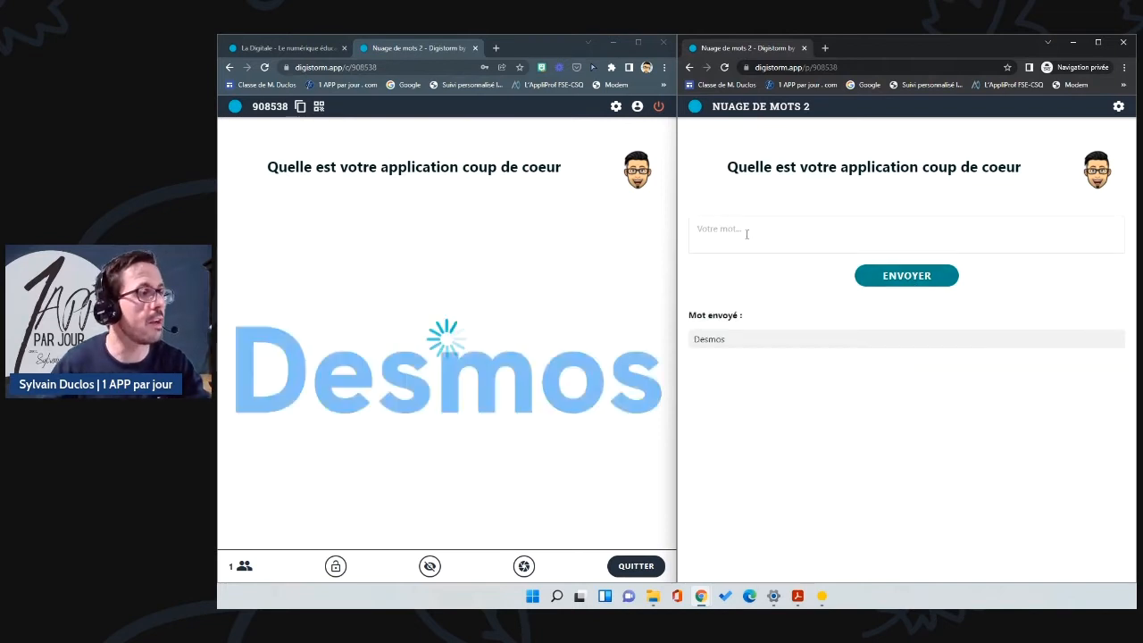
{"action": "left_click", "coordinate": [707, 229]}
{"action": "type", "text": "Go"}
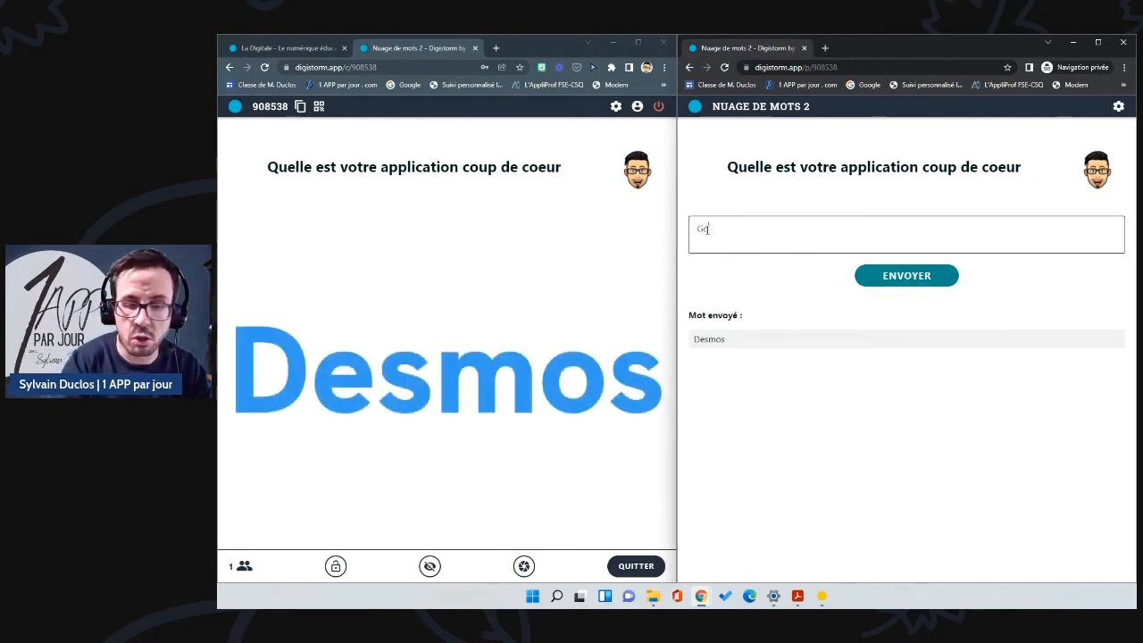
{"action": "type", "text": "formative"}
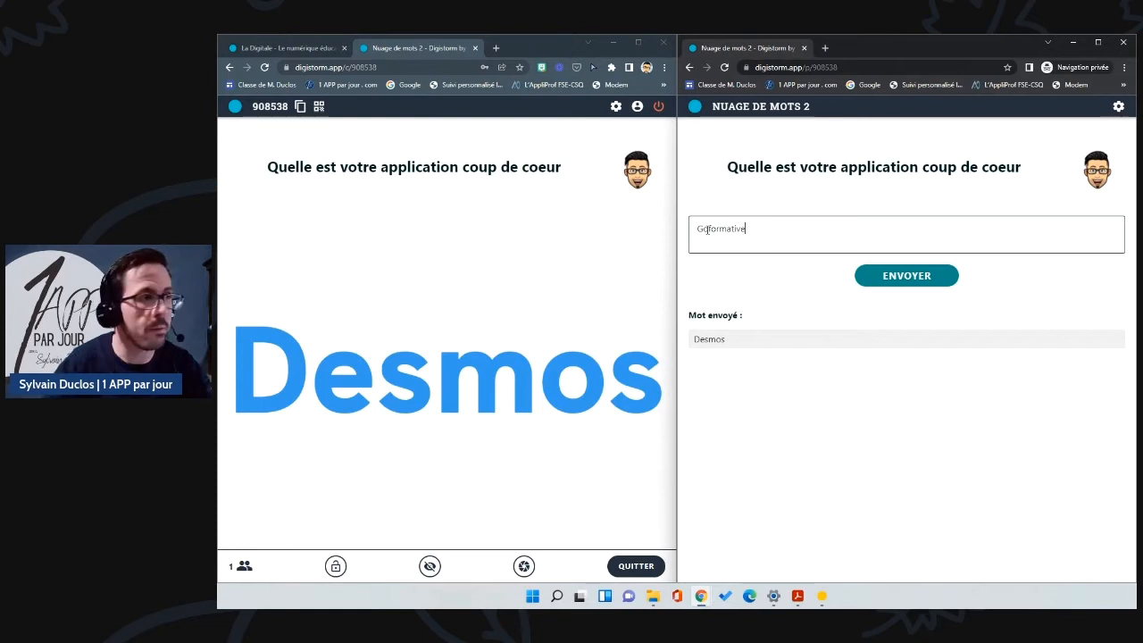
{"action": "left_click", "coordinate": [857, 274]}
{"action": "left_click", "coordinate": [769, 232]}
{"action": "type", "text": "Padlet"}
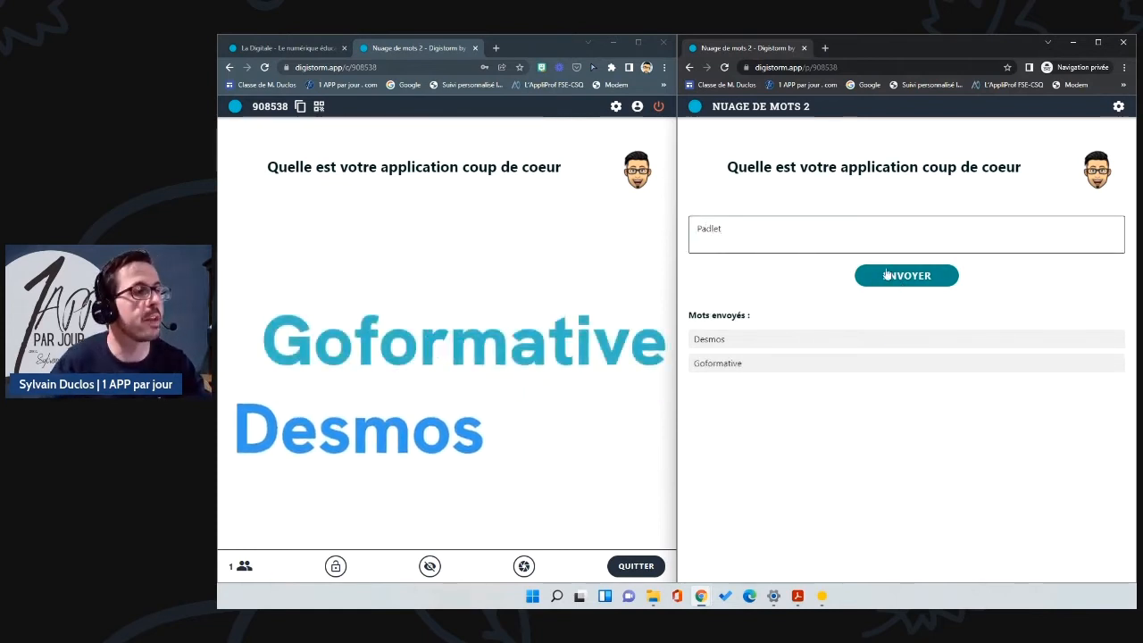
{"action": "left_click", "coordinate": [887, 275]}
- Submit LaDigitale, then Desmos a second time
{"action": "left_click", "coordinate": [756, 230]}
{"action": "type", "text": "La"}
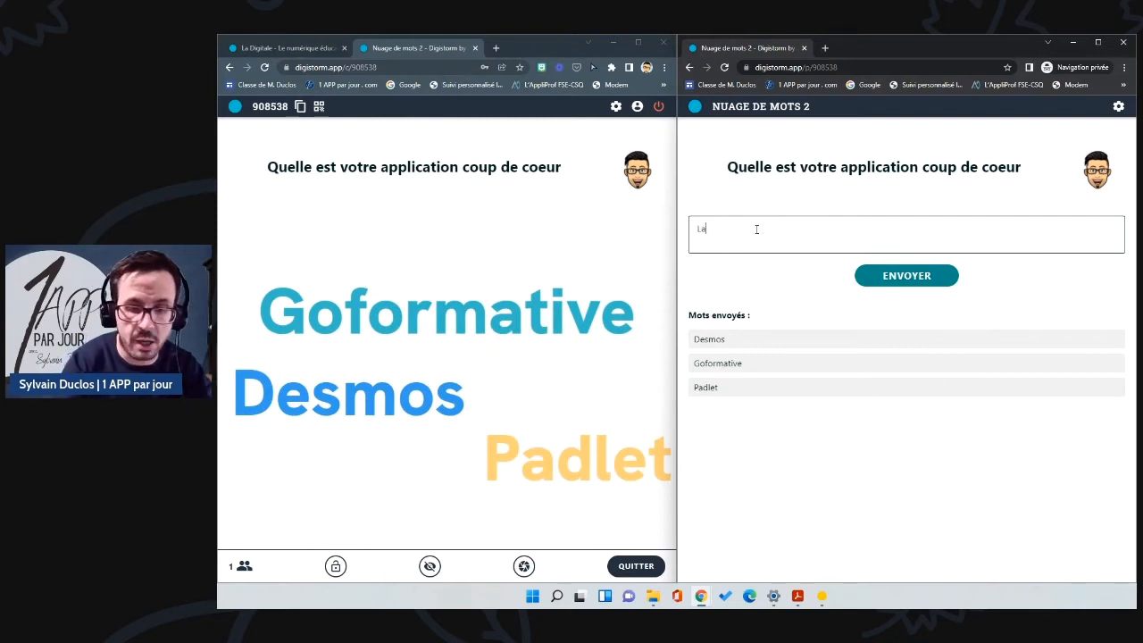
{"action": "type", "text": "Digitale"}
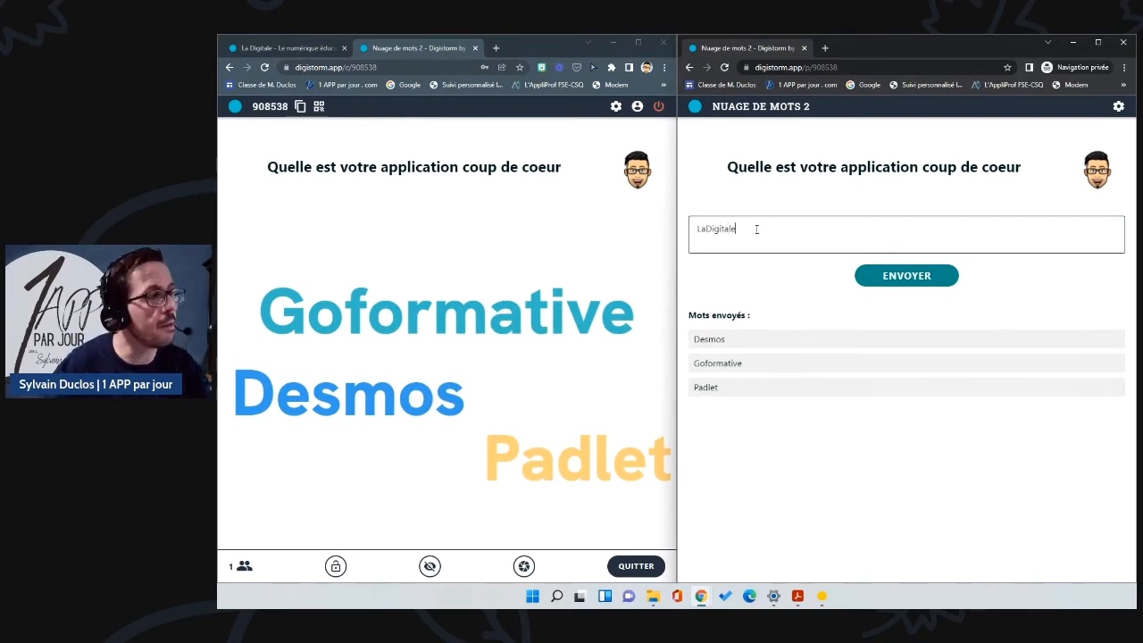
{"action": "left_click", "coordinate": [883, 275]}
{"action": "left_click", "coordinate": [761, 228]}
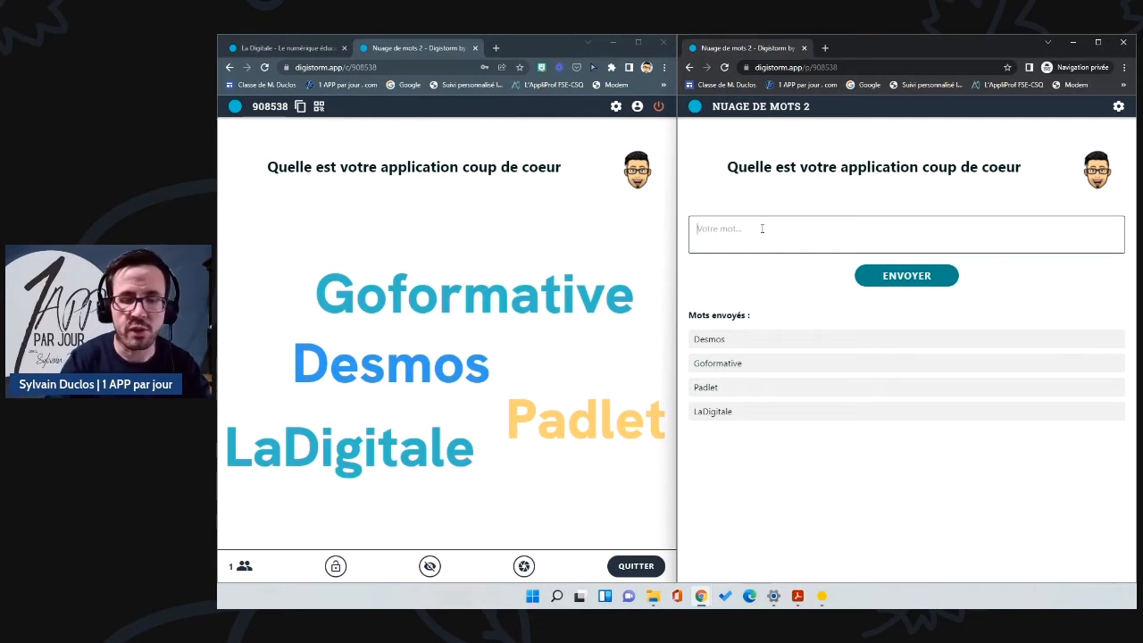
{"action": "type", "text": "Desmos"}
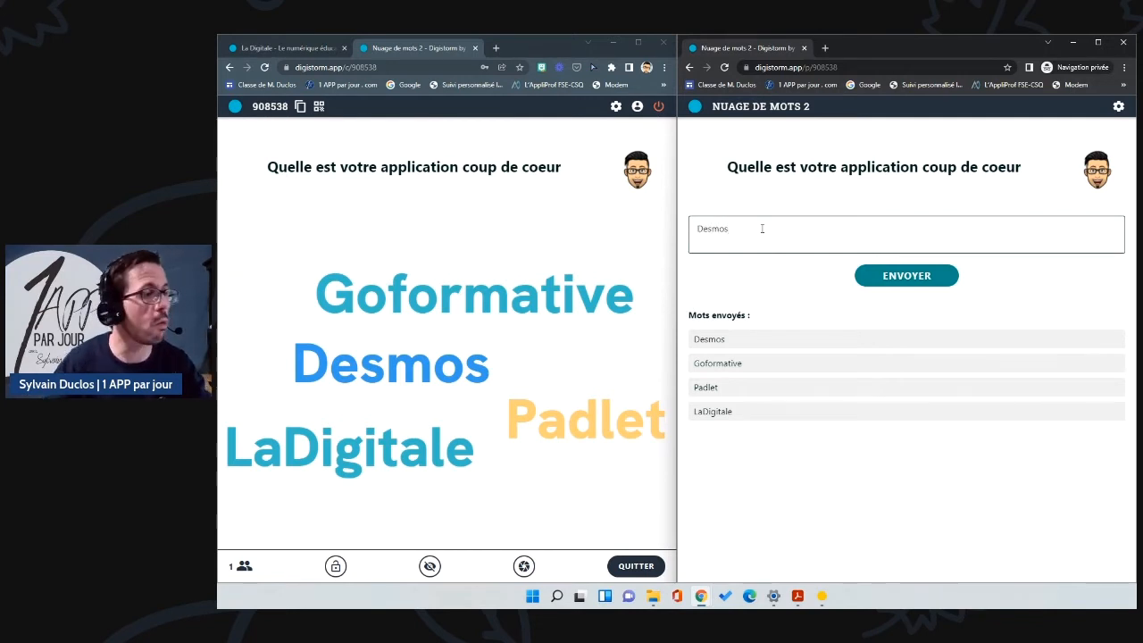
{"action": "left_click", "coordinate": [890, 277]}
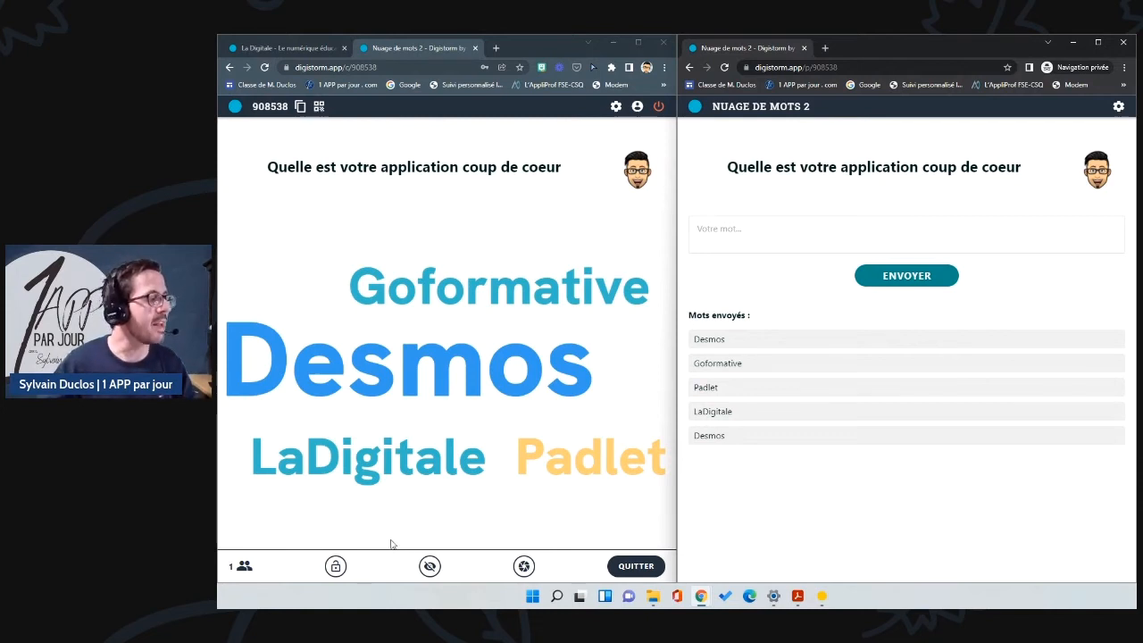
- Lock word submissions, confirm participants can't send, then unlock them
{"action": "left_click", "coordinate": [336, 567]}
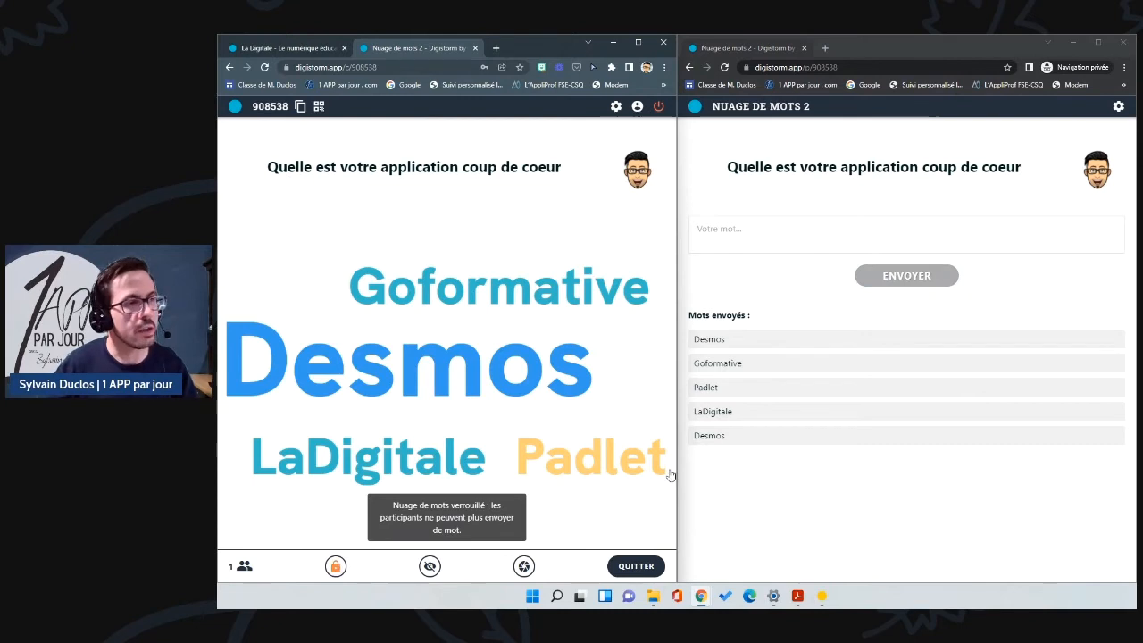
{"action": "left_click", "coordinate": [900, 281]}
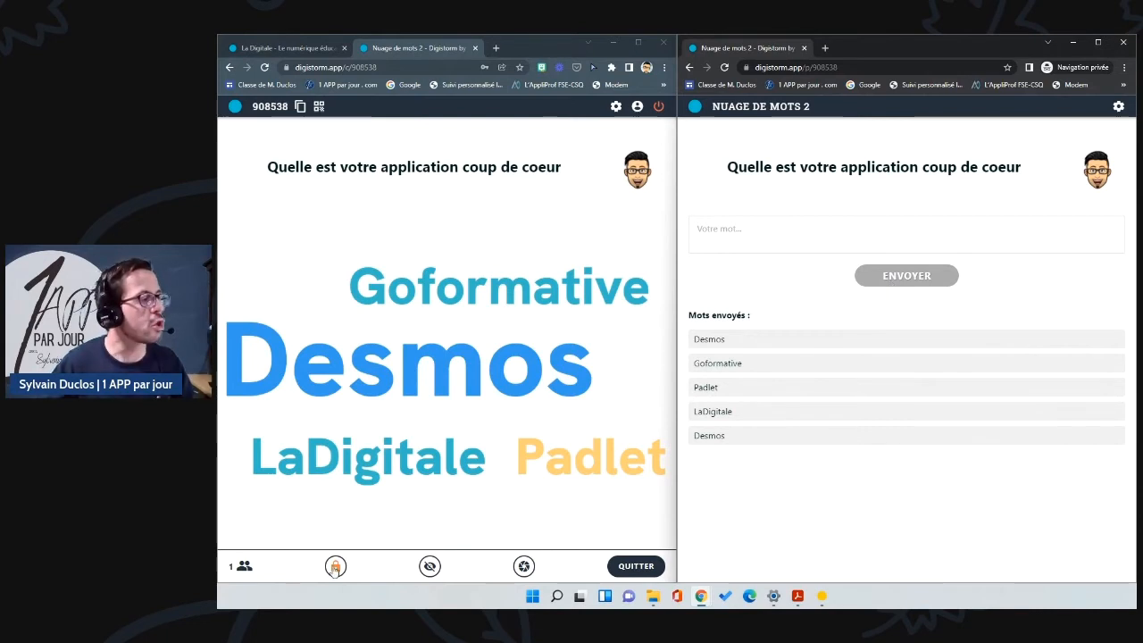
{"action": "left_click", "coordinate": [335, 566]}
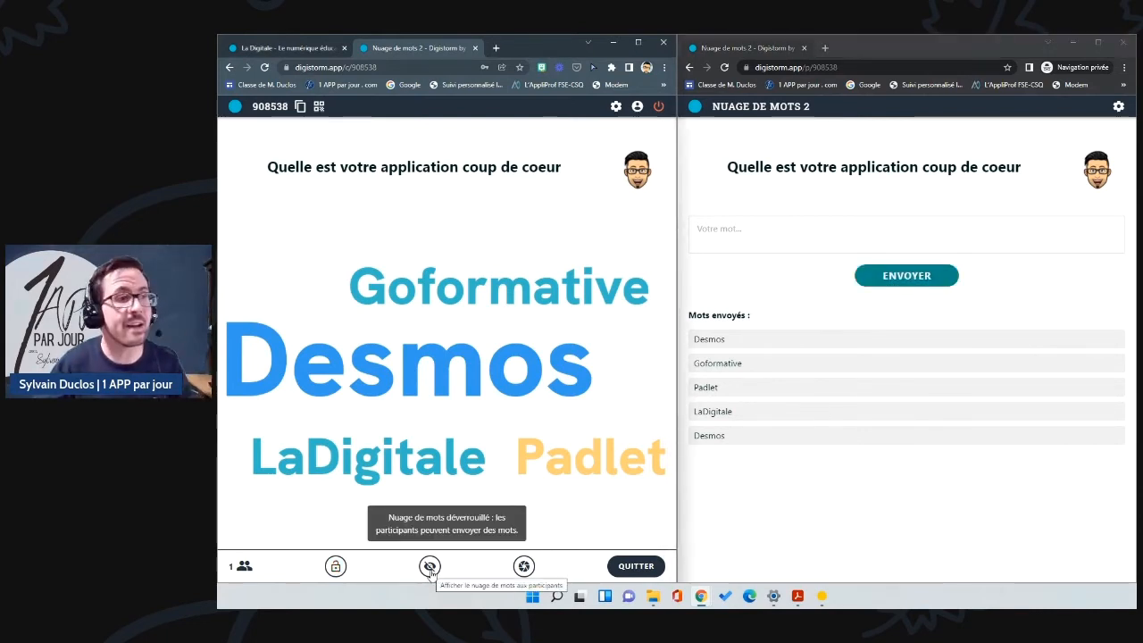
- Show the cloud to participants, hide it again, and download a JPG snapshot
{"action": "left_click", "coordinate": [429, 566]}
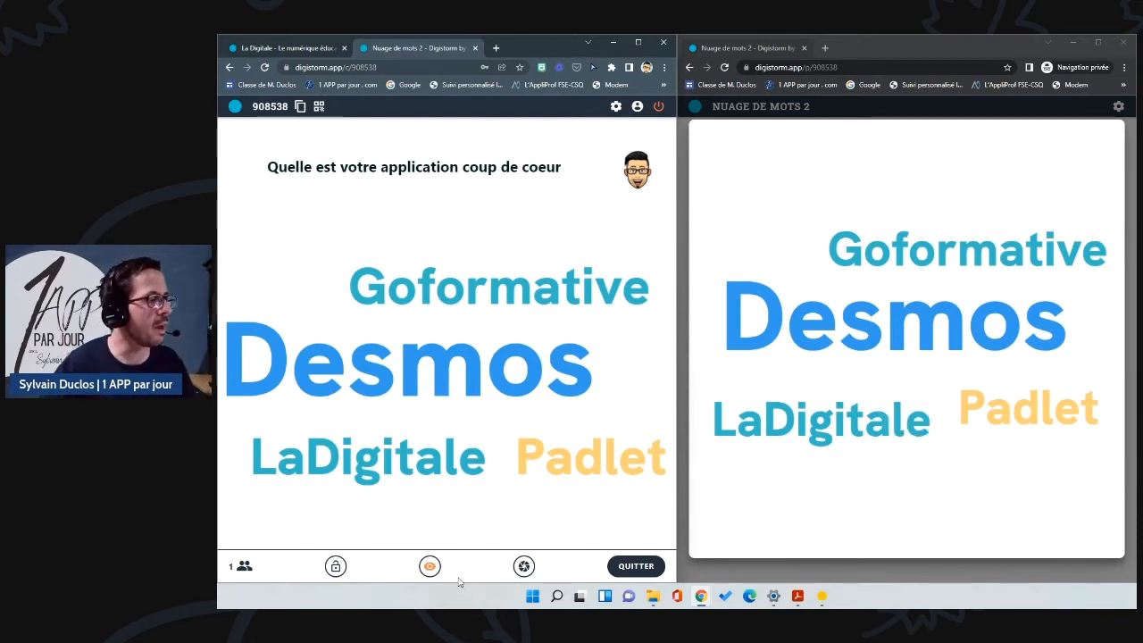
{"action": "left_click", "coordinate": [431, 566]}
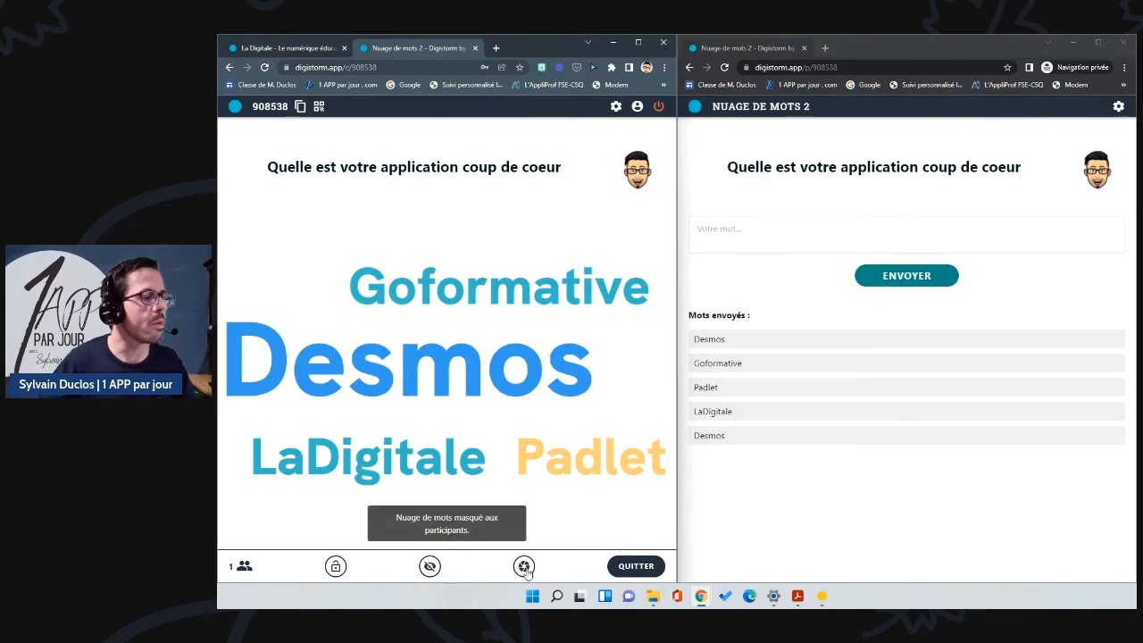
{"action": "left_click", "coordinate": [524, 567]}
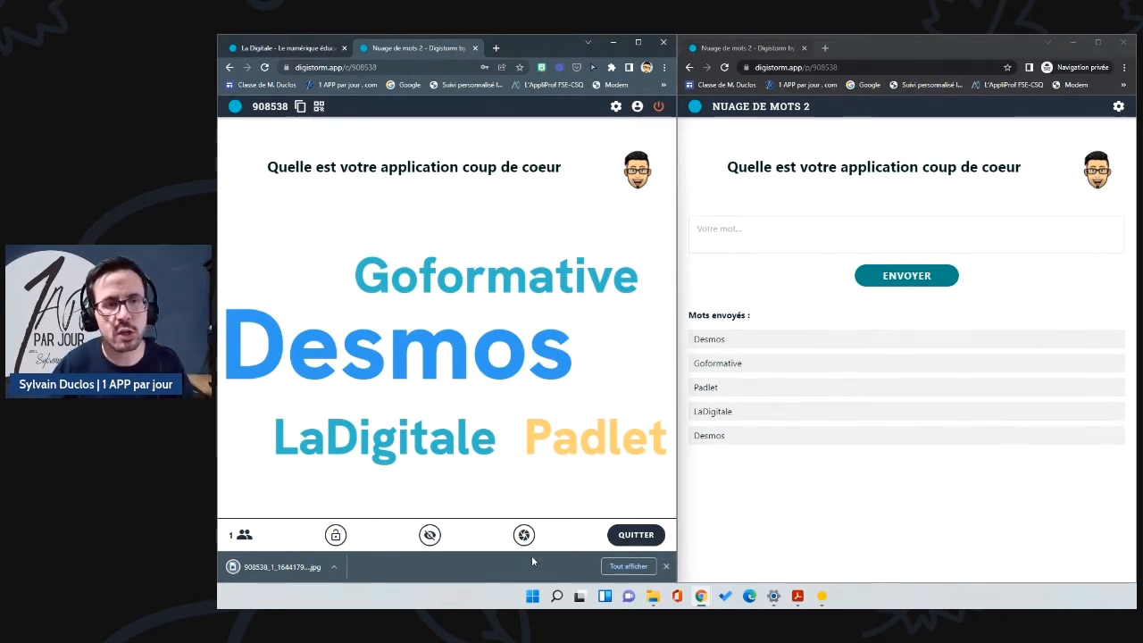
{"action": "left_click", "coordinate": [665, 567]}
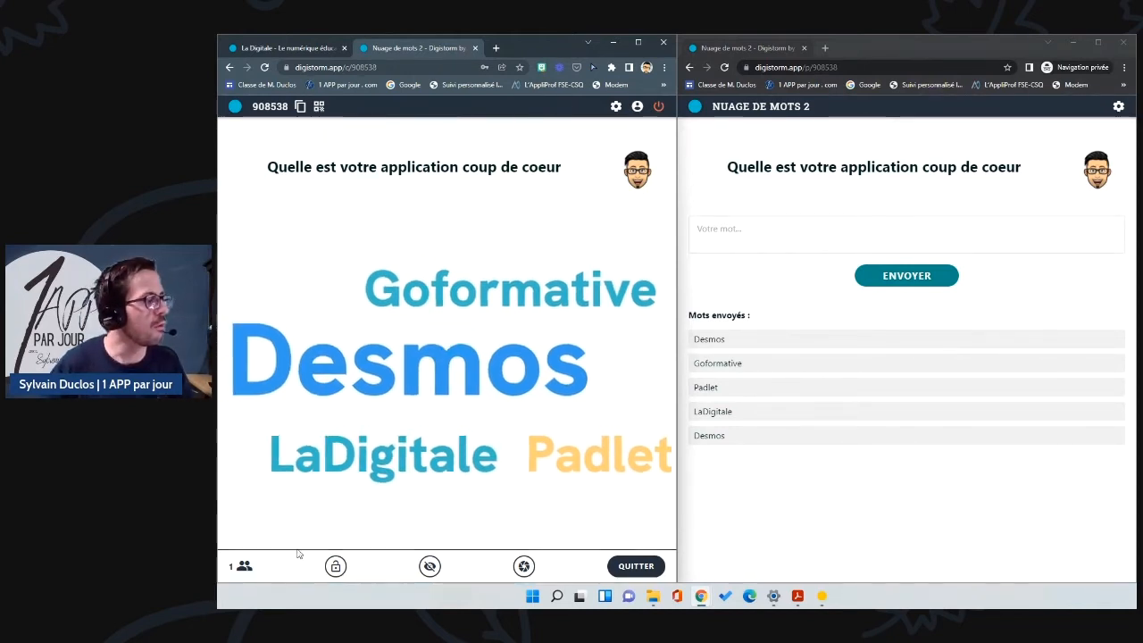
- End the session and export its results as 908538_1.pdf, viewing the PDF before closing it
{"action": "left_click", "coordinate": [637, 568]}
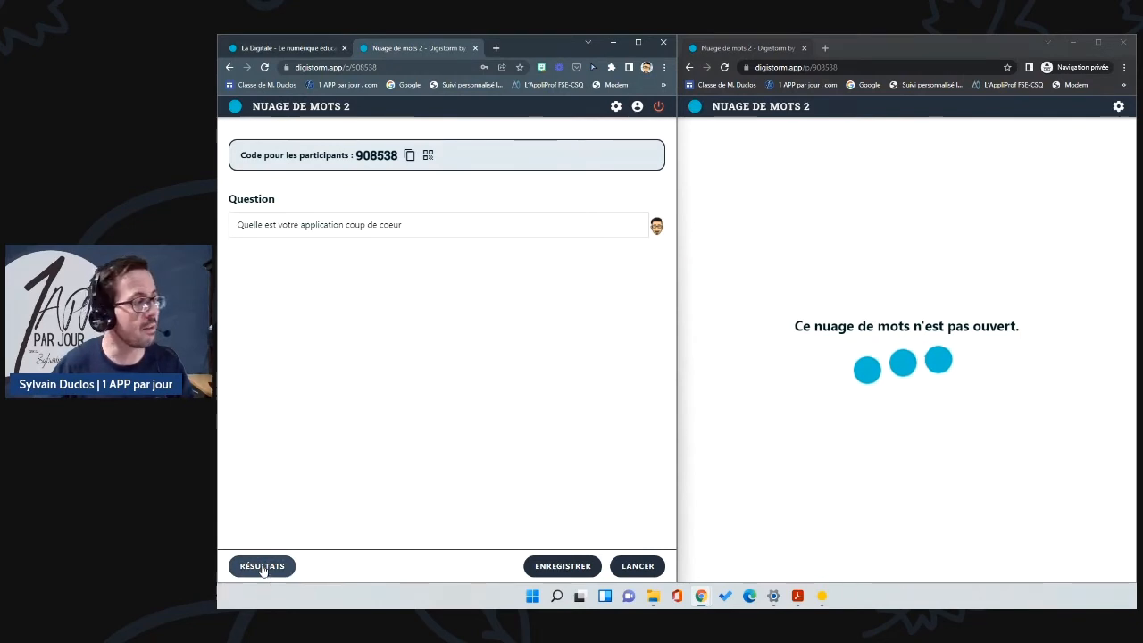
{"action": "left_click", "coordinate": [262, 567]}
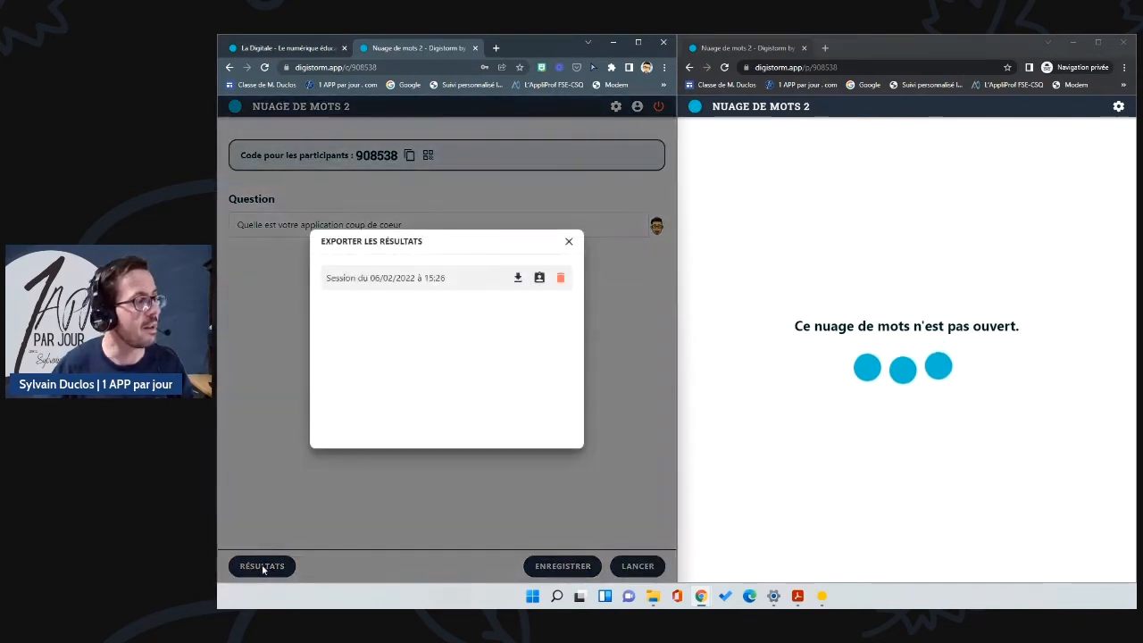
{"action": "left_click", "coordinate": [518, 279]}
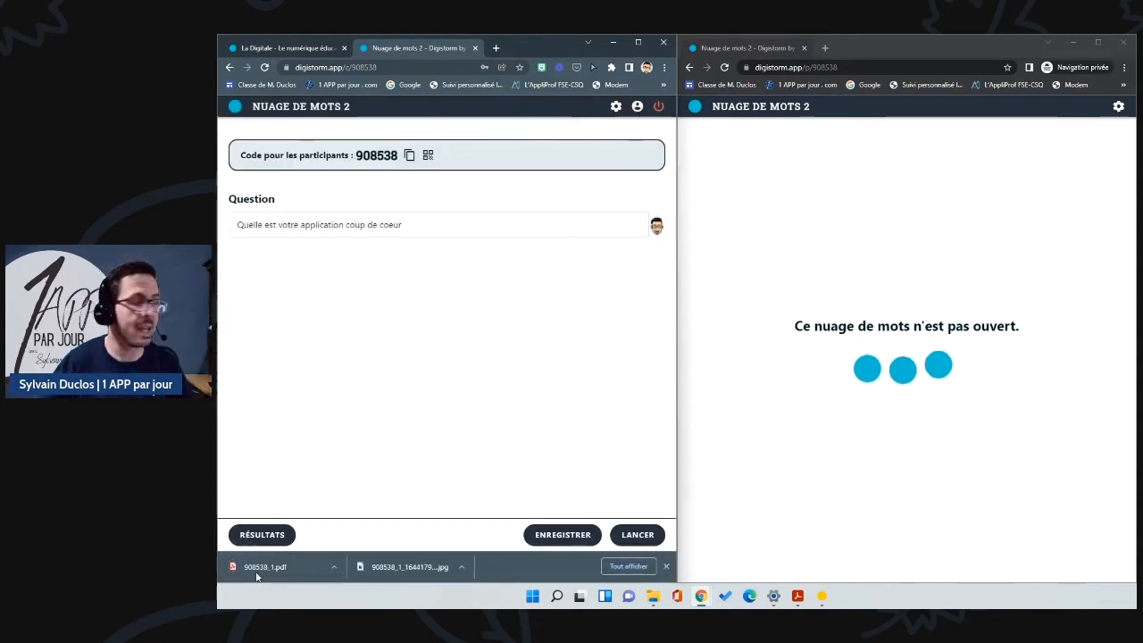
{"action": "left_click", "coordinate": [256, 571]}
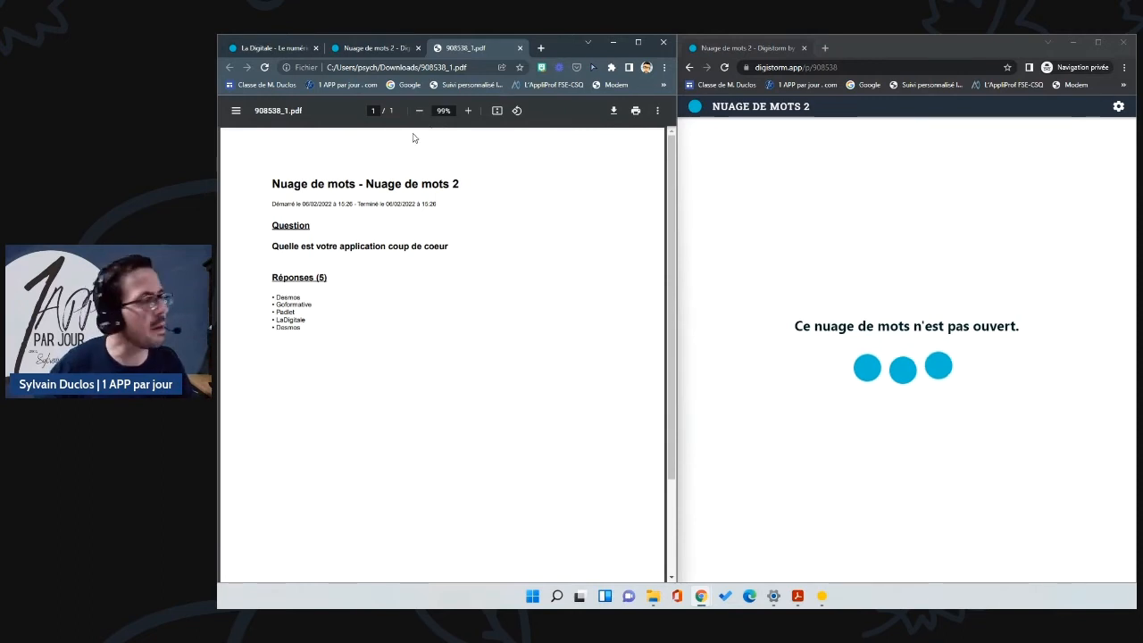
{"action": "left_click", "coordinate": [519, 50]}
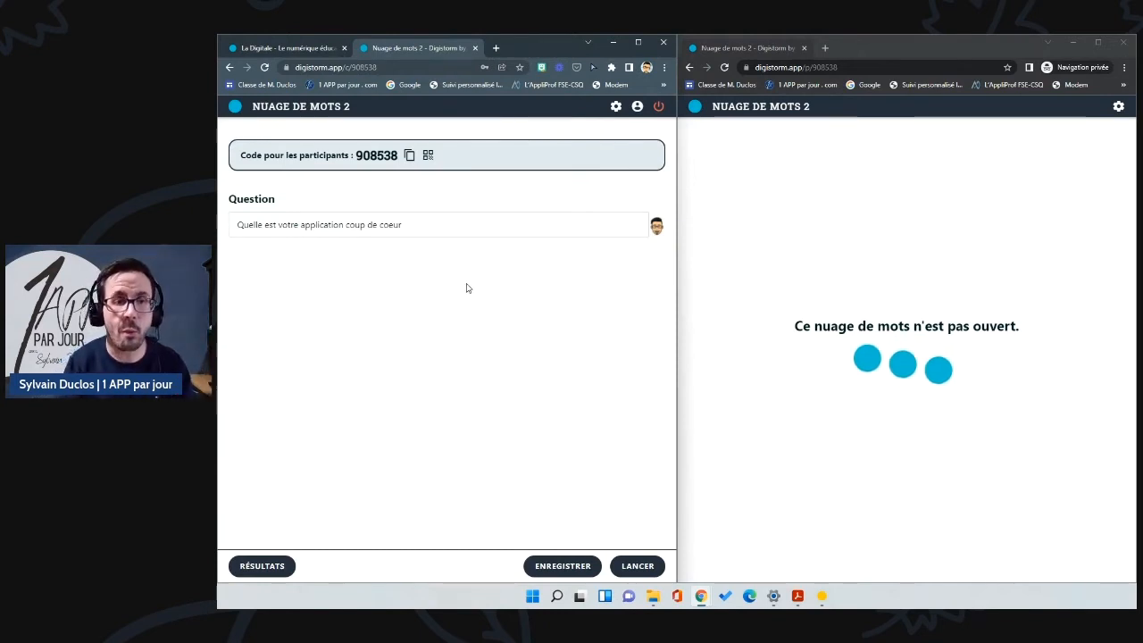
- Create a Remue-méninges interaction titled 'Idées d'applications'
{"action": "left_click", "coordinate": [235, 108]}
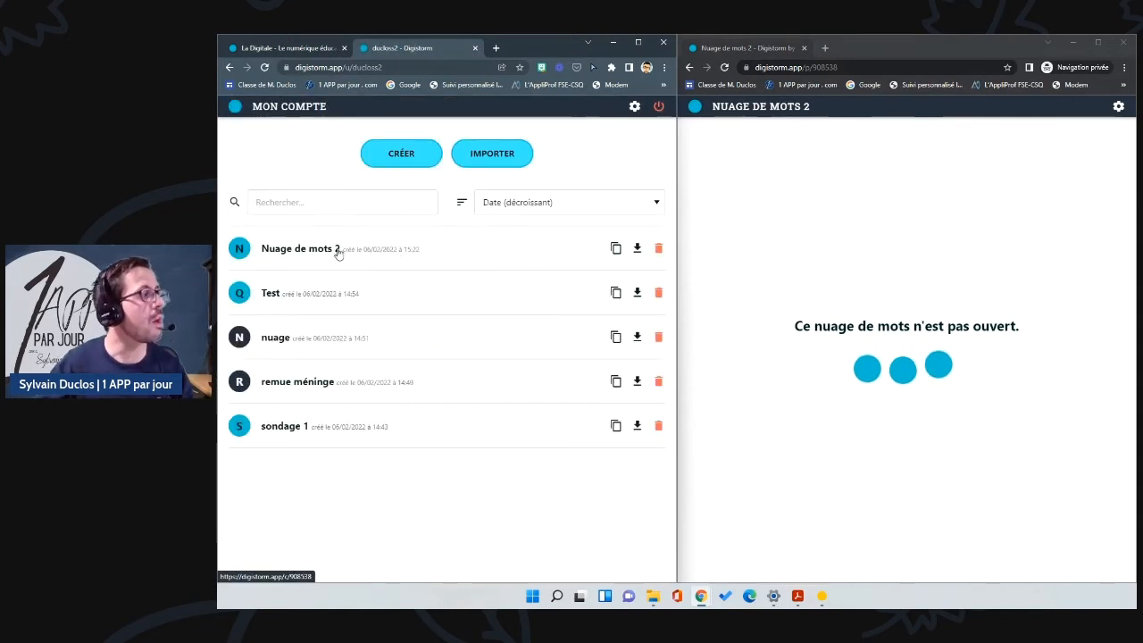
{"action": "left_click", "coordinate": [416, 163]}
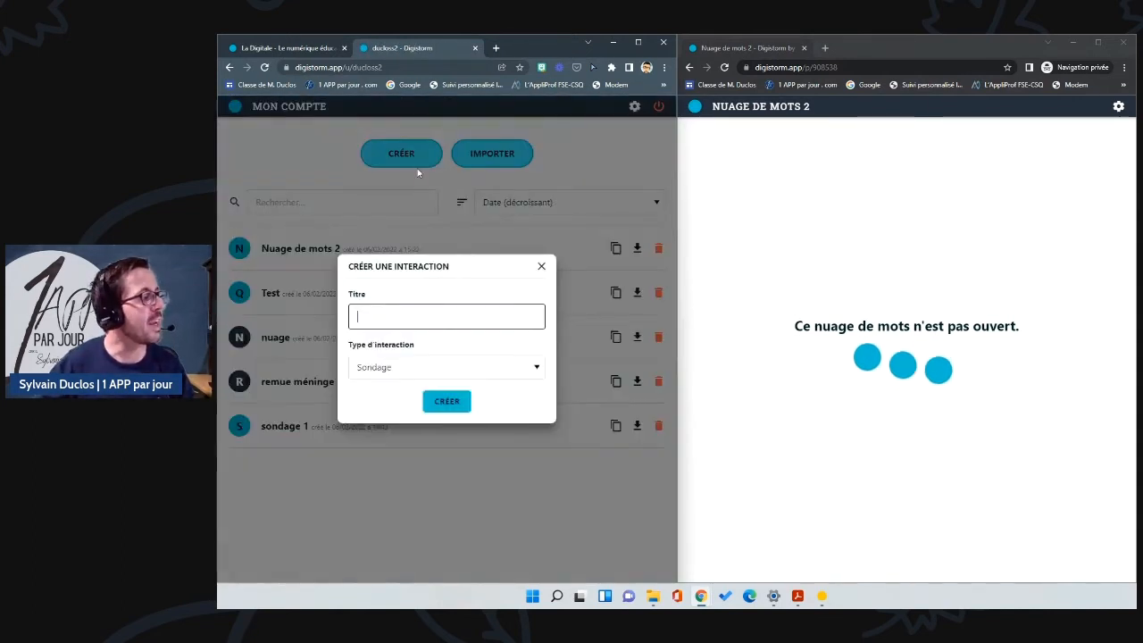
{"action": "left_click", "coordinate": [427, 369]}
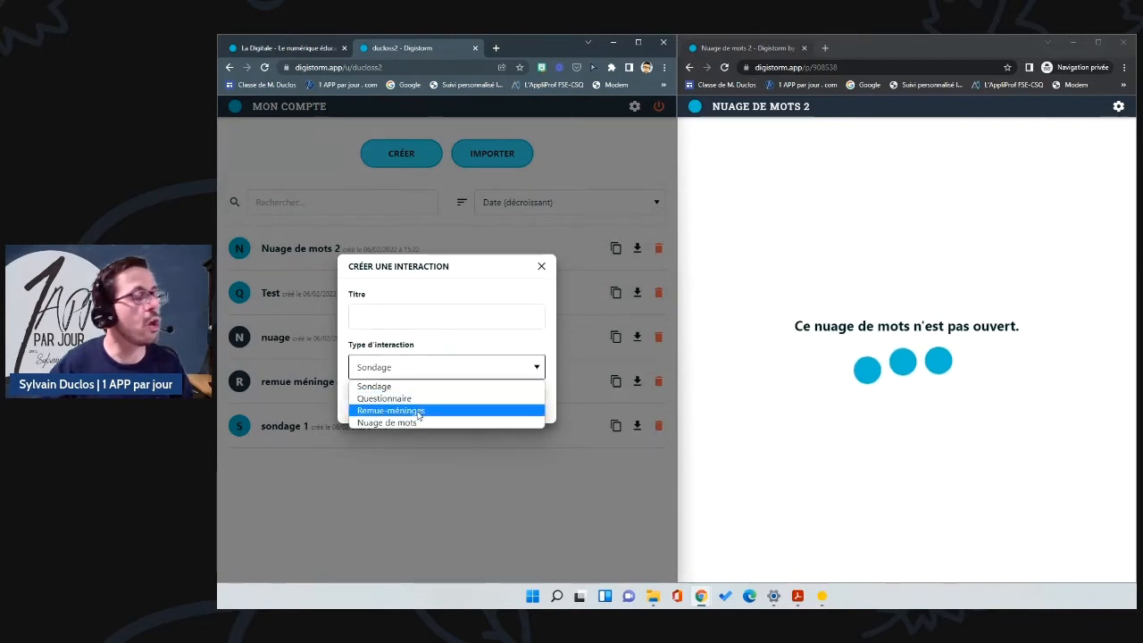
{"action": "left_click", "coordinate": [416, 411]}
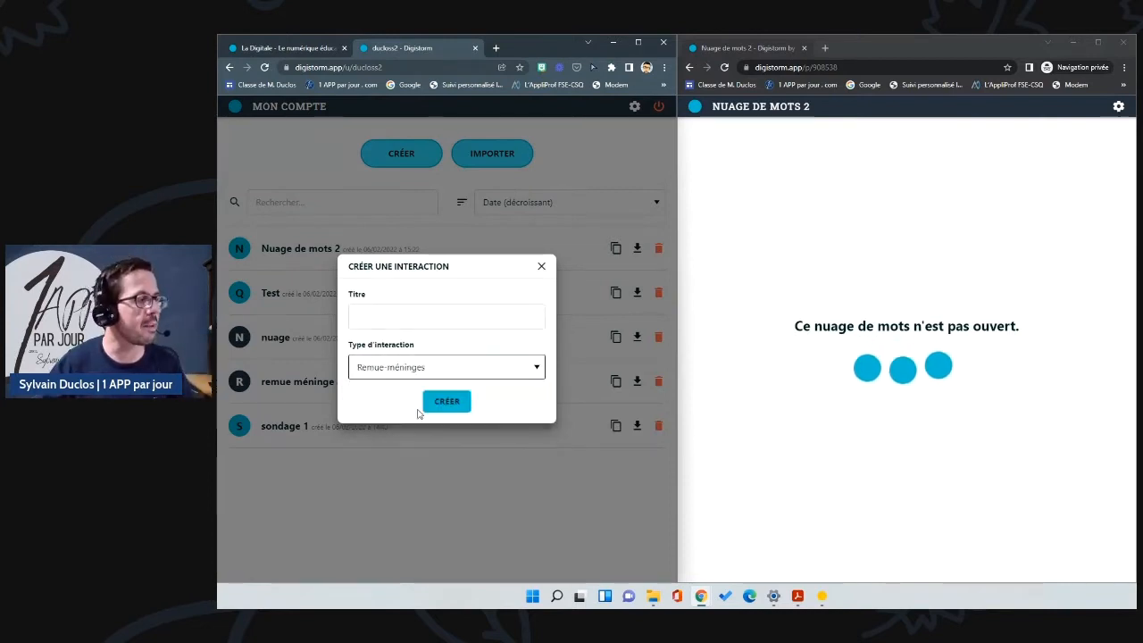
{"action": "left_click", "coordinate": [410, 315]}
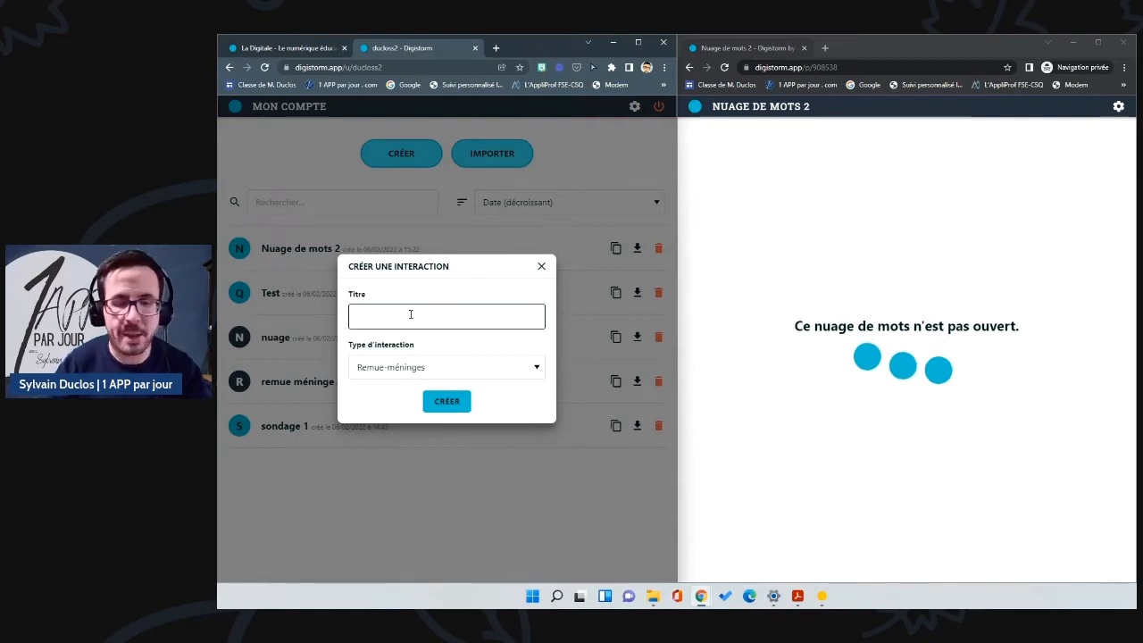
{"action": "type", "text": "Idées d'applications"}
{"action": "left_click", "coordinate": [448, 402]}
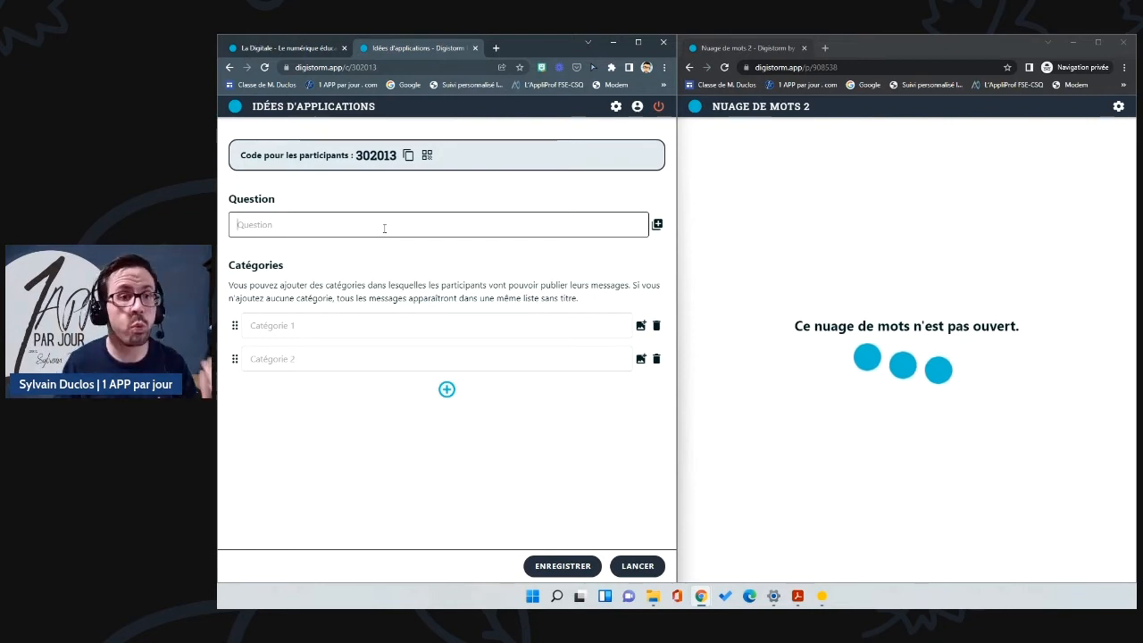
- Ask 'Quelles sont vos suggestions d'applications, par matière' with categories Math, Français, Anglais, and save
{"action": "type", "text": "Quelles son"}
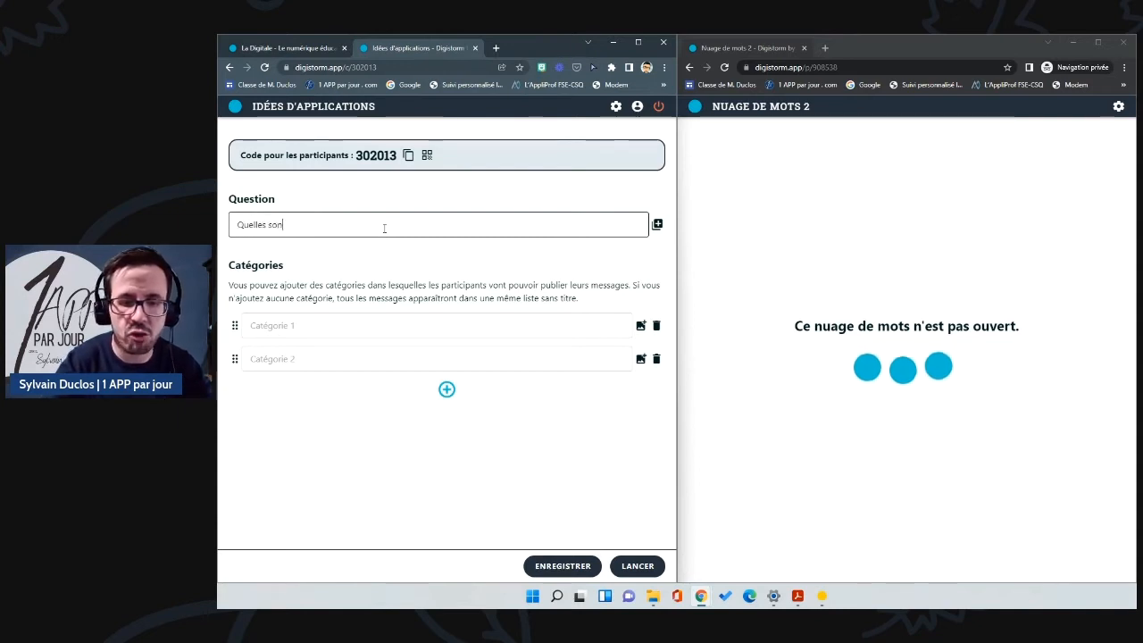
{"action": "type", "text": "t vos sug"}
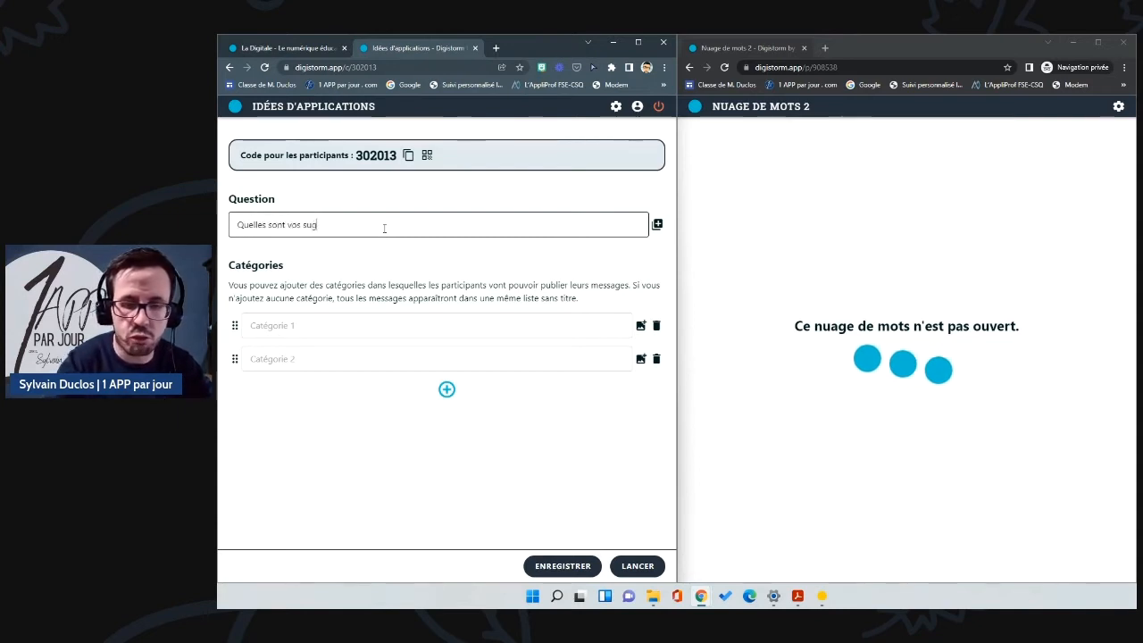
{"action": "type", "text": "gestions d'ap"}
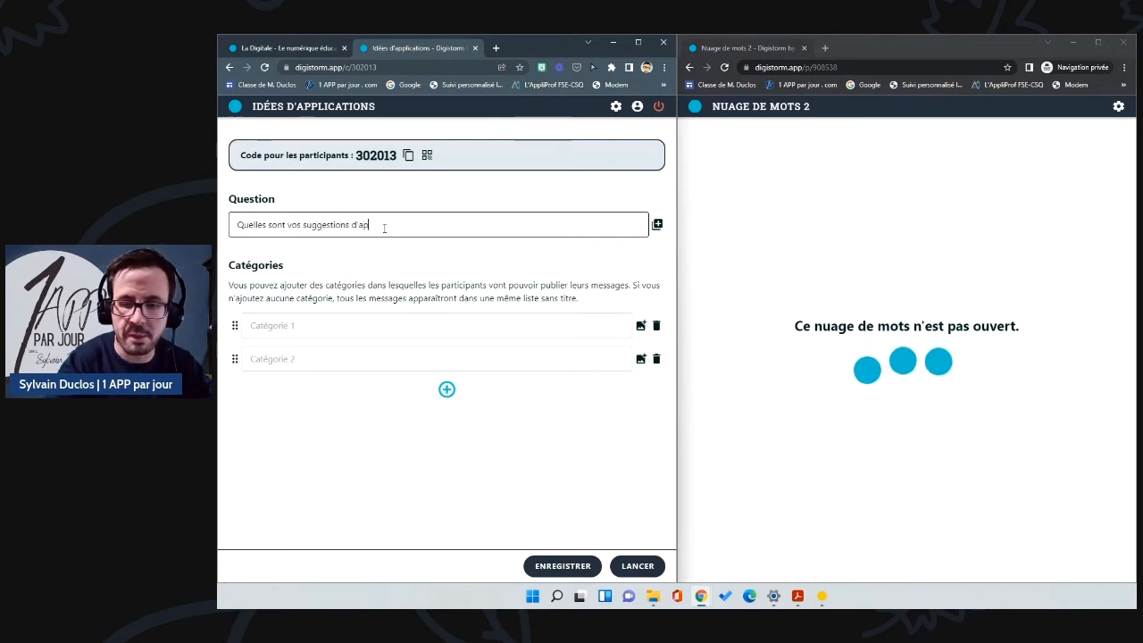
{"action": "type", "text": "plications."}
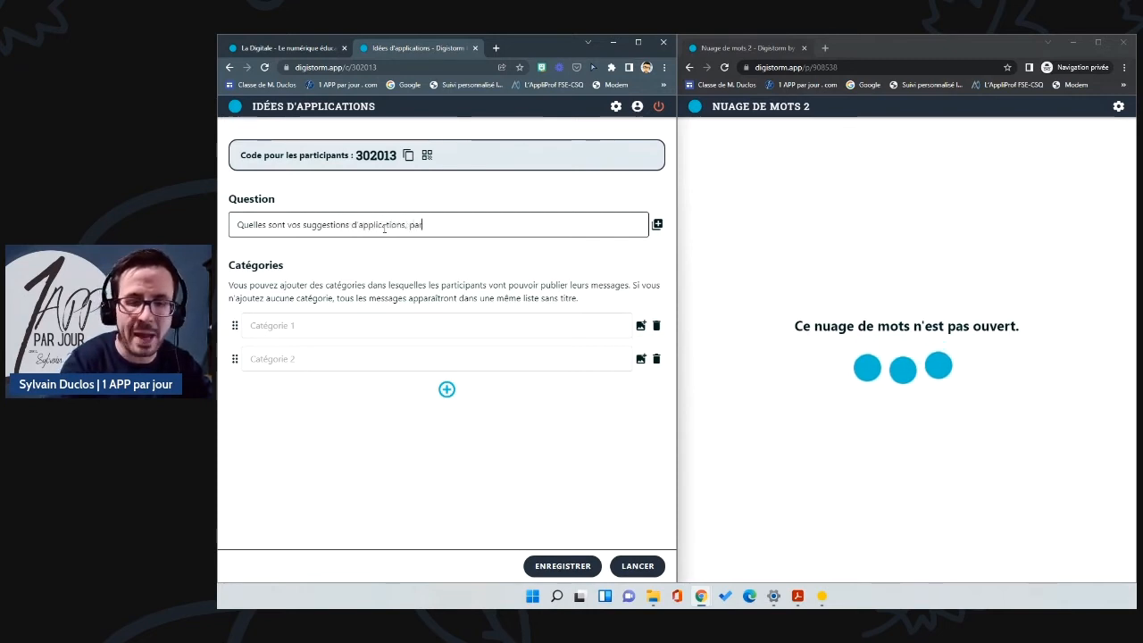
{"action": "type", "text": " par matière"}
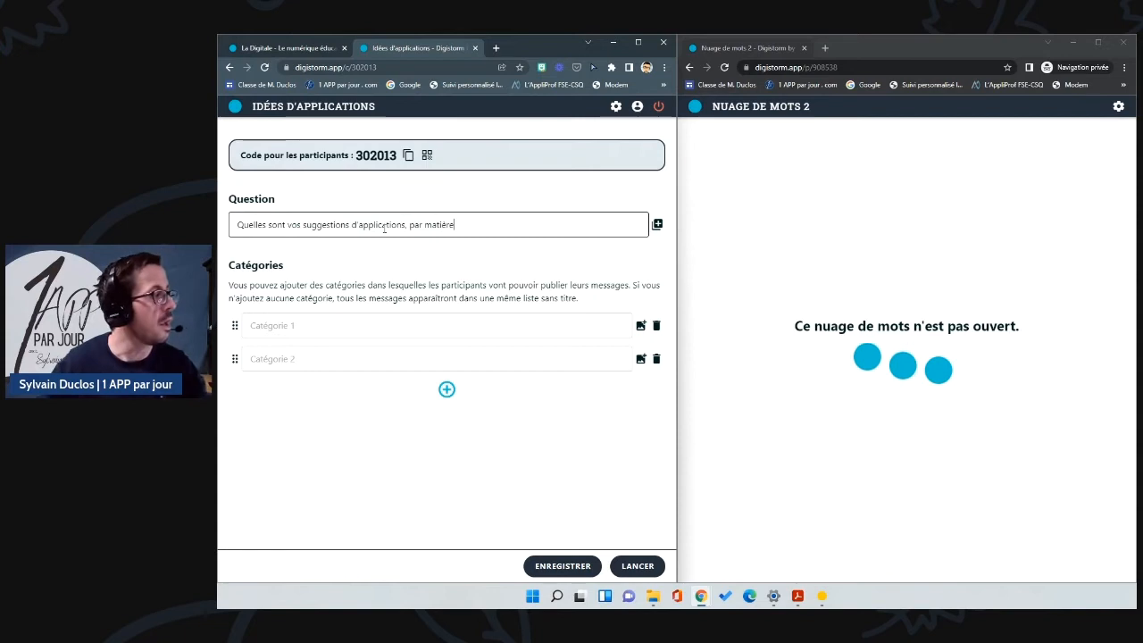
{"action": "left_click", "coordinate": [286, 327]}
{"action": "type", "text": "Math"}
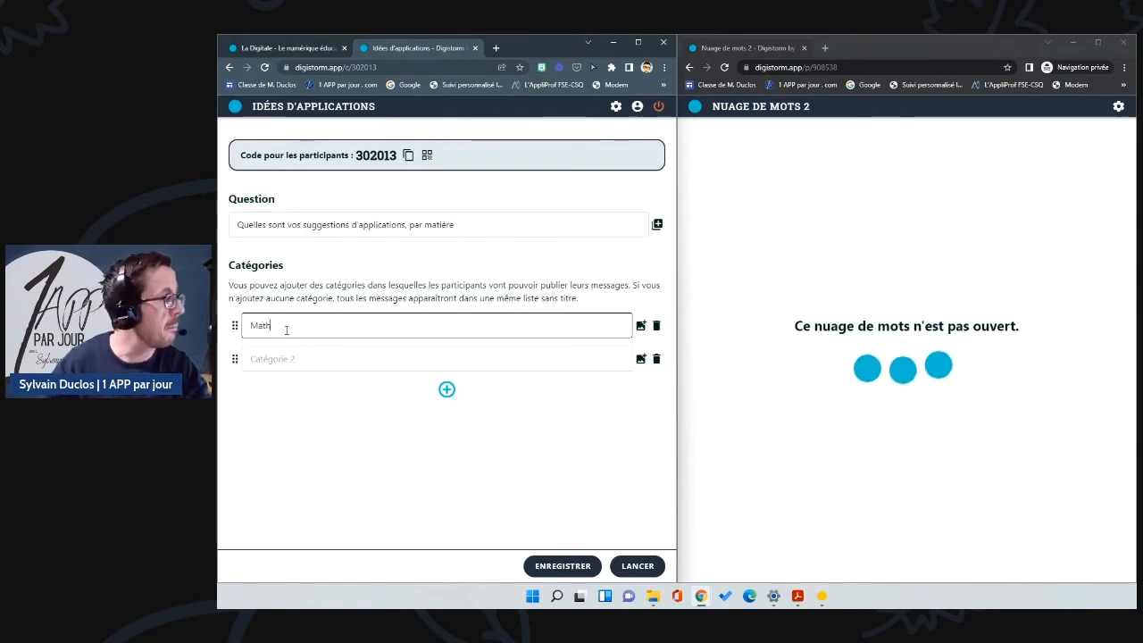
{"action": "left_click", "coordinate": [262, 359]}
{"action": "type", "text": "Français"}
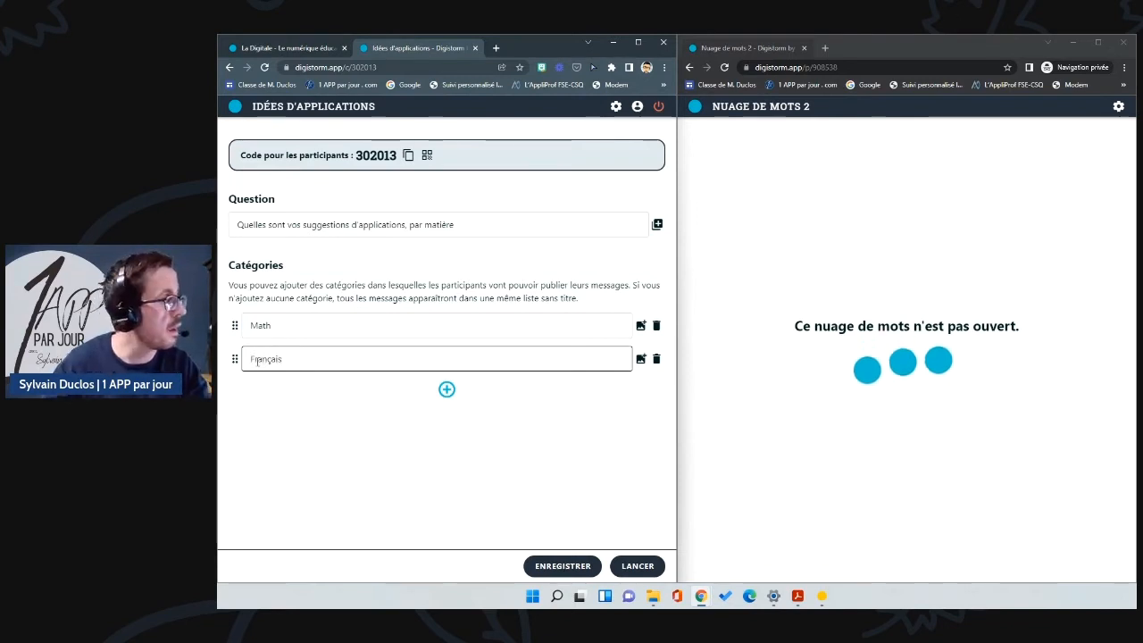
{"action": "left_click", "coordinate": [446, 390]}
{"action": "type", "text": "Anglais"}
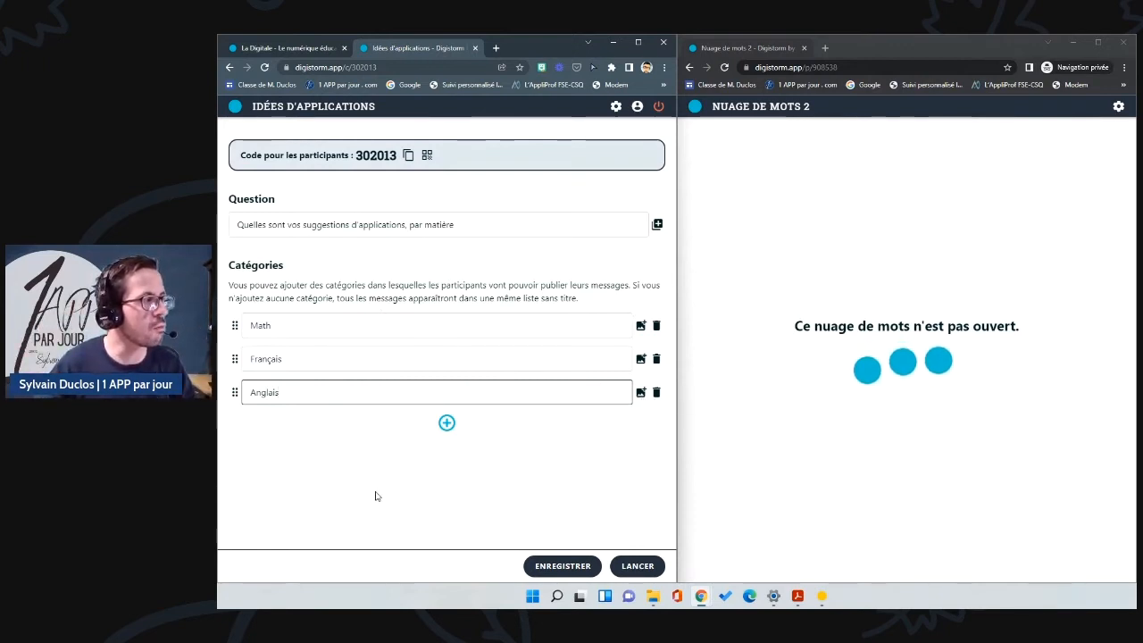
{"action": "left_click", "coordinate": [572, 568]}
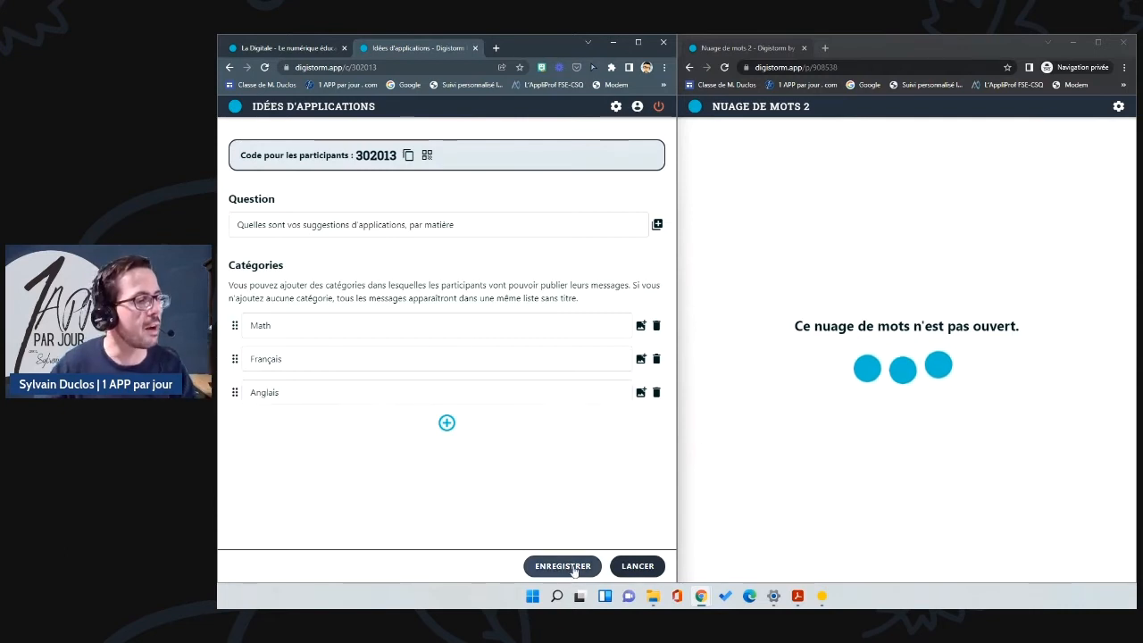
- Launch the brainstorm and open its participant link in the second browser window
{"action": "left_click", "coordinate": [638, 566]}
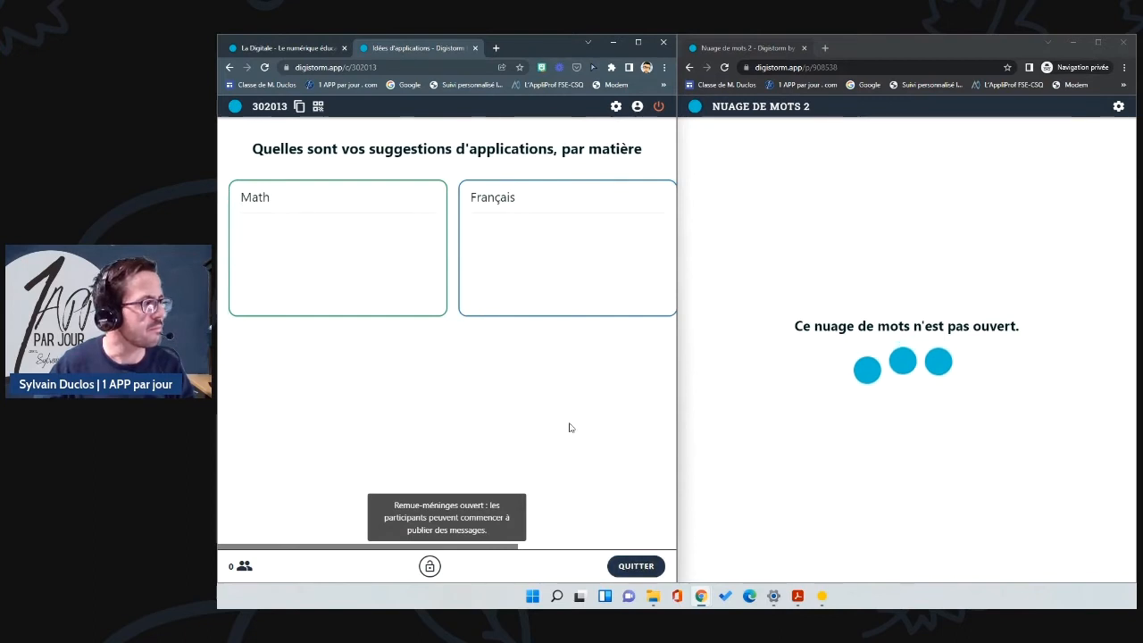
{"action": "left_click", "coordinate": [299, 108]}
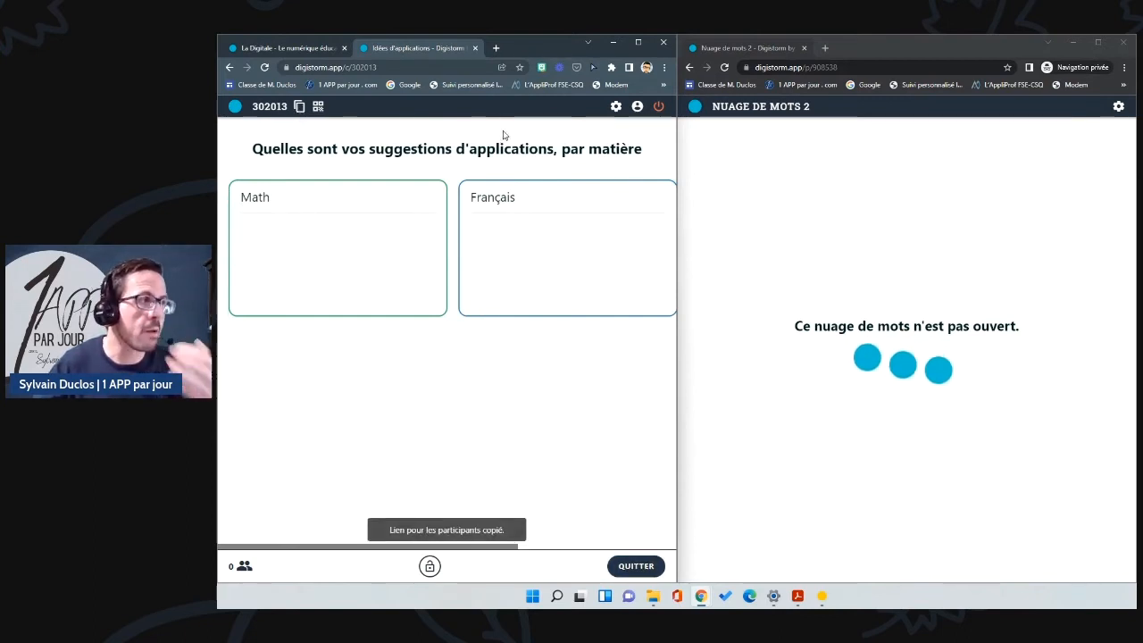
{"action": "left_click_drag", "start_coordinate": [676, 339], "coordinate": [674, 380]}
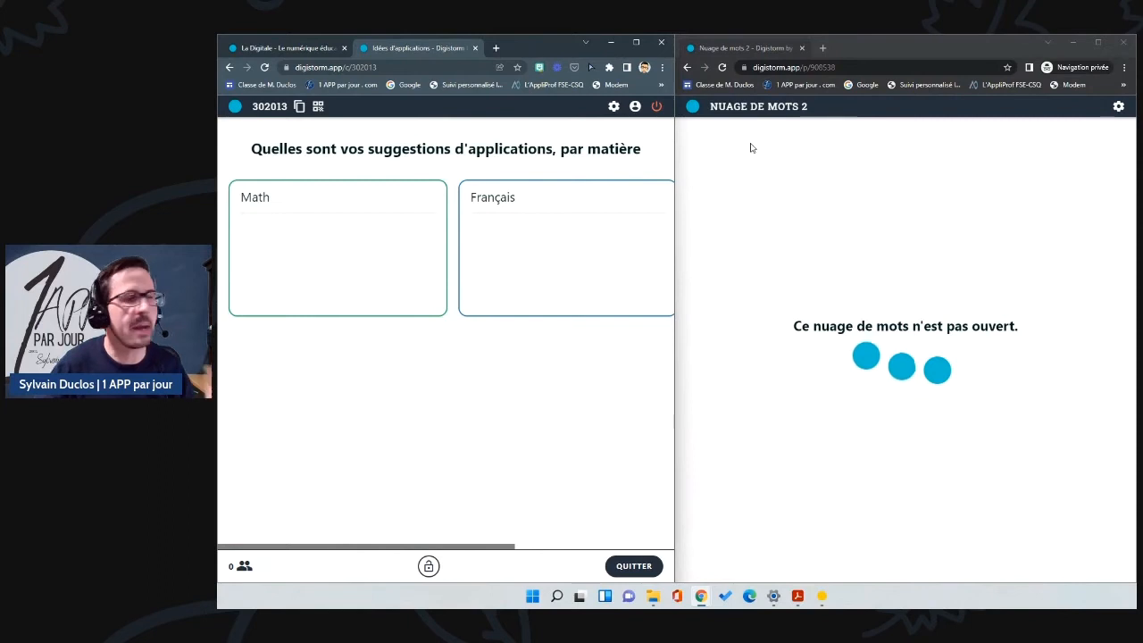
{"action": "left_click", "coordinate": [857, 67]}
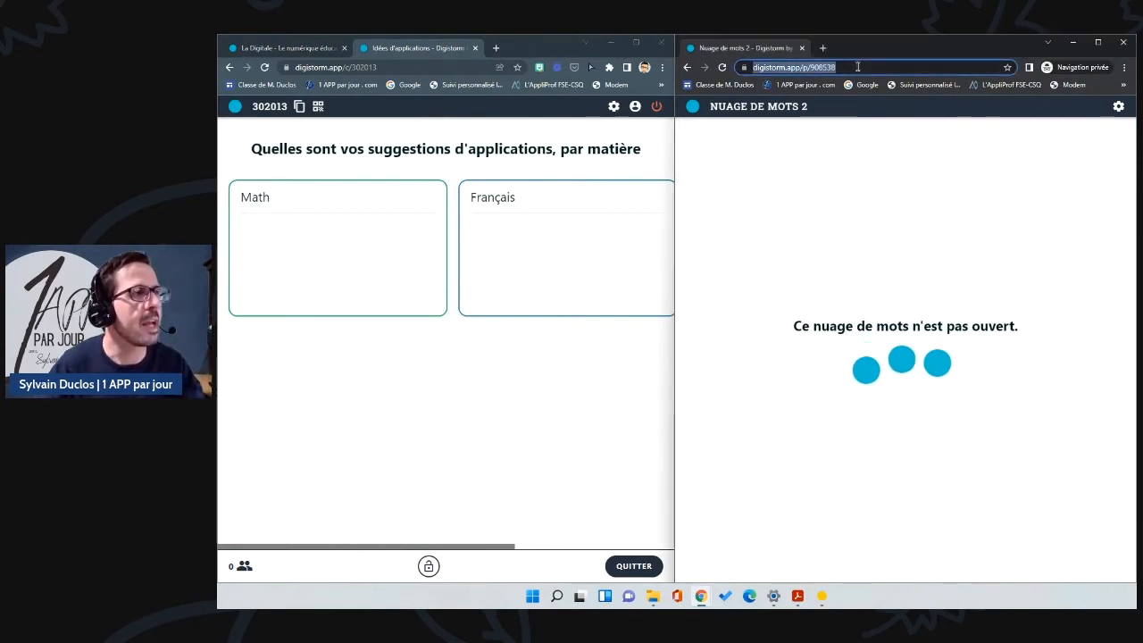
{"action": "key", "text": "ctrl+v"}
{"action": "key", "text": "Return"}
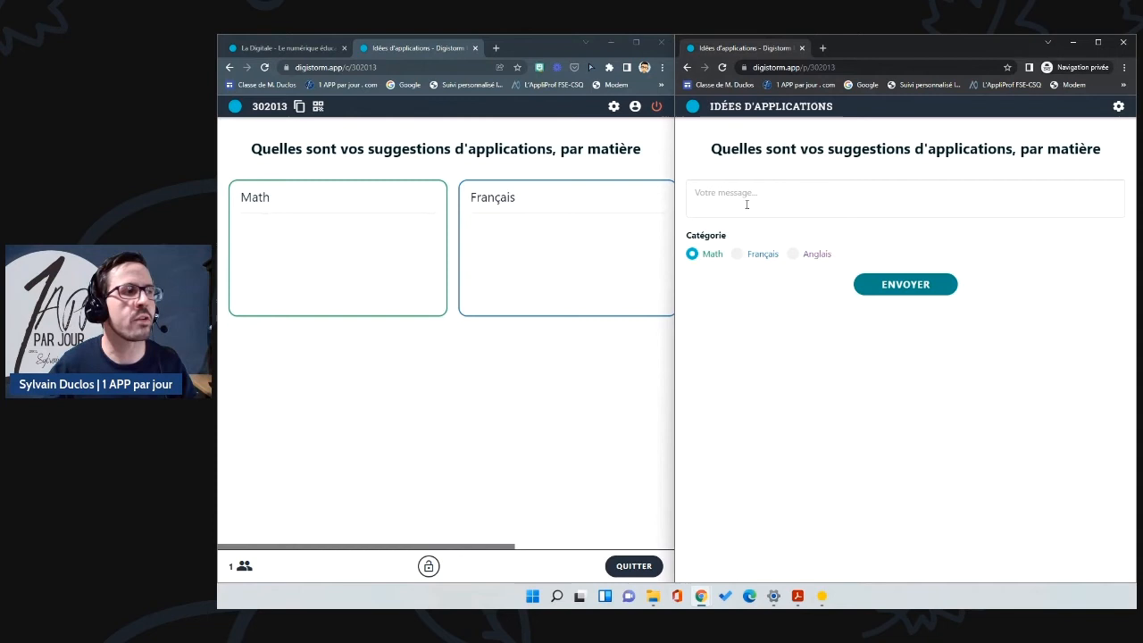
- Post 'Desmos' as a participant suggestion under the Math category
{"action": "left_click", "coordinate": [737, 255]}
{"action": "left_click", "coordinate": [793, 255]}
{"action": "left_click", "coordinate": [738, 255]}
{"action": "left_click", "coordinate": [693, 255]}
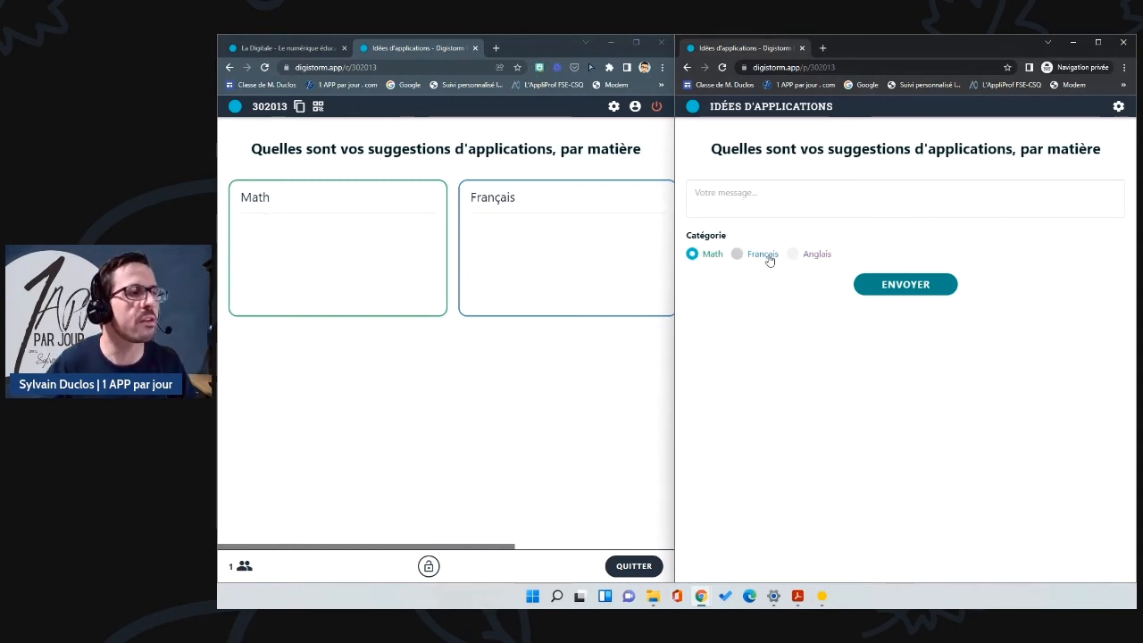
{"action": "left_click", "coordinate": [733, 199]}
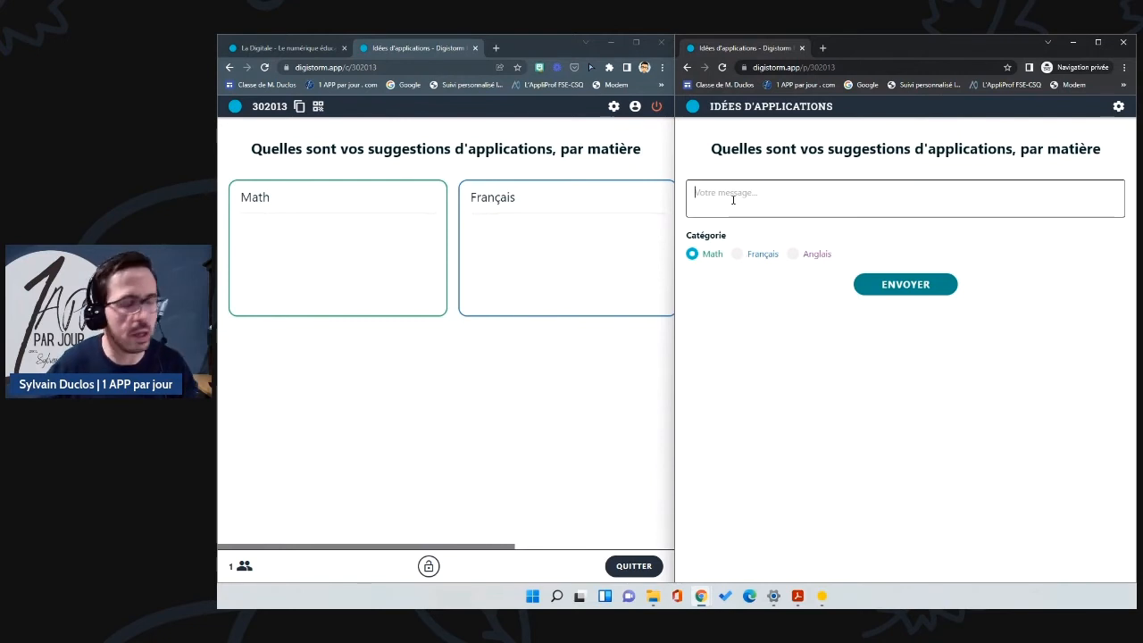
{"action": "type", "text": "Desmos"}
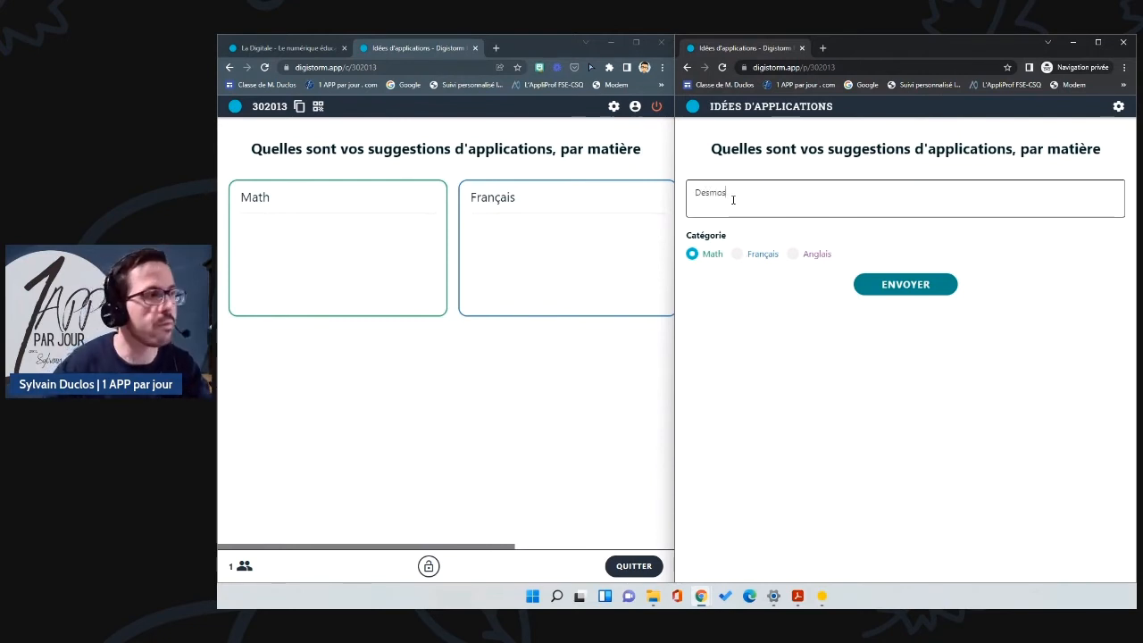
{"action": "left_click", "coordinate": [893, 283]}
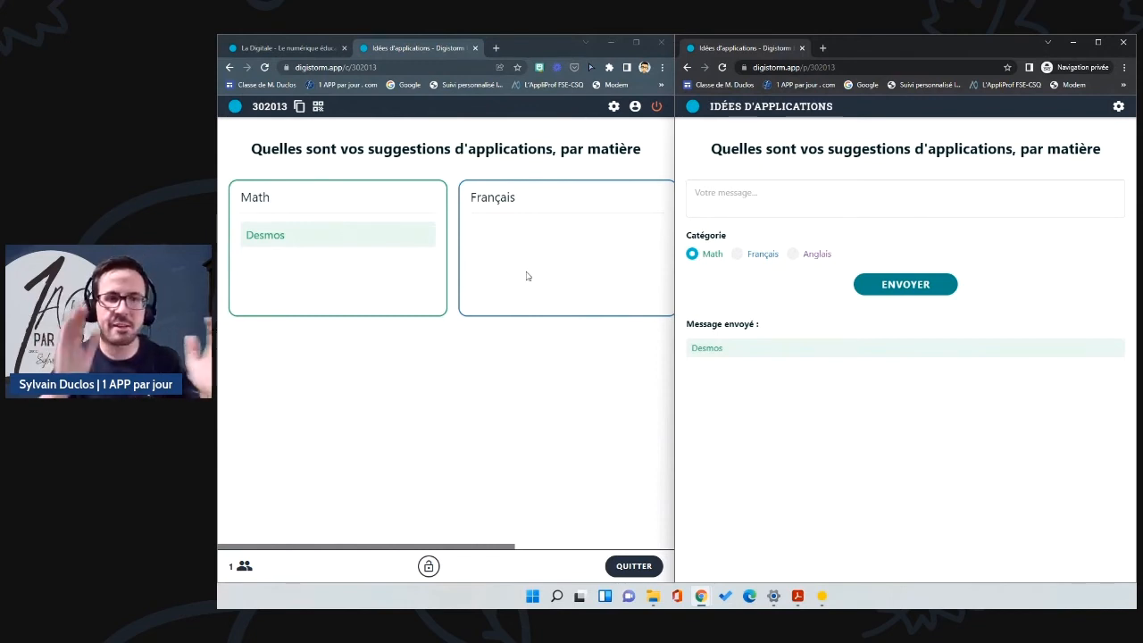
- Post 'Usito' as a suggestion under the Français category
{"action": "left_click", "coordinate": [732, 193]}
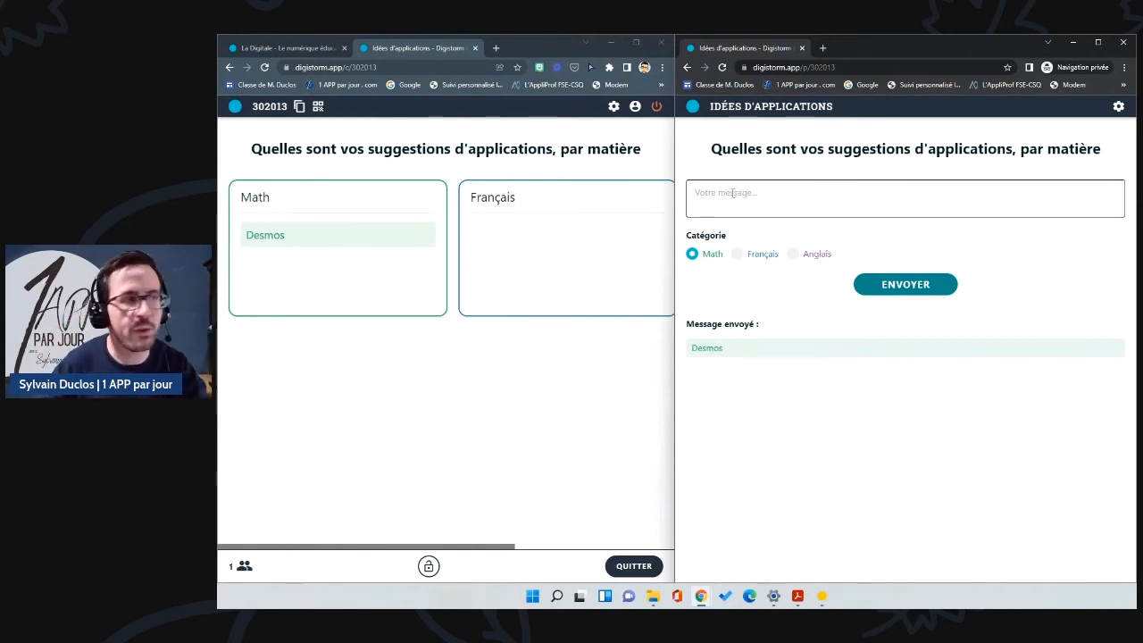
{"action": "left_click", "coordinate": [736, 254]}
{"action": "left_click", "coordinate": [730, 185]}
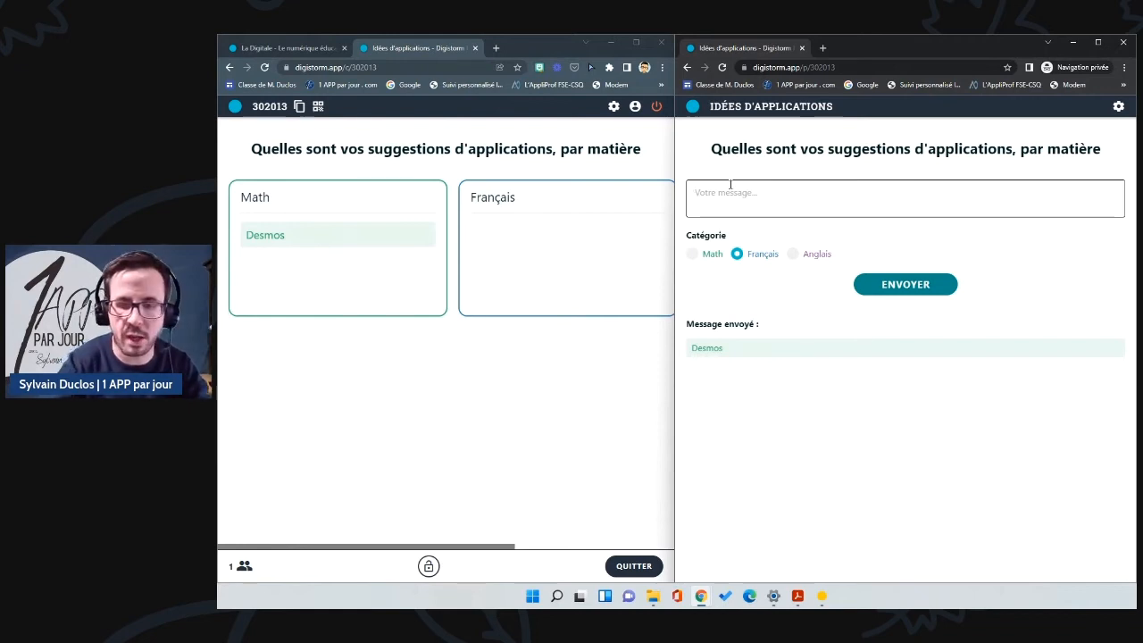
{"action": "type", "text": "Usito"}
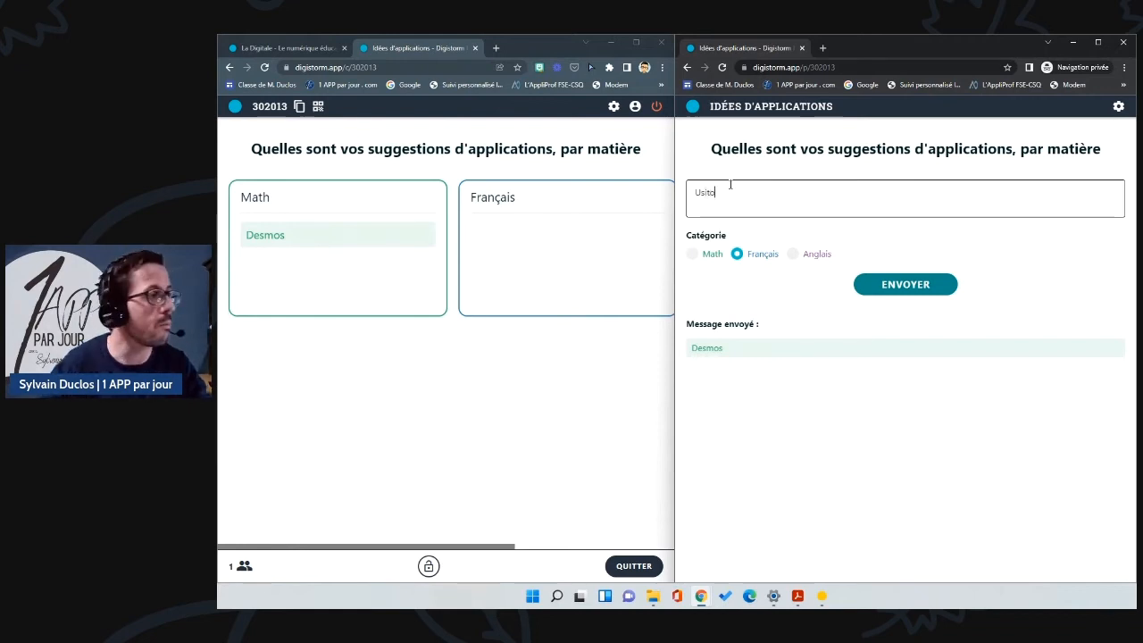
{"action": "left_click", "coordinate": [884, 284]}
- Post 'Goformative' as a suggestion under the Math category
{"action": "left_click", "coordinate": [710, 201]}
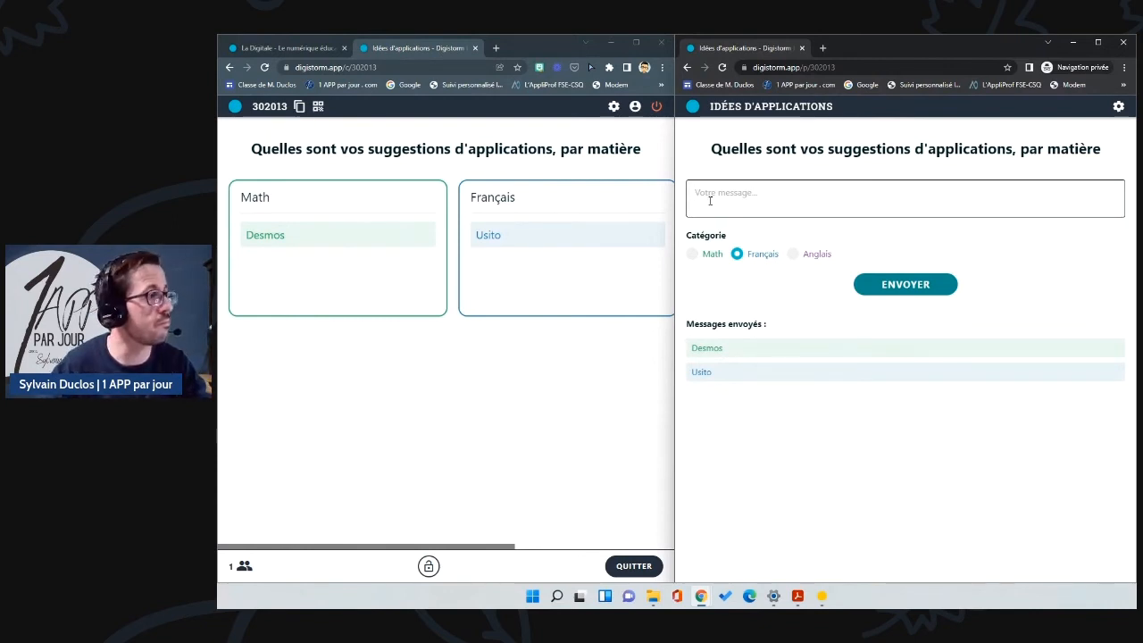
{"action": "type", "text": "Goformati"}
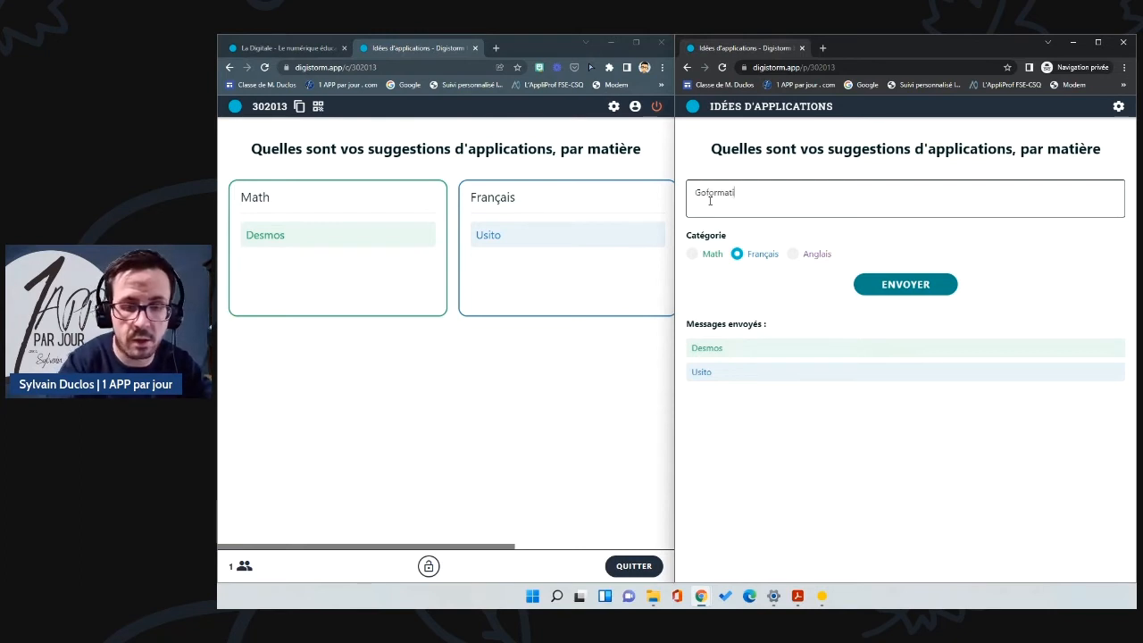
{"action": "type", "text": "ve"}
{"action": "left_click", "coordinate": [693, 254]}
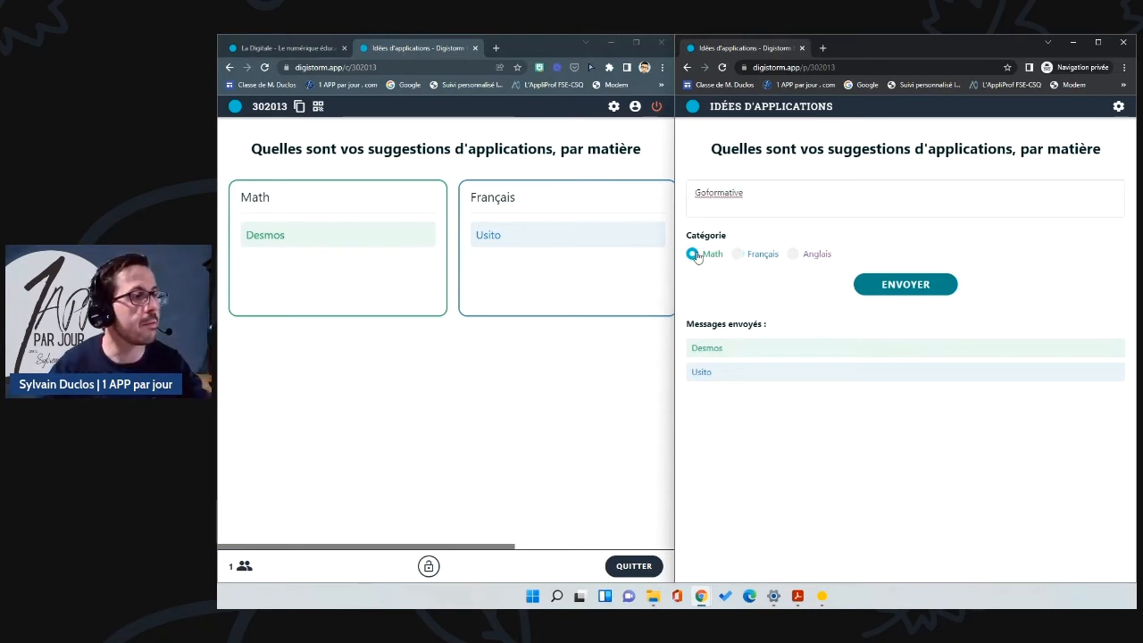
{"action": "left_click", "coordinate": [918, 284]}
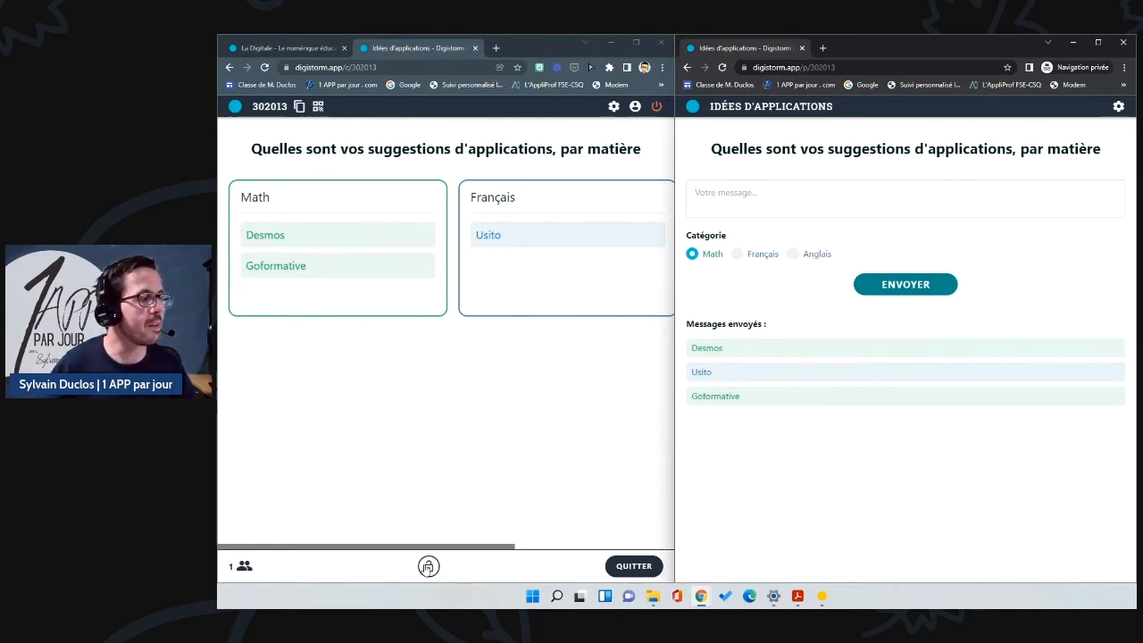
- Lock and unlock the brainstorm, then end the live session
{"action": "left_click", "coordinate": [429, 566]}
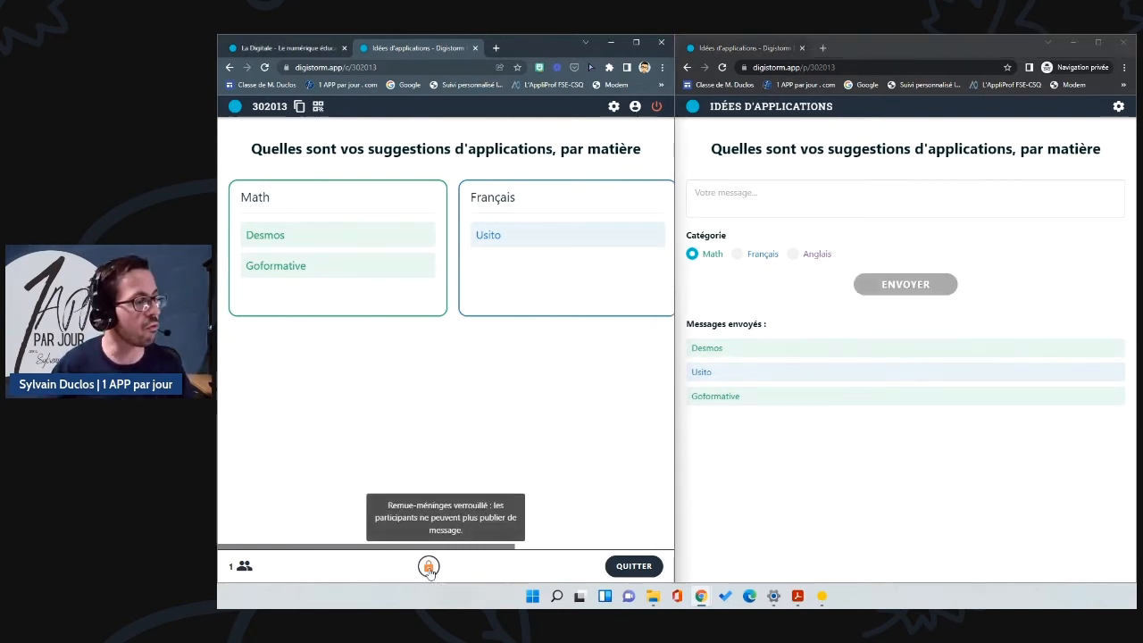
{"action": "left_click", "coordinate": [428, 566]}
{"action": "left_click", "coordinate": [635, 568]}
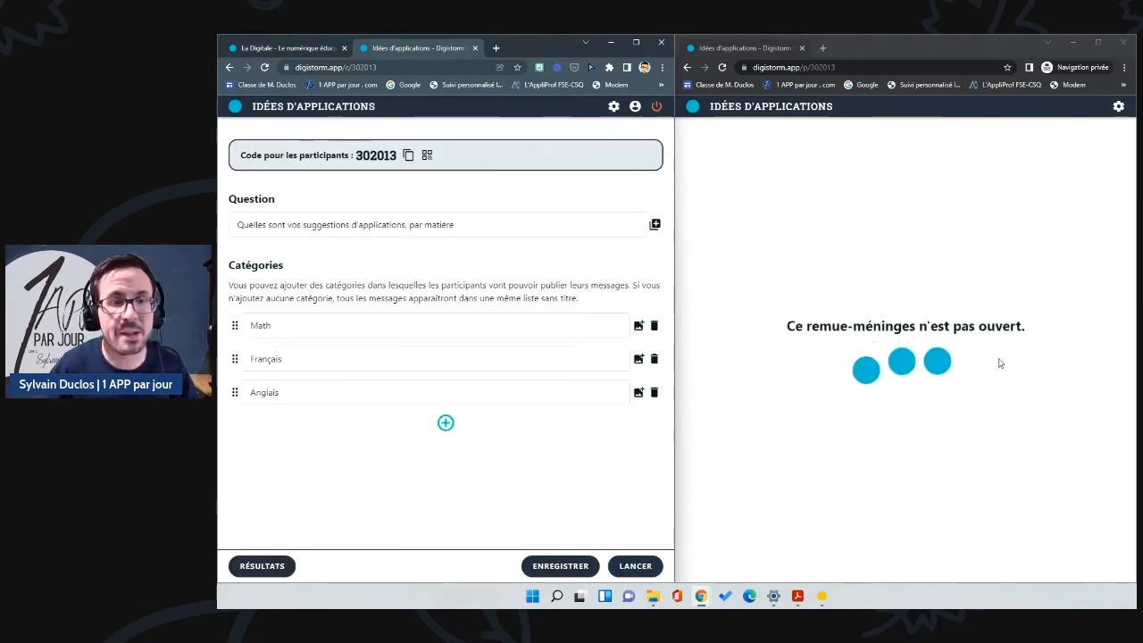
- Download the session results as 302013_1.pdf, review them, and return to the editor
{"action": "left_click", "coordinate": [262, 565]}
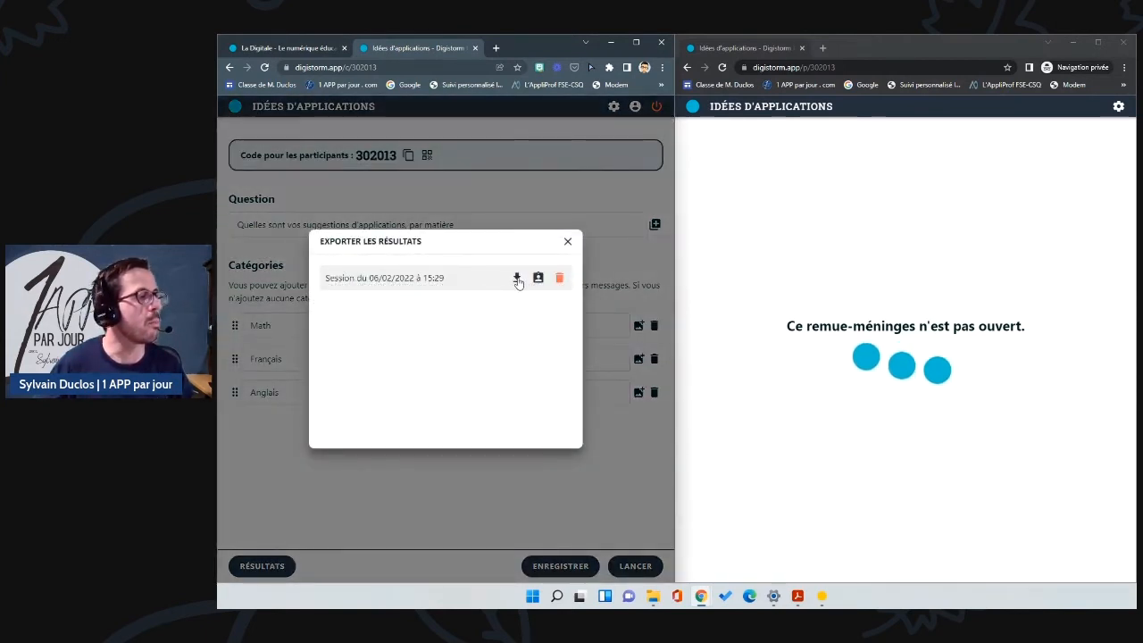
{"action": "left_click", "coordinate": [517, 278]}
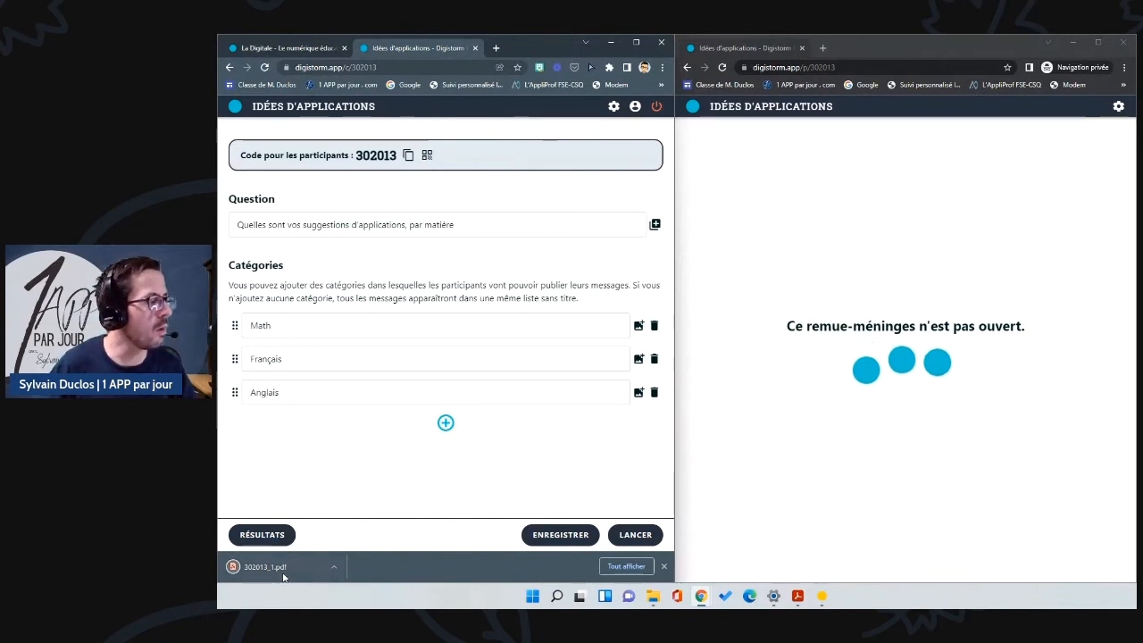
{"action": "left_click", "coordinate": [283, 575]}
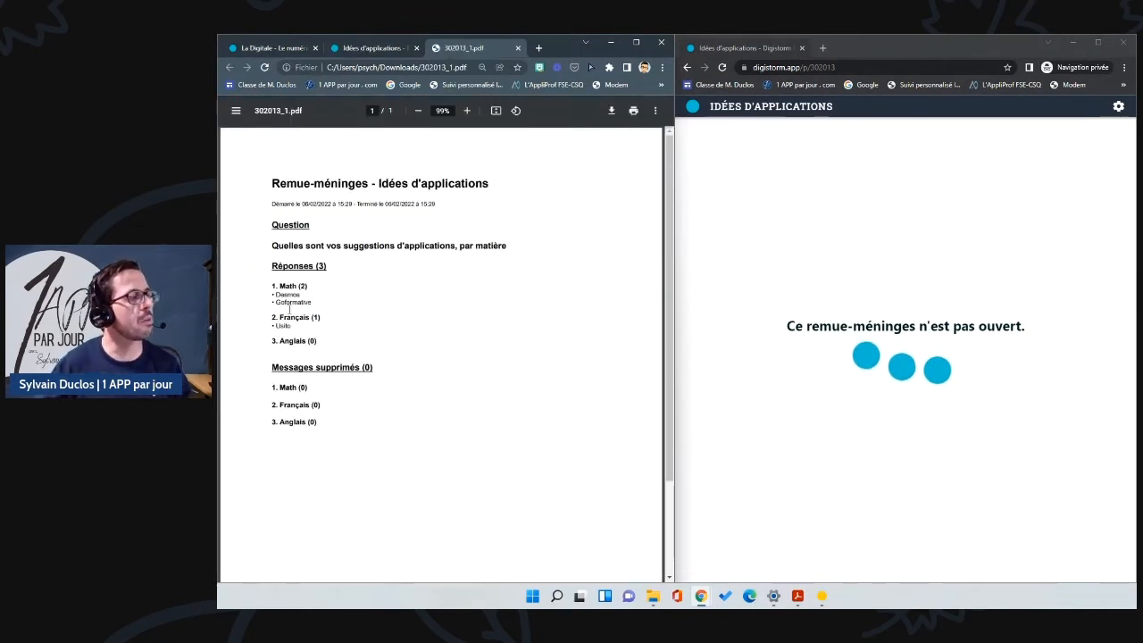
{"action": "key", "text": "ctrl+shift+Tab"}
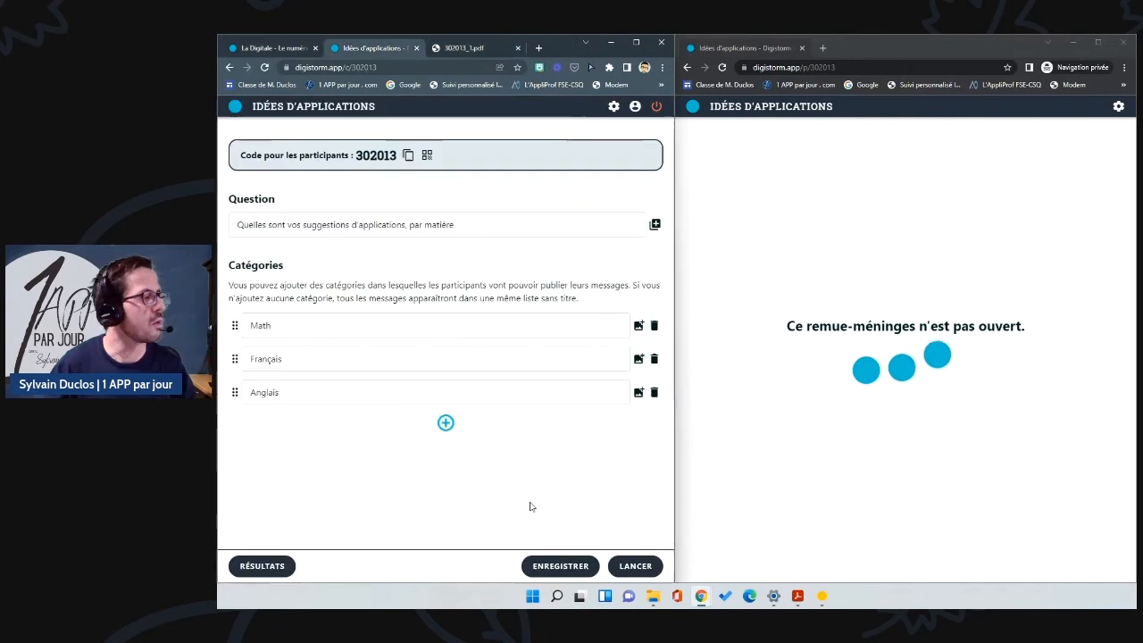
- Save and relaunch the brainstorm, then post a 'Test' message to the board
{"action": "left_click", "coordinate": [561, 565]}
{"action": "left_click", "coordinate": [636, 566]}
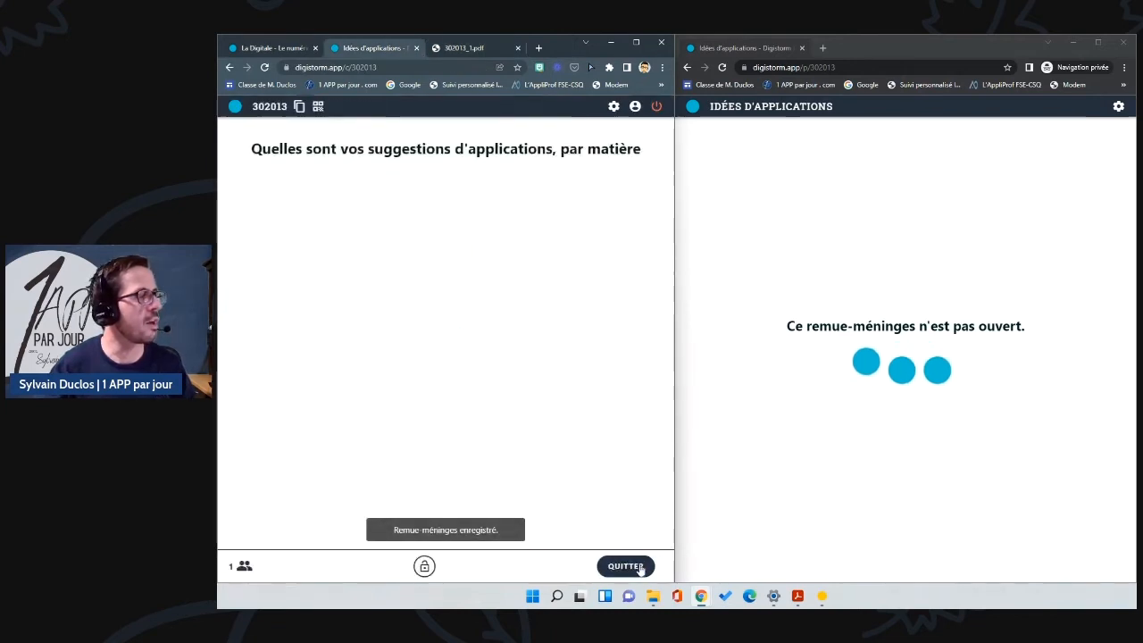
{"action": "left_click", "coordinate": [732, 196]}
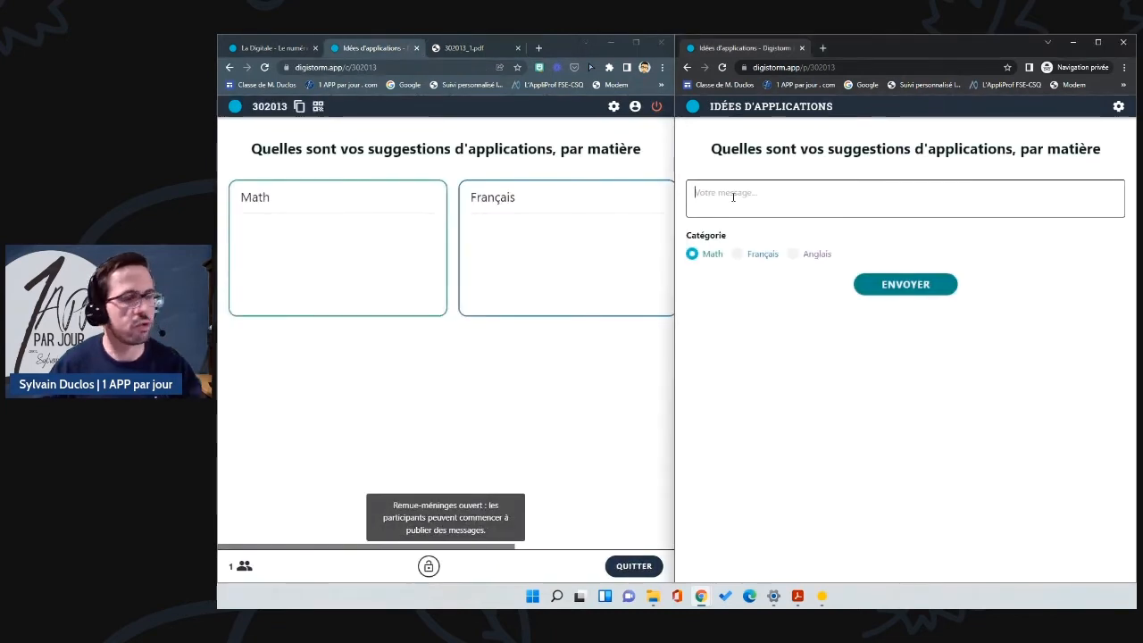
{"action": "type", "text": "Test"}
{"action": "left_click", "coordinate": [891, 289]}
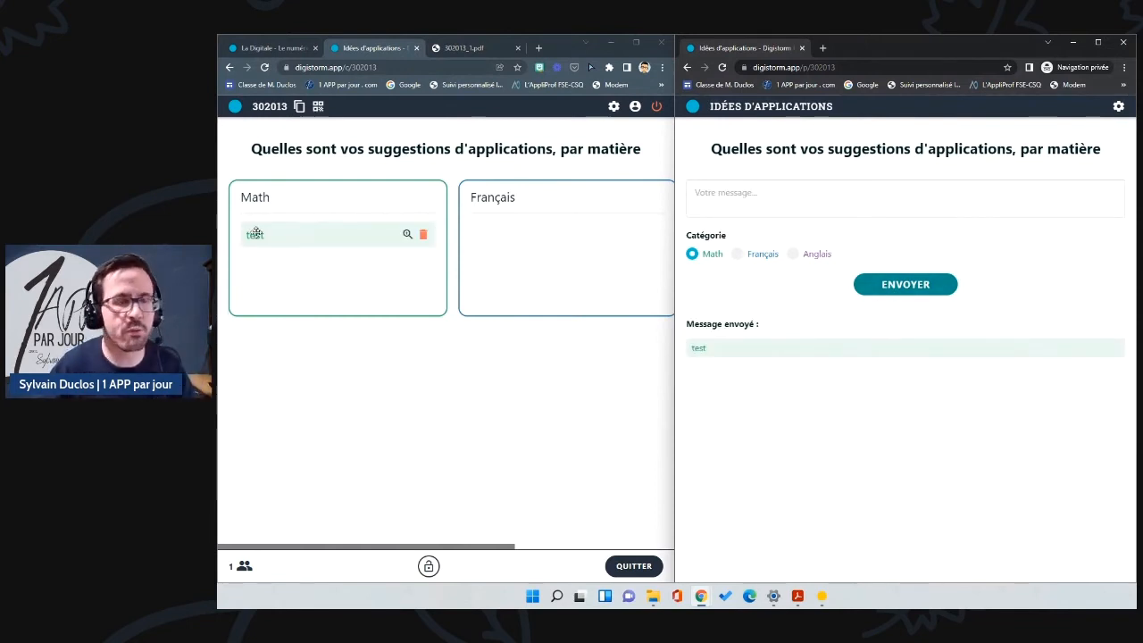
- Delete the Test message from the Math column, end the session, and return to the interactions list
{"action": "left_click", "coordinate": [407, 234]}
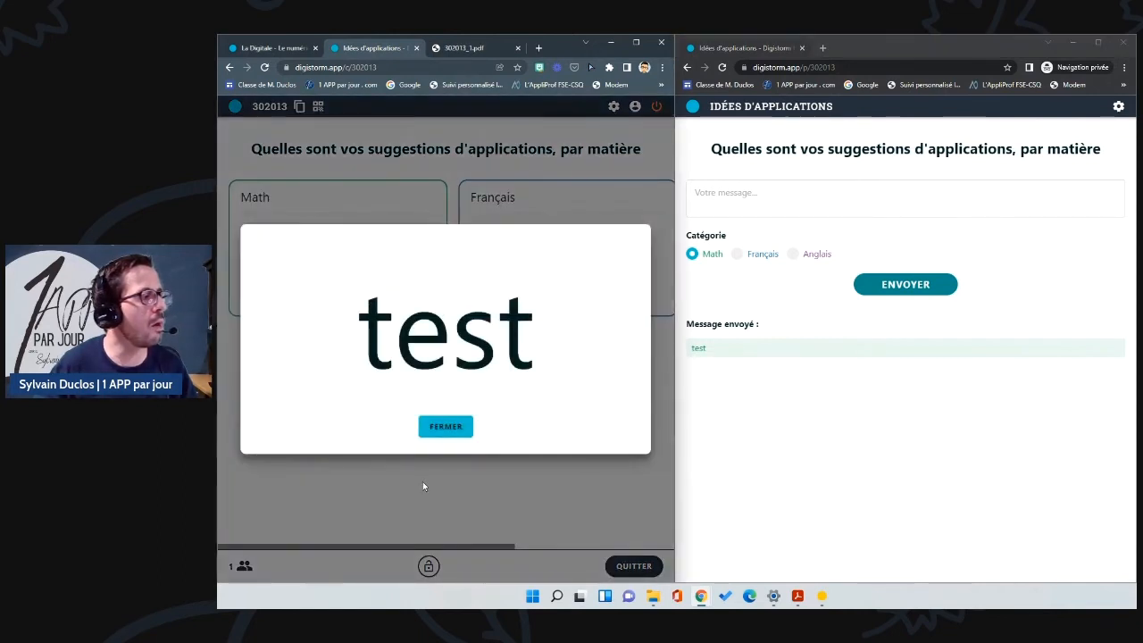
{"action": "left_click", "coordinate": [445, 426]}
{"action": "left_click", "coordinate": [423, 236]}
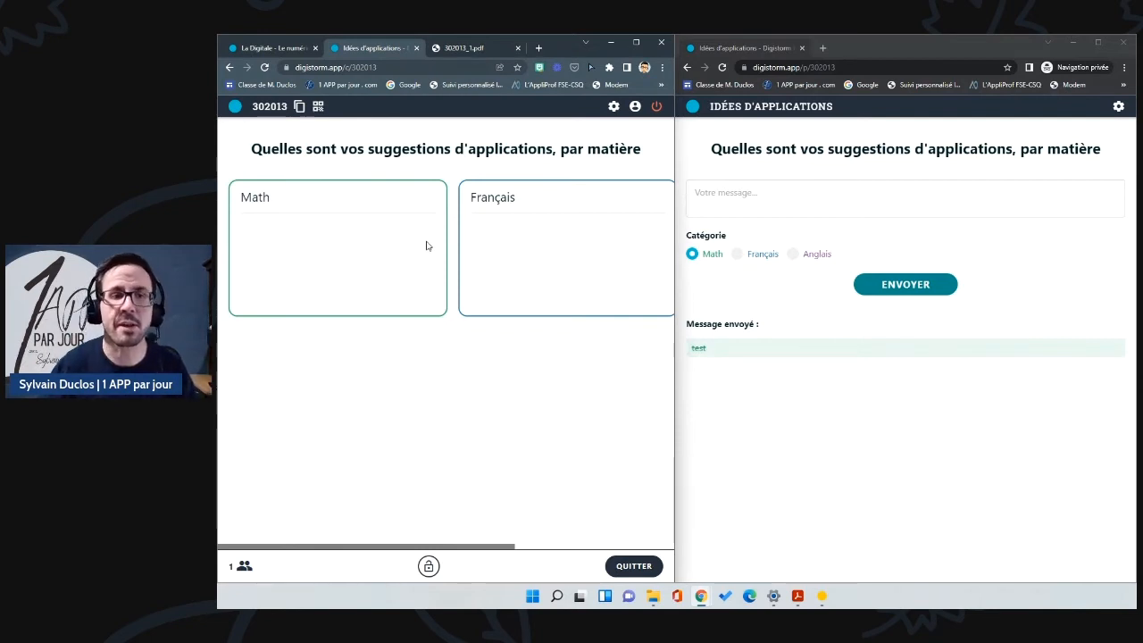
{"action": "left_click", "coordinate": [634, 565]}
{"action": "left_click", "coordinate": [235, 107]}
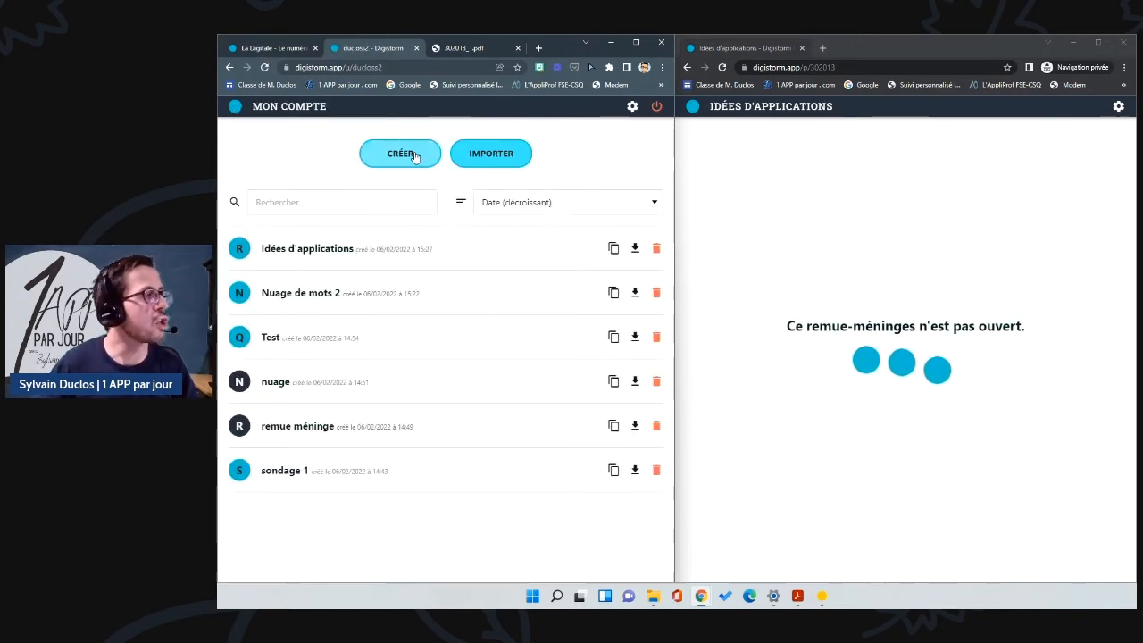
- Create a new Questionnaire interaction titled 'Test 2'
{"action": "left_click", "coordinate": [400, 153]}
{"action": "left_click", "coordinate": [391, 370]}
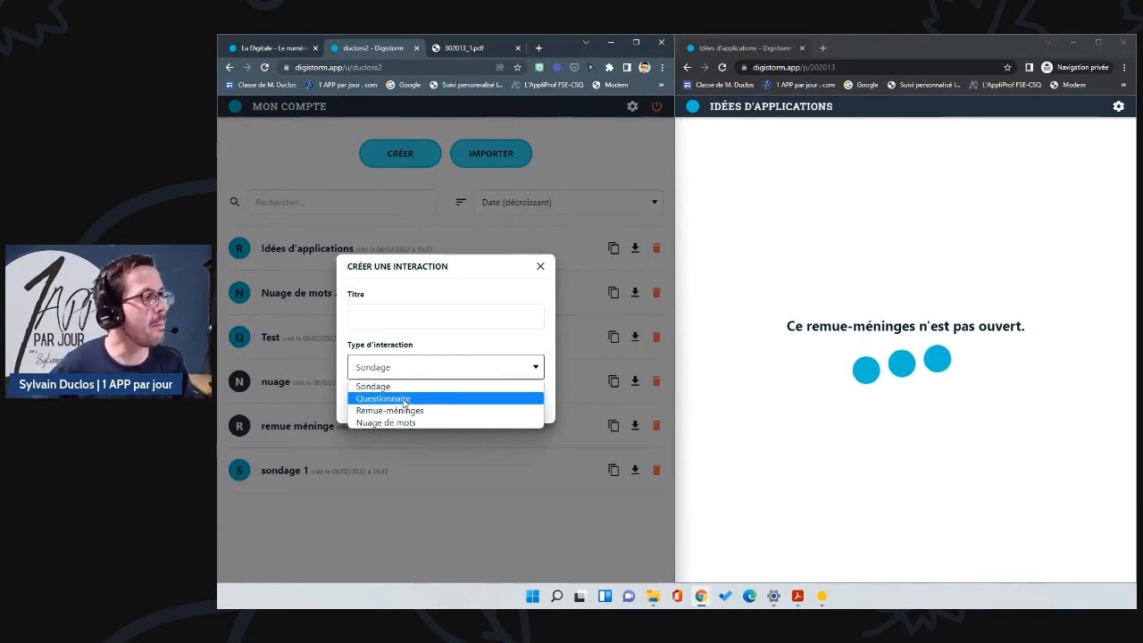
{"action": "left_click", "coordinate": [403, 400]}
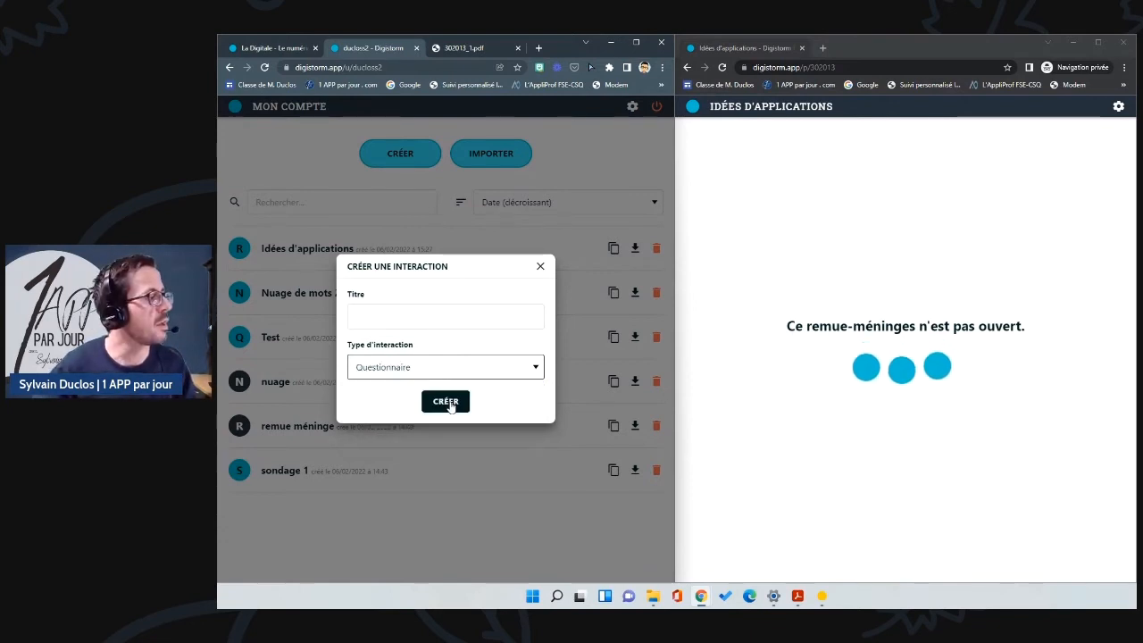
{"action": "left_click", "coordinate": [406, 317]}
{"action": "type", "text": "Test 2"}
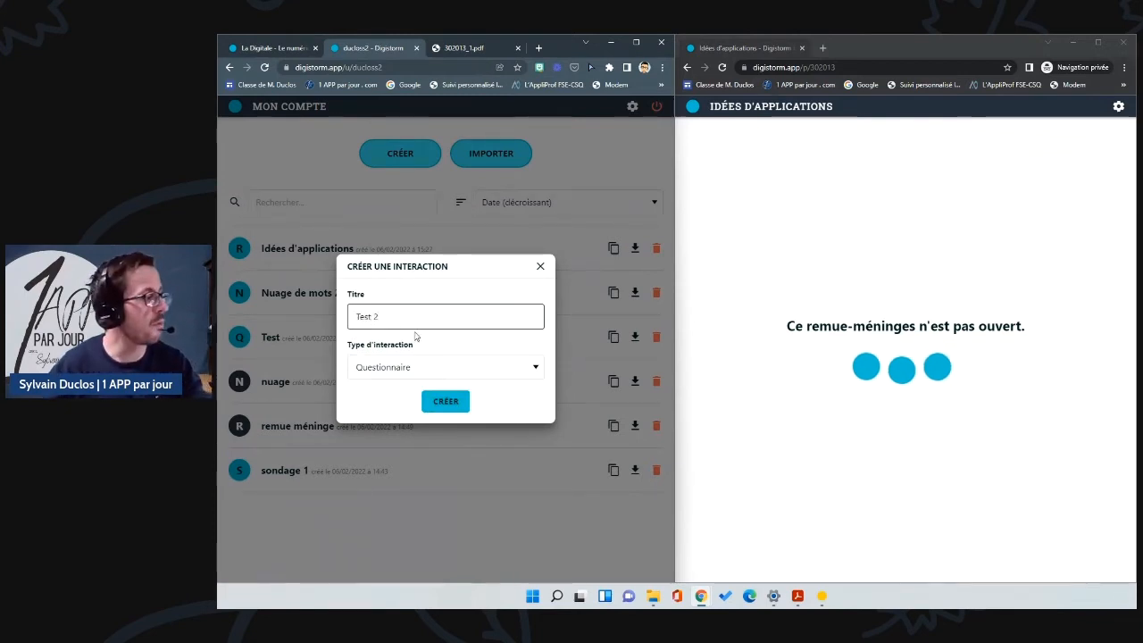
{"action": "left_click", "coordinate": [451, 404]}
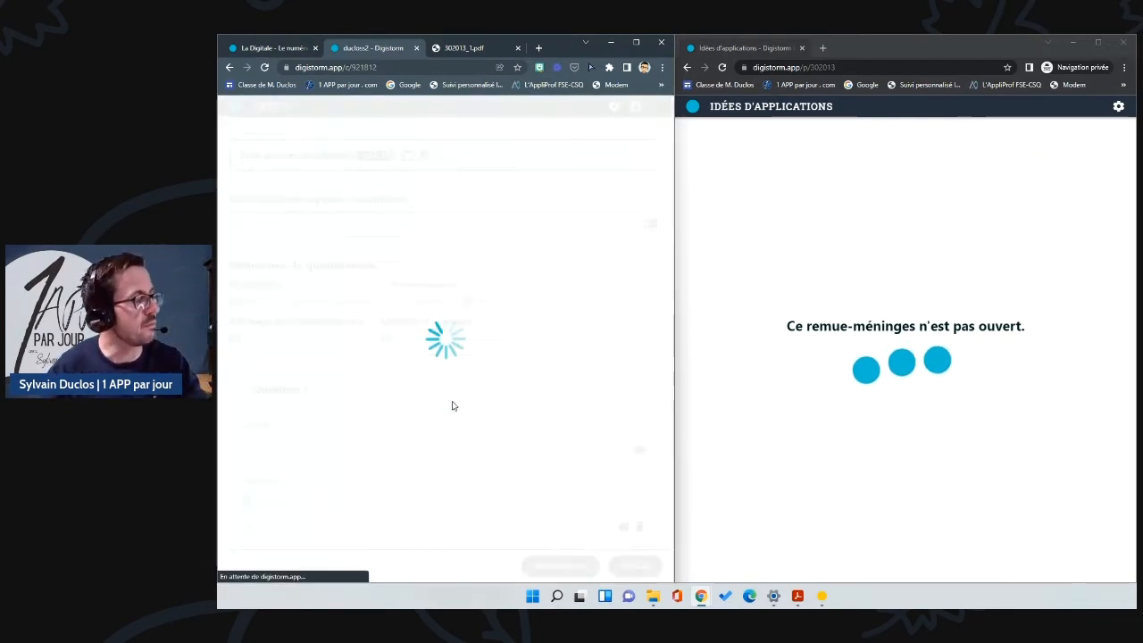
{"action": "left_click_drag", "start_coordinate": [678, 308], "coordinate": [846, 308]}
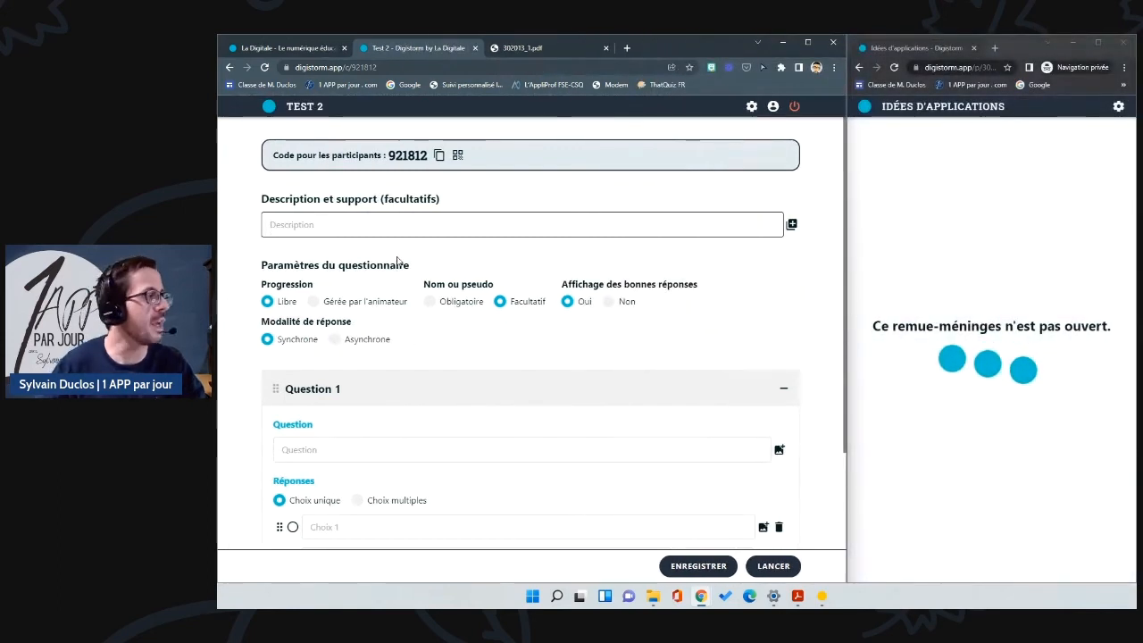
- Set the description to 'Test #2', make names mandatory, and hide correct answers
{"action": "type", "text": "Test #2"}
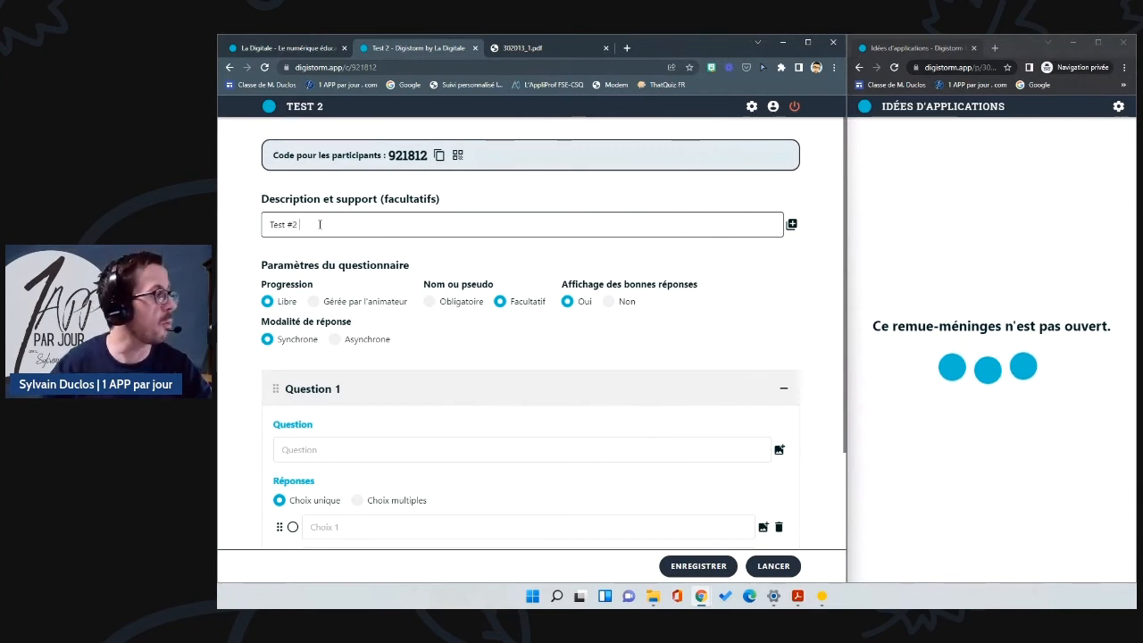
{"action": "scroll", "coordinate": [344, 235], "scroll_direction": "down", "scroll_amount": 2}
{"action": "scroll", "coordinate": [360, 238], "scroll_direction": "up", "scroll_amount": 1}
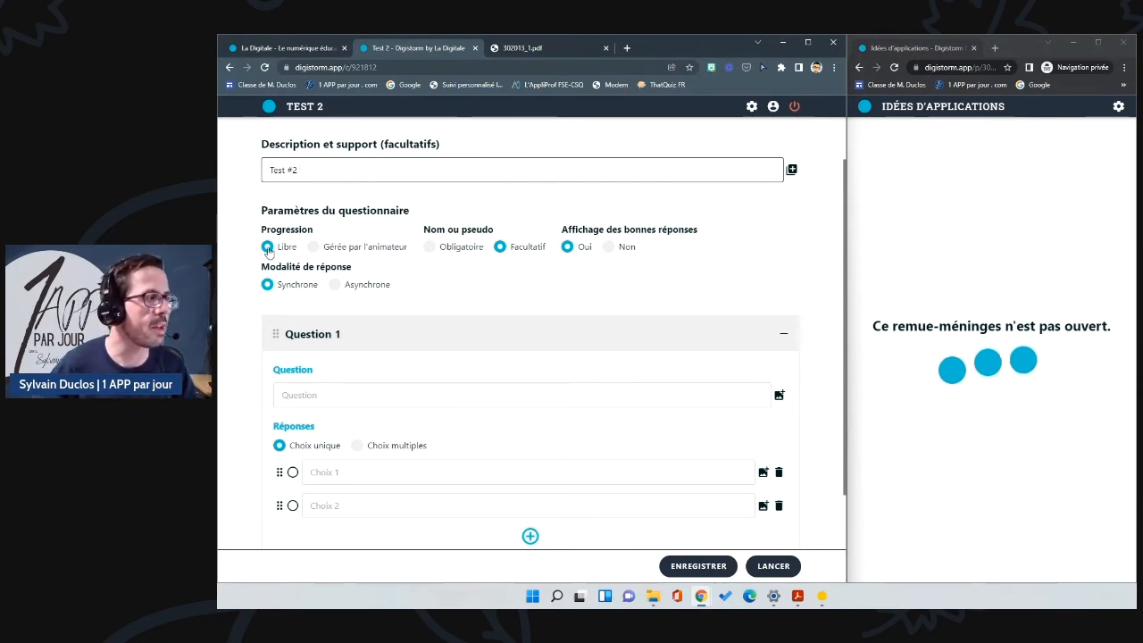
{"action": "left_click", "coordinate": [438, 251]}
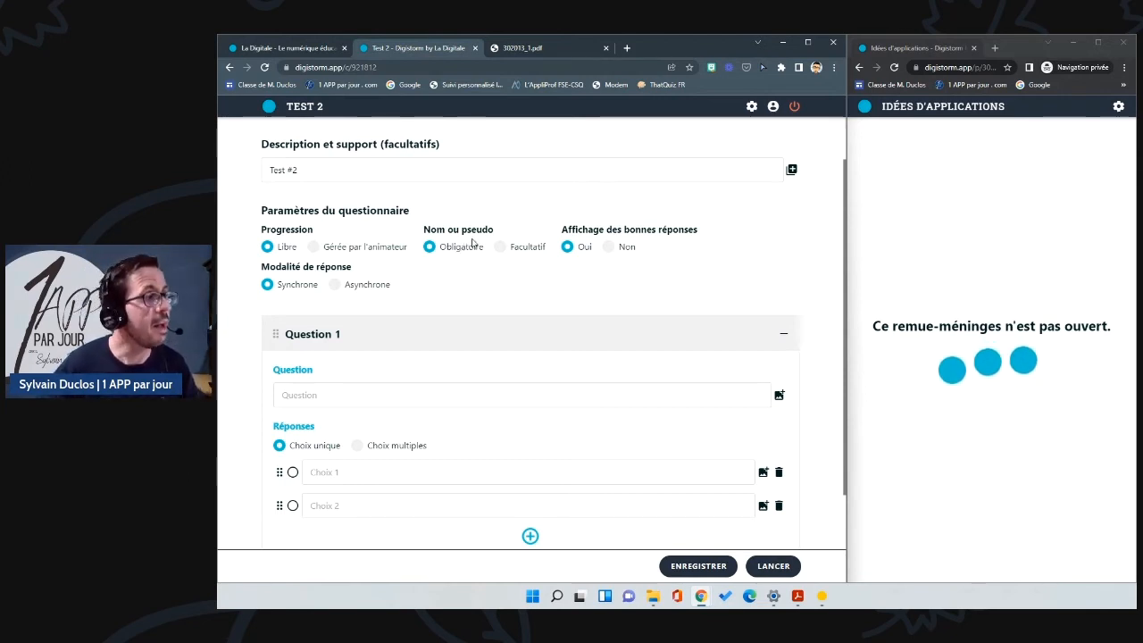
{"action": "left_click", "coordinate": [610, 248]}
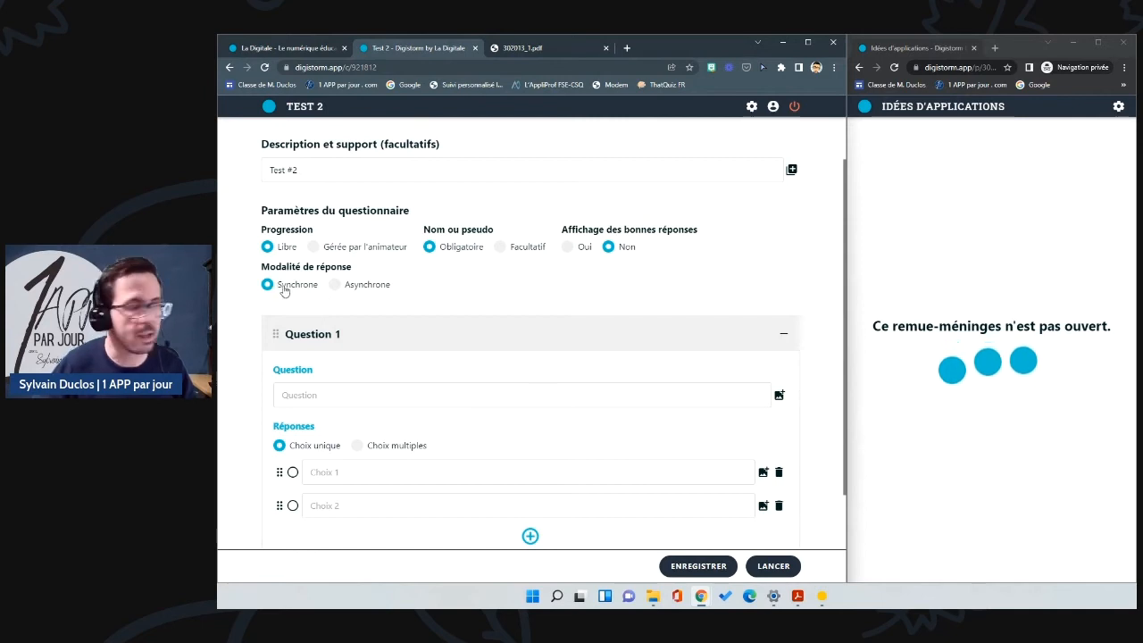
{"action": "scroll", "coordinate": [327, 301], "scroll_direction": "down", "scroll_amount": 2}
- Word Question 1 as 'Quel est le nom d'un polygone à 5 côtés ?'
{"action": "left_click", "coordinate": [307, 327]}
{"action": "type", "text": "Quel"}
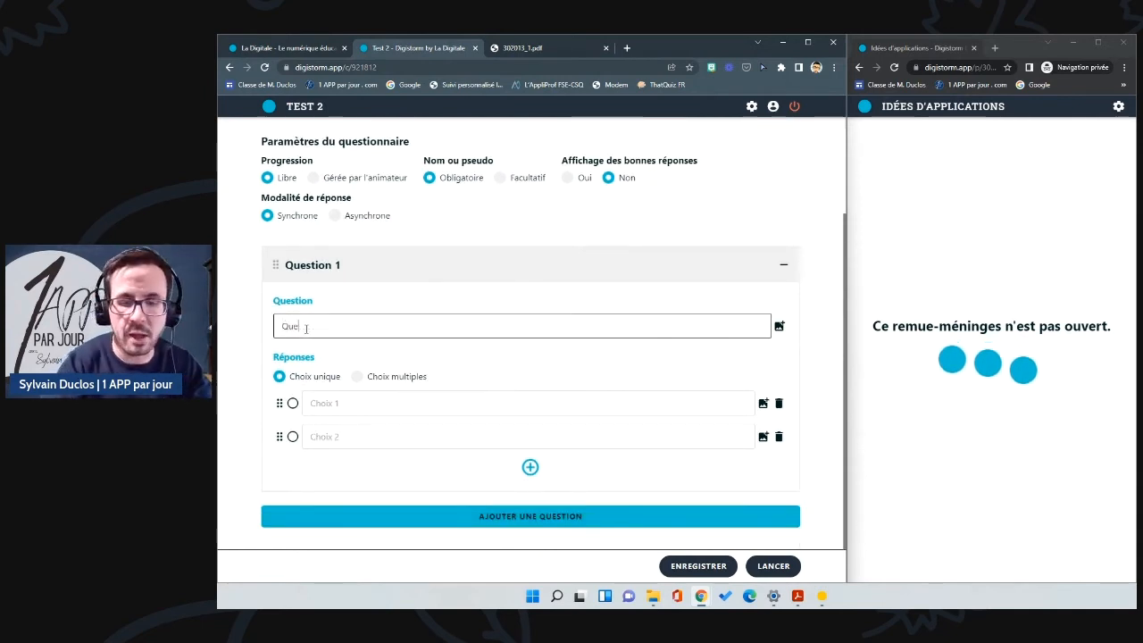
{"action": "type", "text": " est le nom d"}
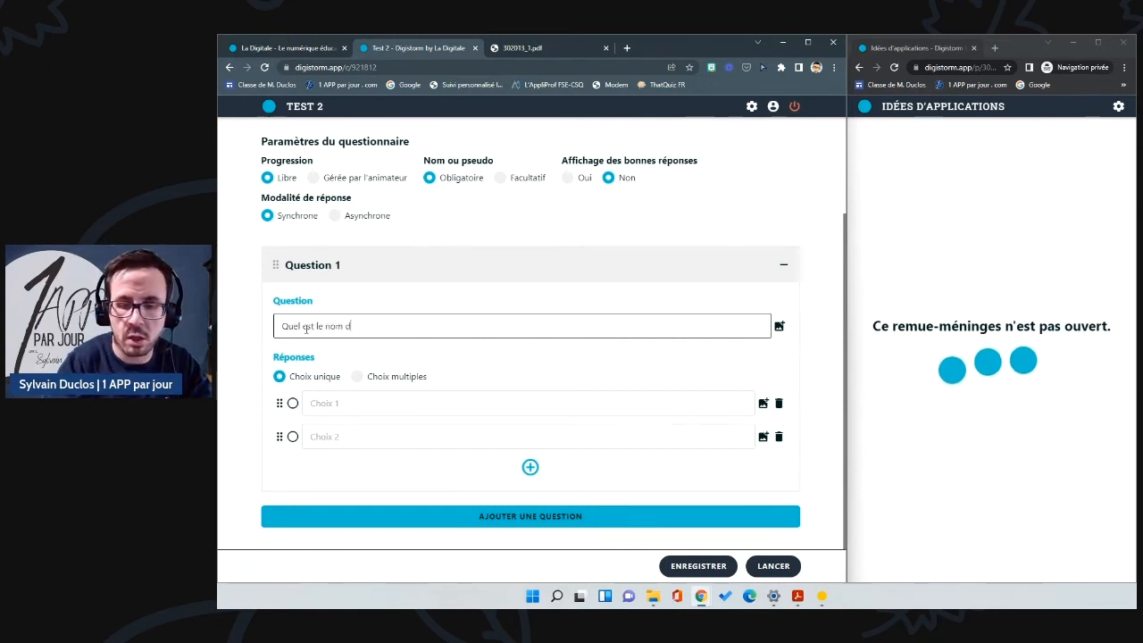
{"action": "type", "text": "'un polygone"}
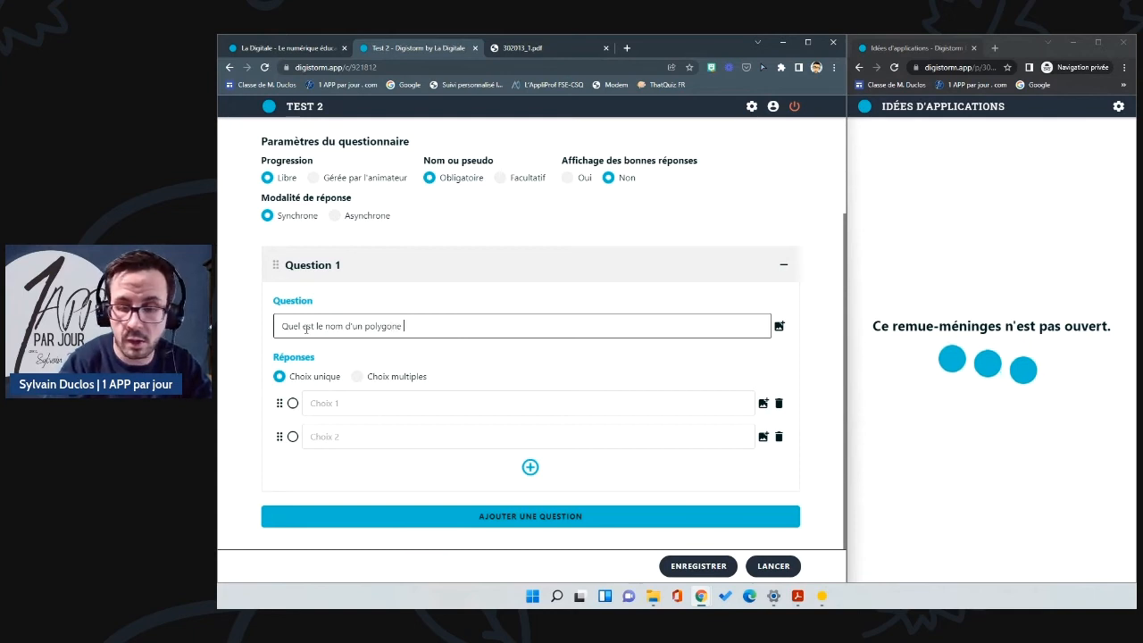
{"action": "type", "text": " à 5 côt"}
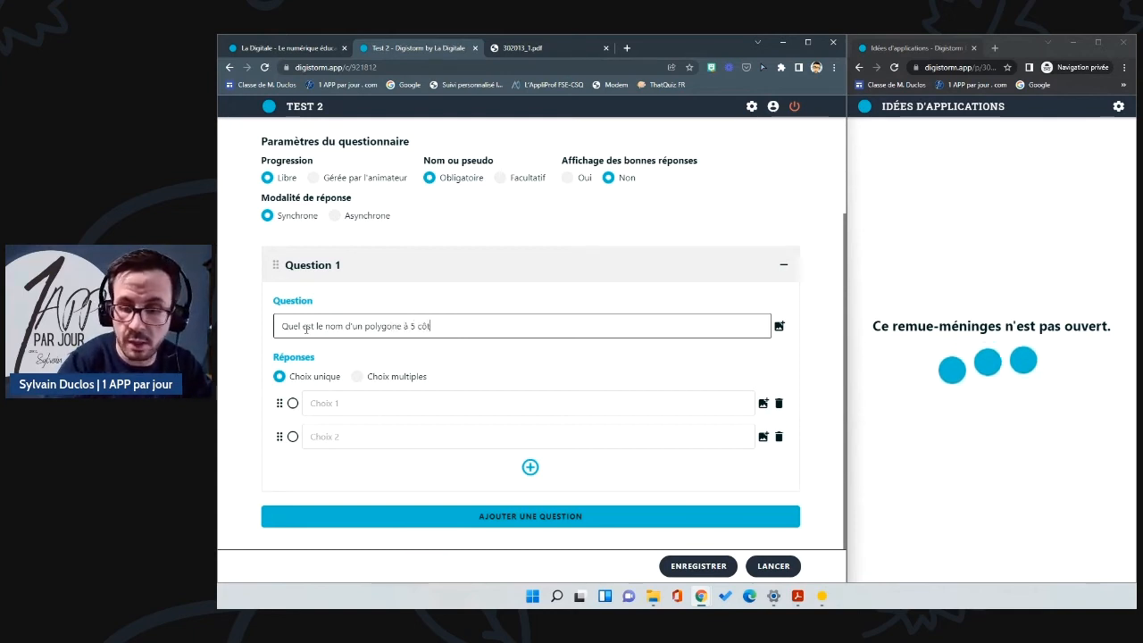
{"action": "type", "text": "és ?"}
{"action": "key", "text": "BackSpace"}
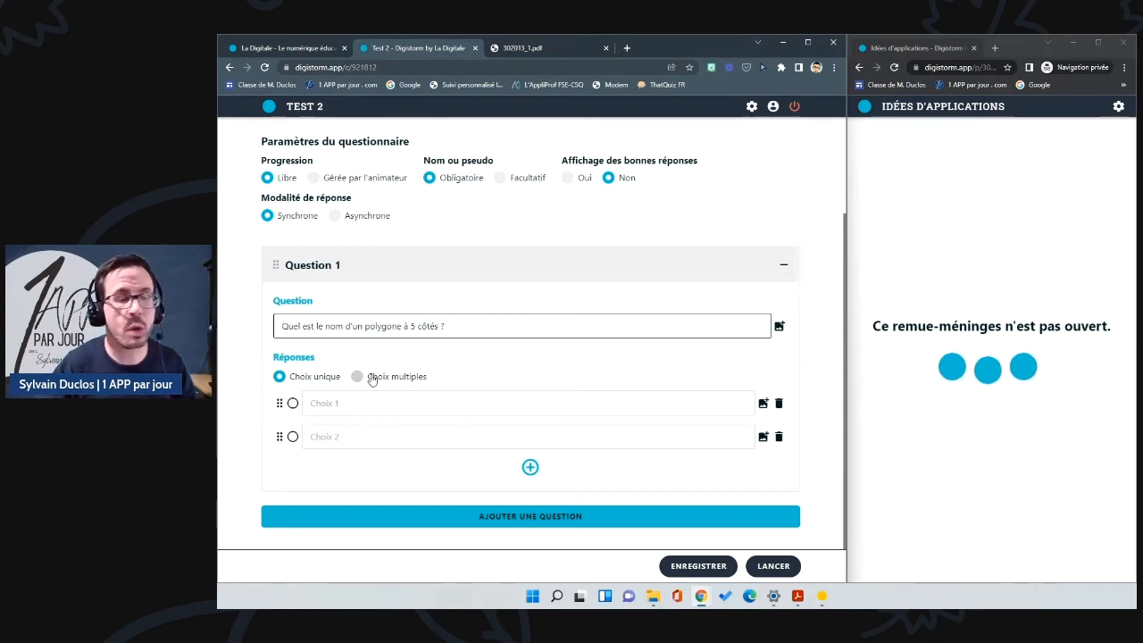
- Add answers Pentagone (marked correct) and Hexagone, plus a third choice with an image
{"action": "left_click", "coordinate": [293, 403]}
{"action": "left_click", "coordinate": [338, 407]}
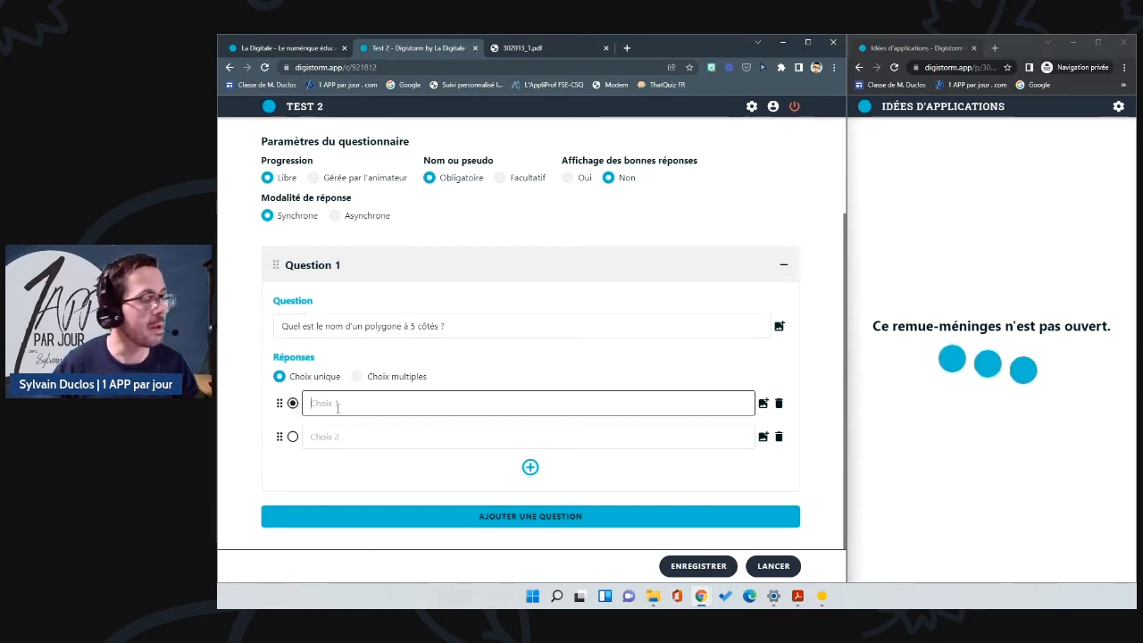
{"action": "type", "text": "Pentagone"}
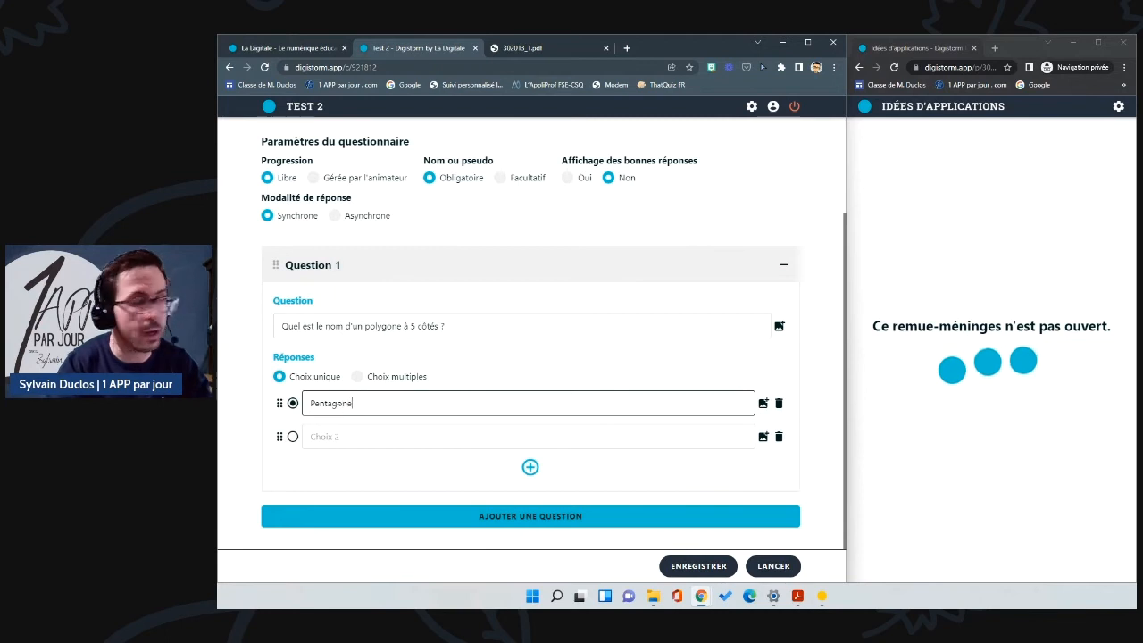
{"action": "left_click", "coordinate": [340, 441]}
{"action": "type", "text": "Hea"}
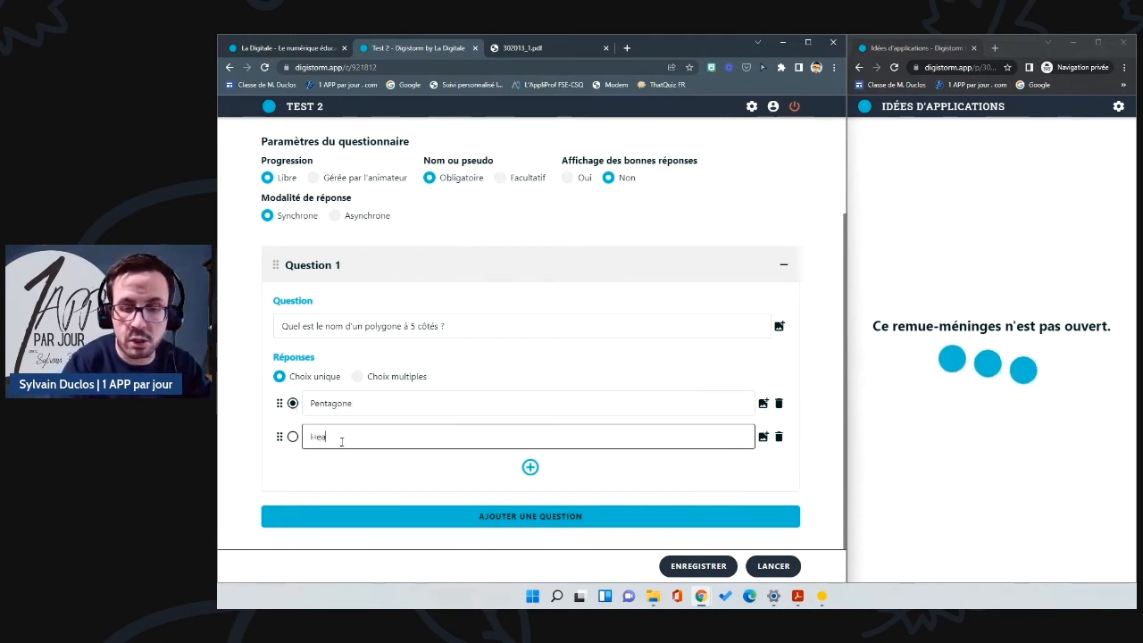
{"action": "type", "text": "xagone"}
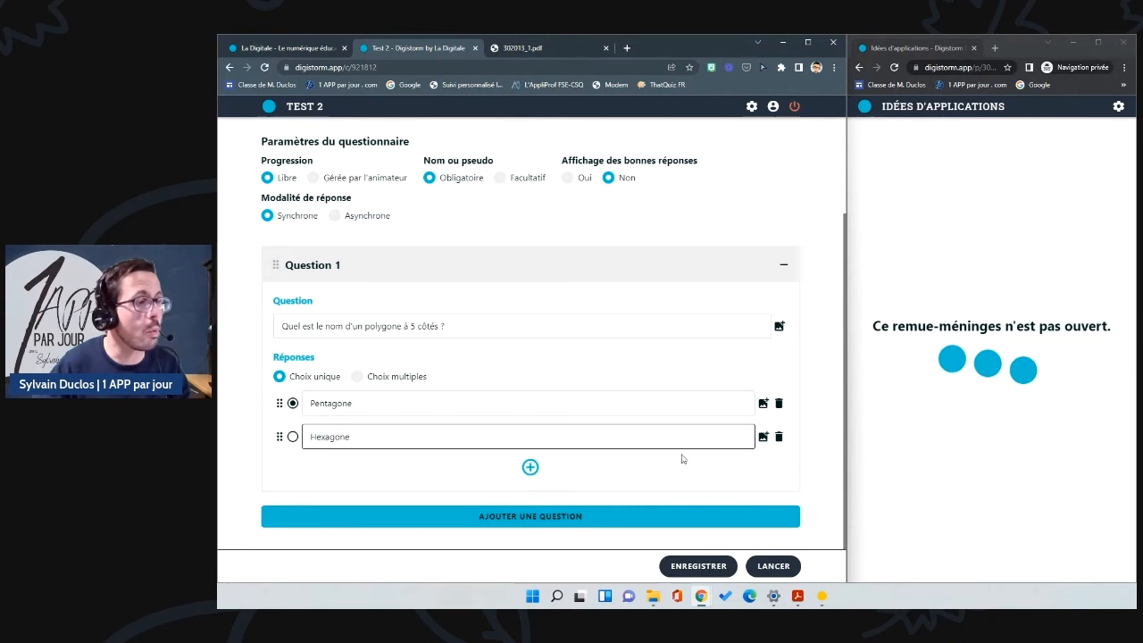
{"action": "left_click", "coordinate": [529, 468]}
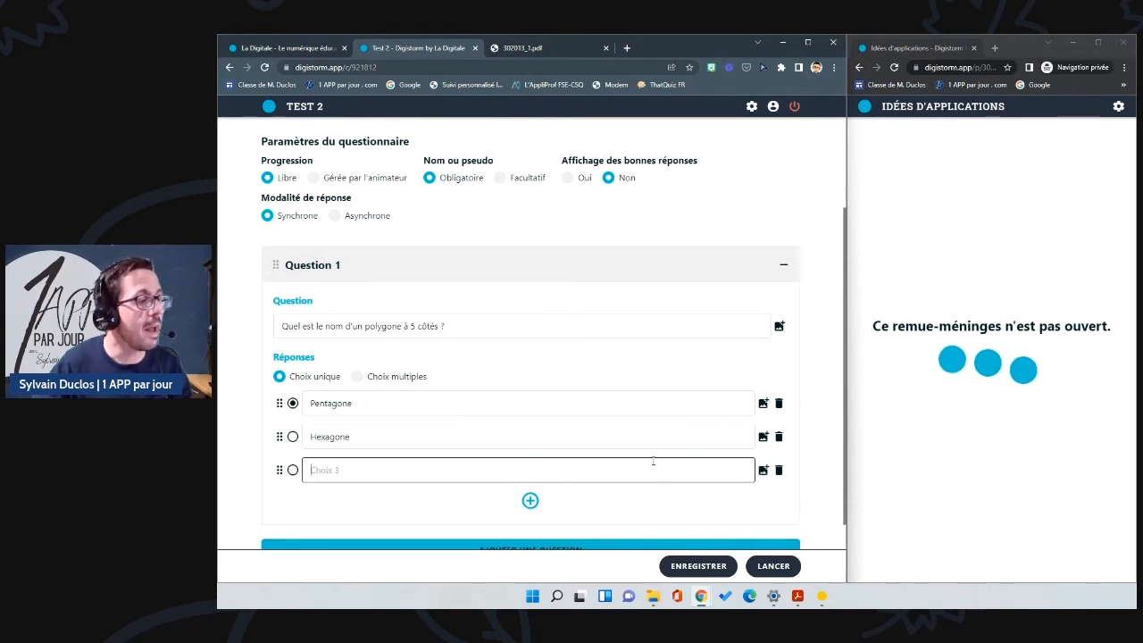
{"action": "left_click", "coordinate": [762, 470]}
- Attach the face logo image to the third answer and label it 'Ma face'
{"action": "left_click", "coordinate": [640, 218]}
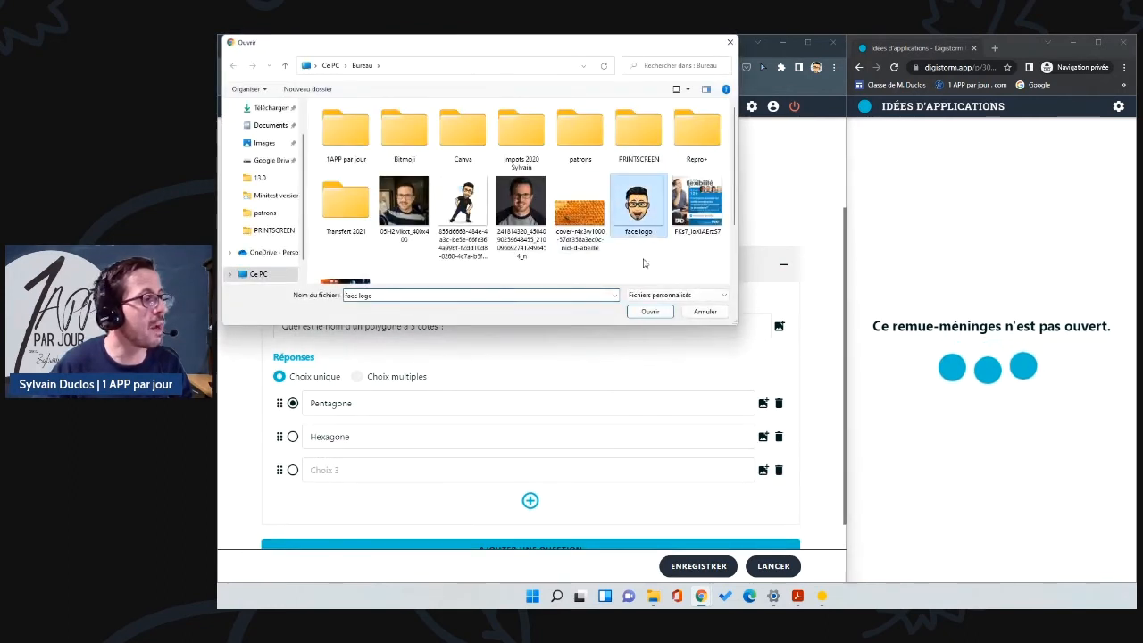
{"action": "left_click", "coordinate": [652, 311]}
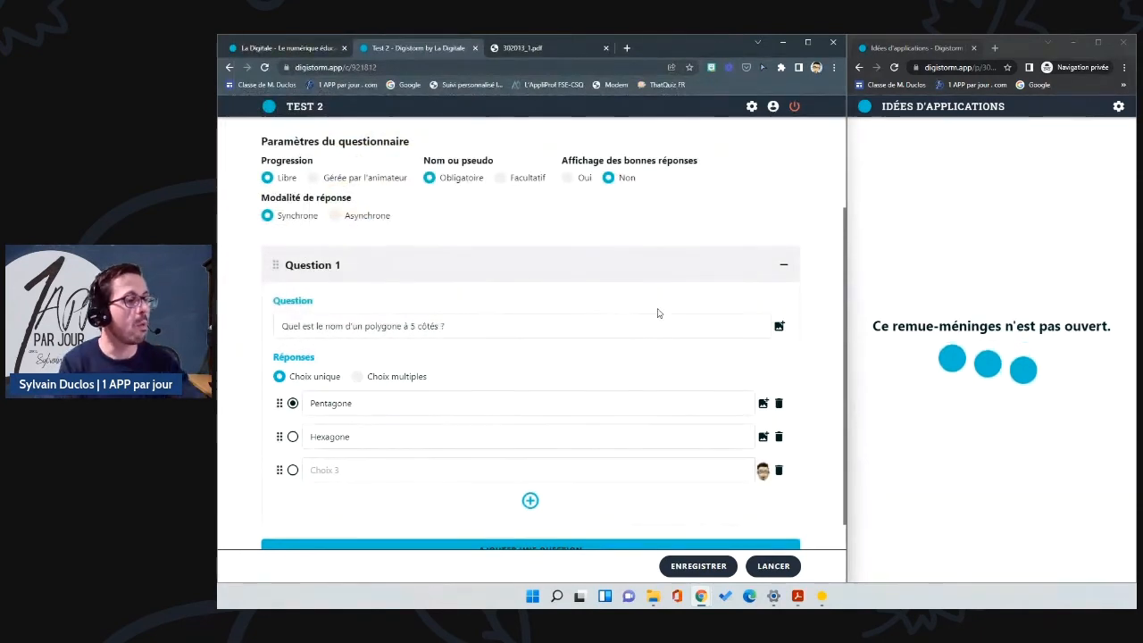
{"action": "left_click", "coordinate": [419, 464]}
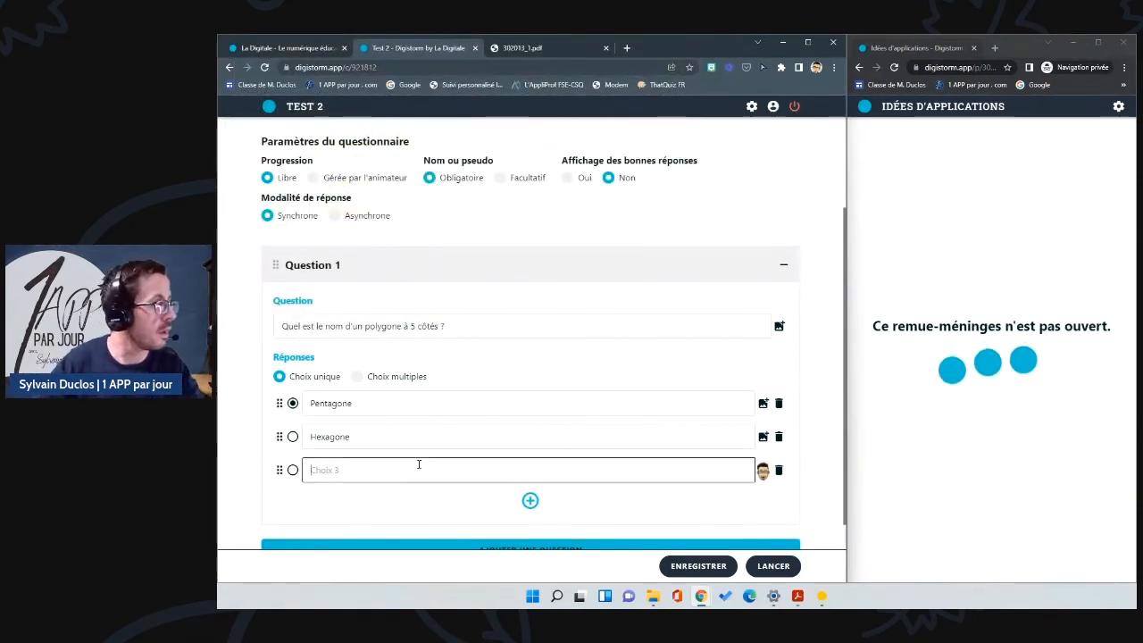
{"action": "type", "text": "Ma face"}
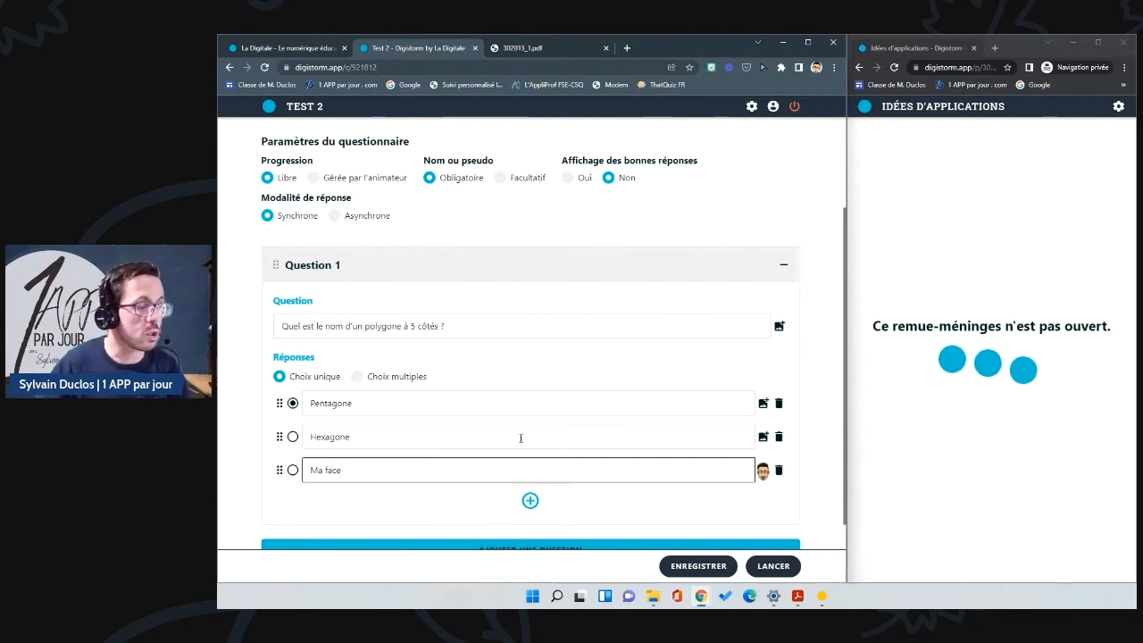
{"action": "scroll", "coordinate": [531, 486], "scroll_direction": "down", "scroll_amount": 1}
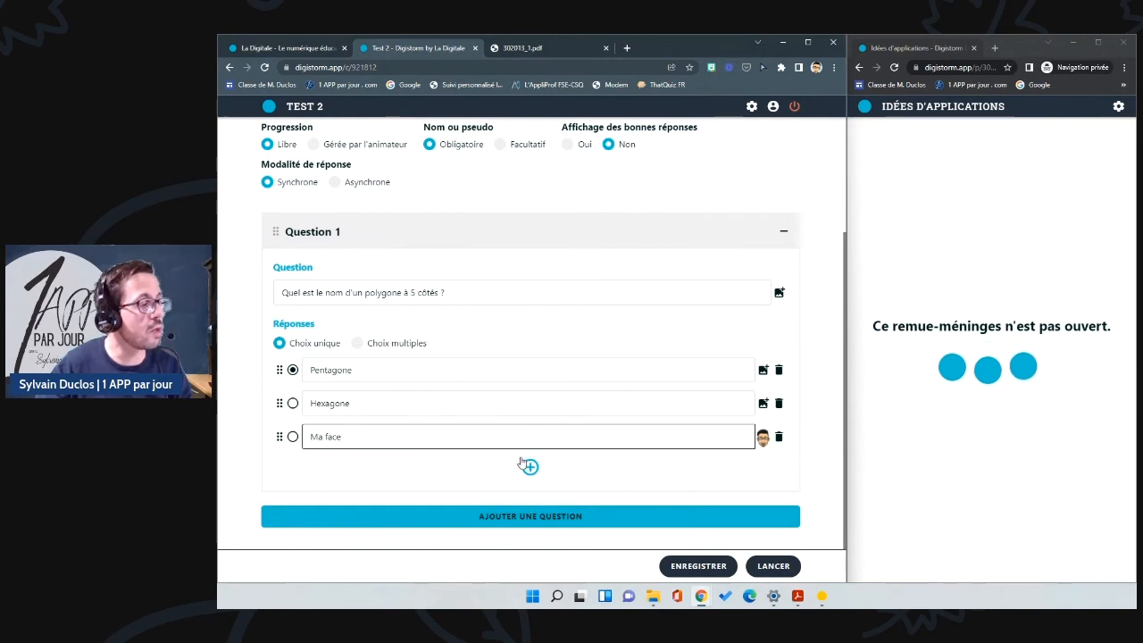
- Add a multiple-answer Question 2 asking 'Quelles lettres sont des voyelles?'
{"action": "left_click", "coordinate": [534, 516]}
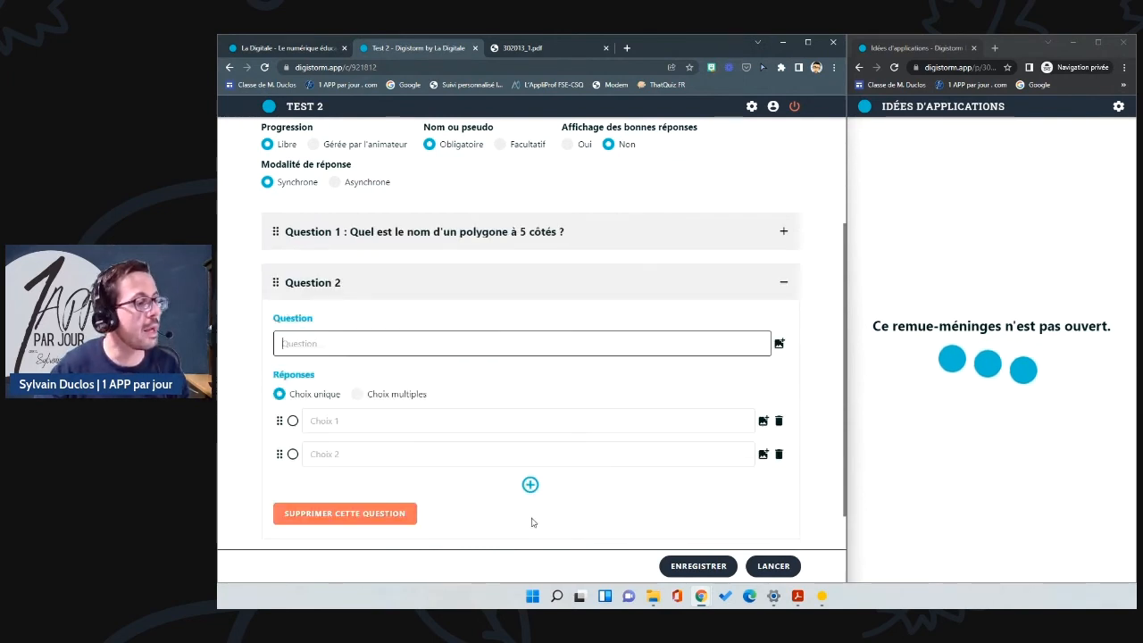
{"action": "left_click", "coordinate": [358, 346]}
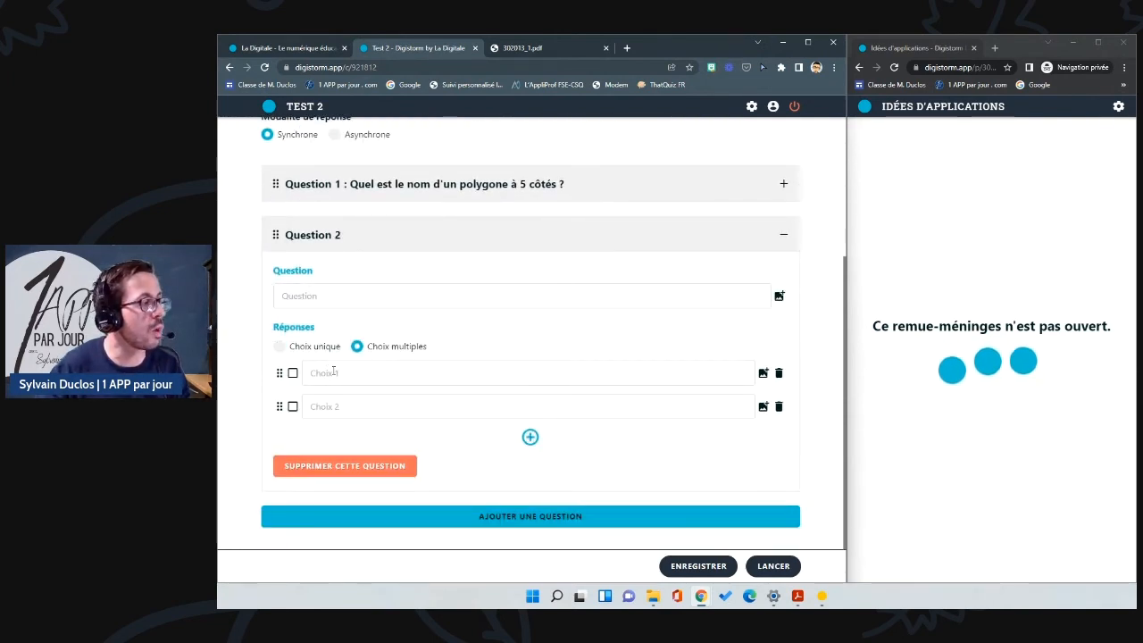
{"action": "left_click", "coordinate": [328, 297]}
{"action": "type", "text": "Quell"}
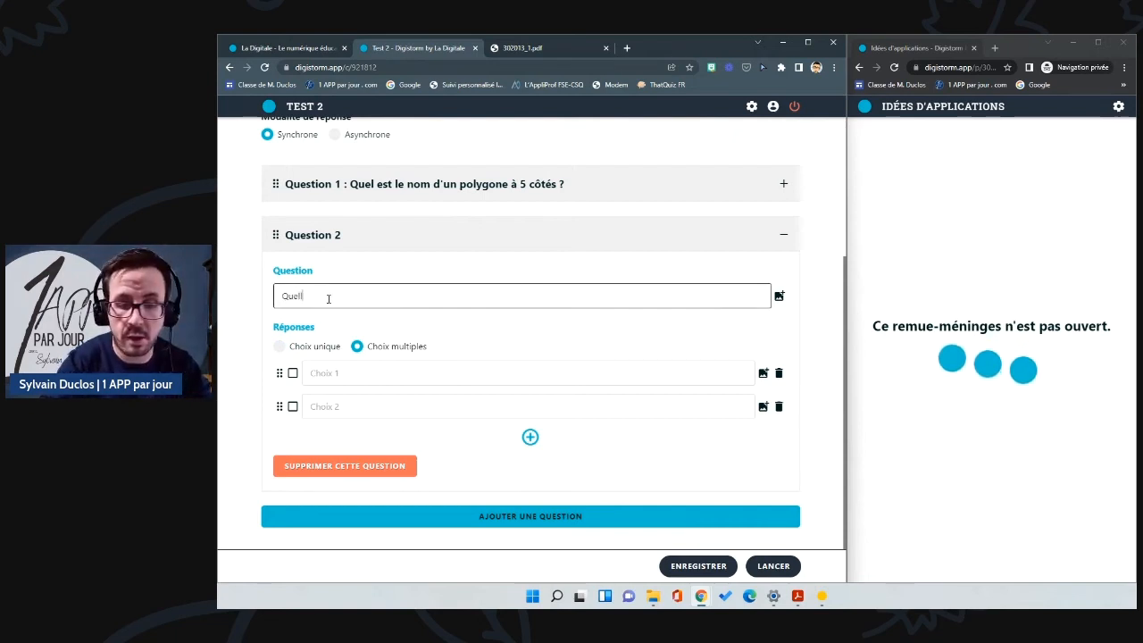
{"action": "type", "text": "es lettres sont des voyelles?"}
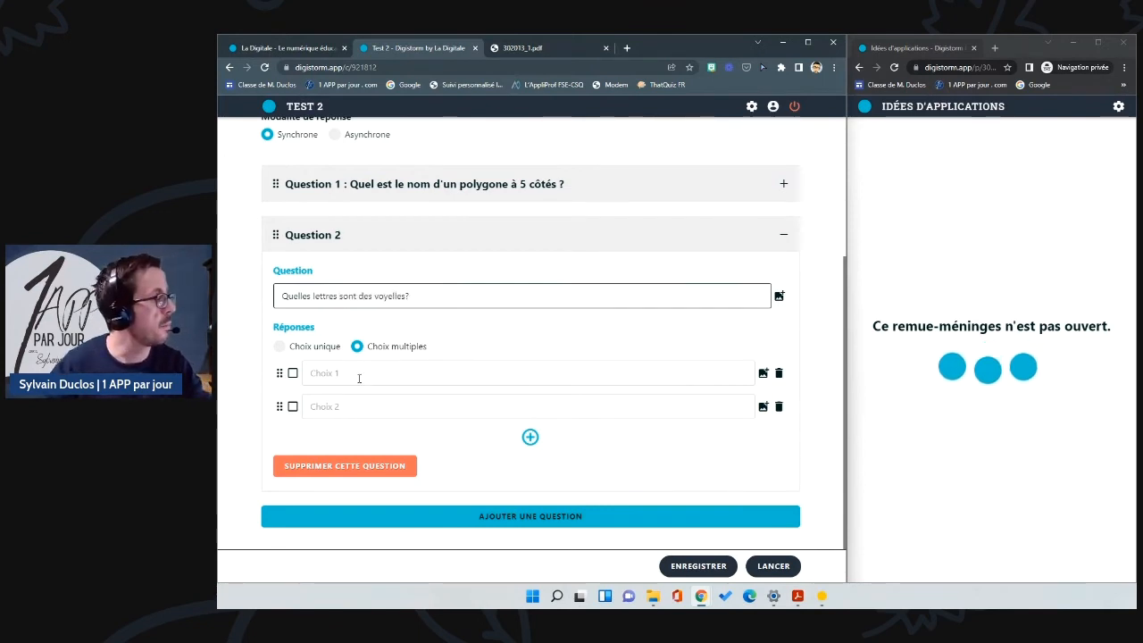
- Enter answers A, C, B, E and mark A and E as correct
{"action": "left_click", "coordinate": [359, 379]}
{"action": "type", "text": "A"}
{"action": "left_click", "coordinate": [349, 405]}
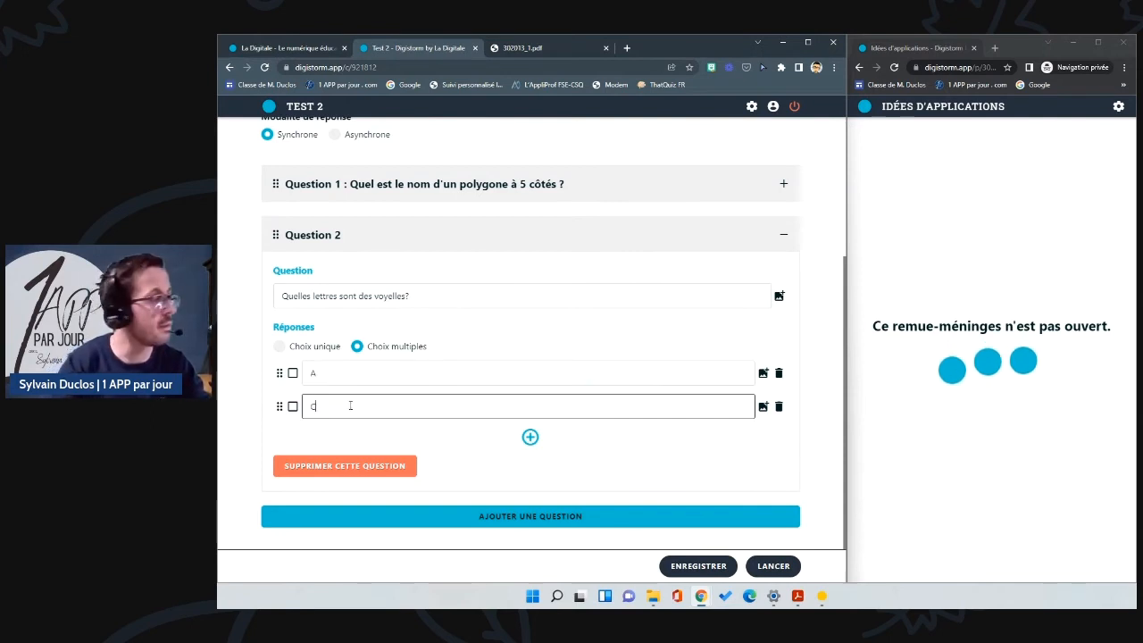
{"action": "left_click", "coordinate": [529, 437]}
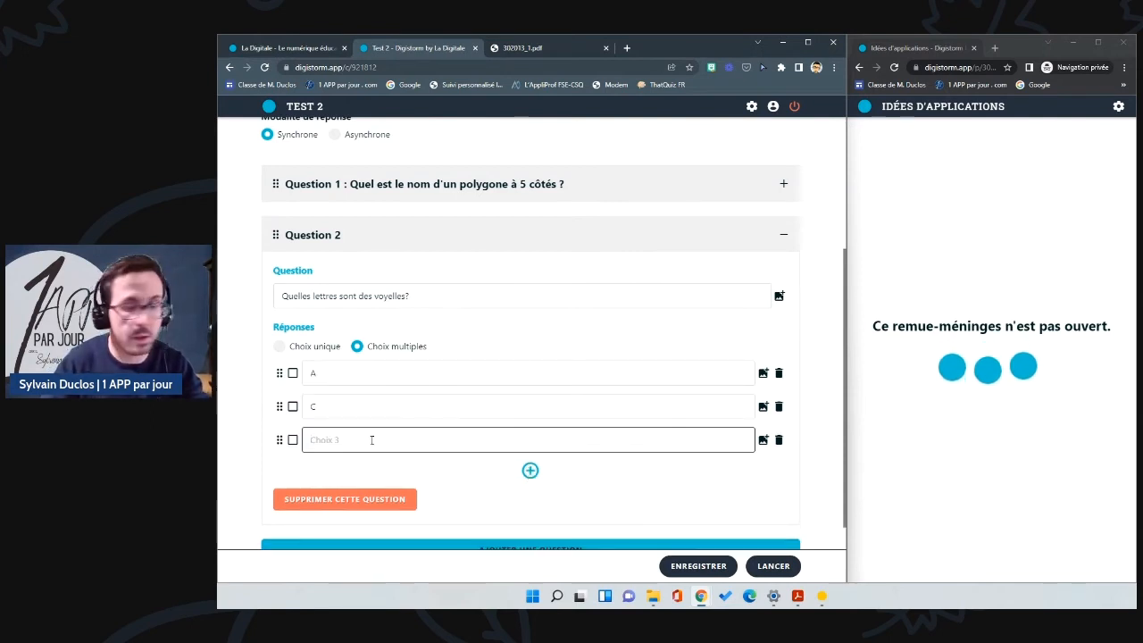
{"action": "left_click", "coordinate": [530, 470]}
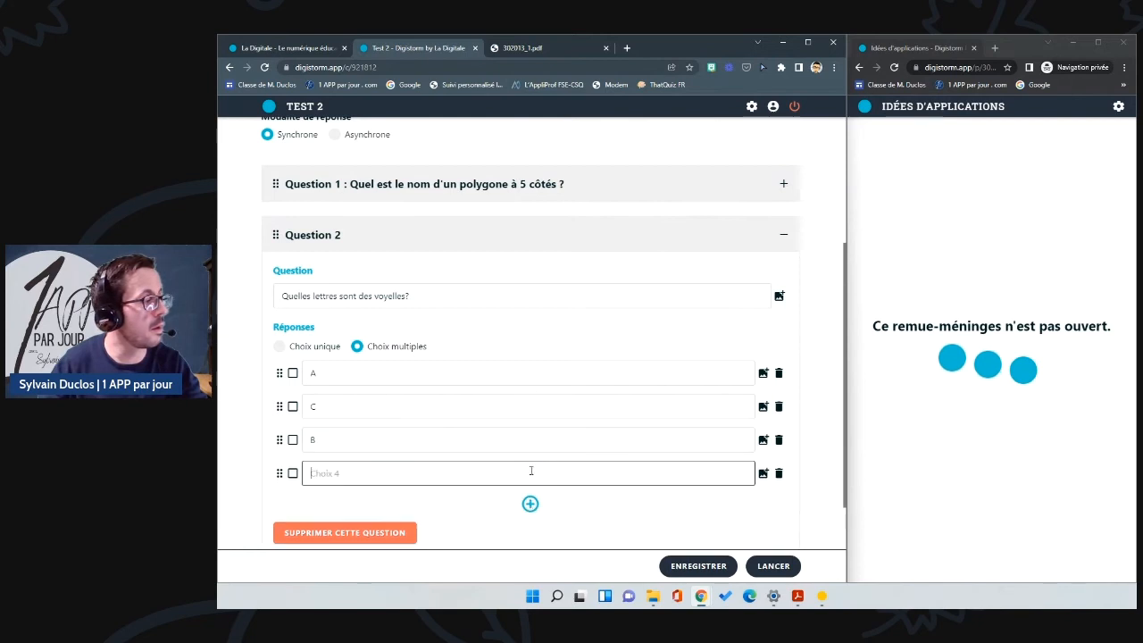
{"action": "left_click", "coordinate": [292, 373]}
{"action": "left_click", "coordinate": [293, 474]}
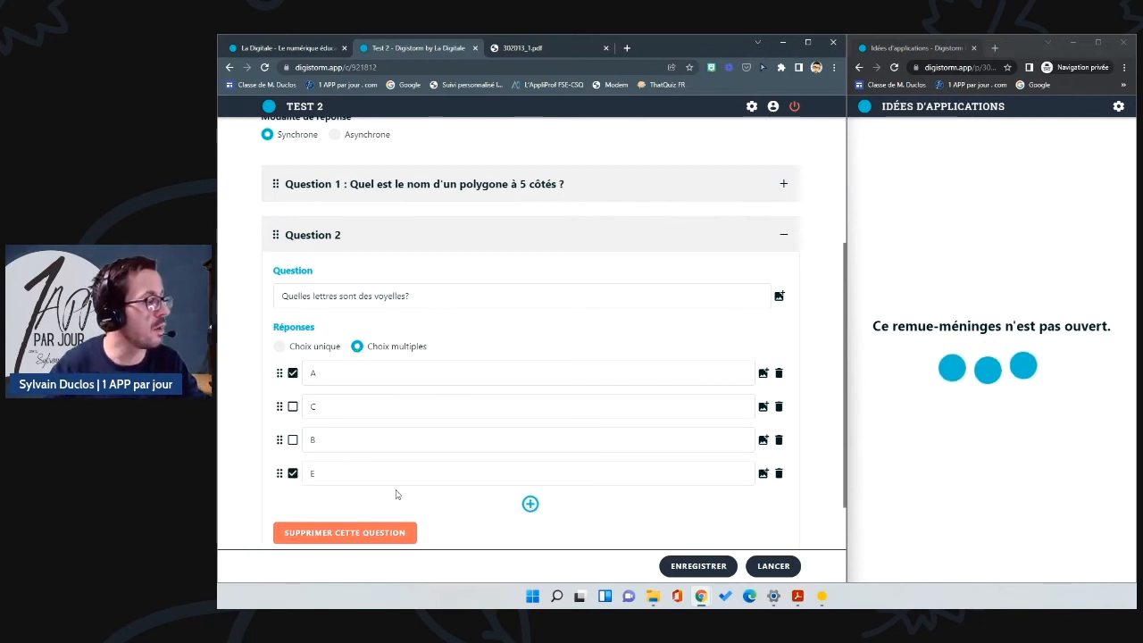
{"action": "scroll", "coordinate": [446, 482], "scroll_direction": "down", "scroll_amount": 1}
{"action": "scroll", "coordinate": [474, 474], "scroll_direction": "up", "scroll_amount": 3}
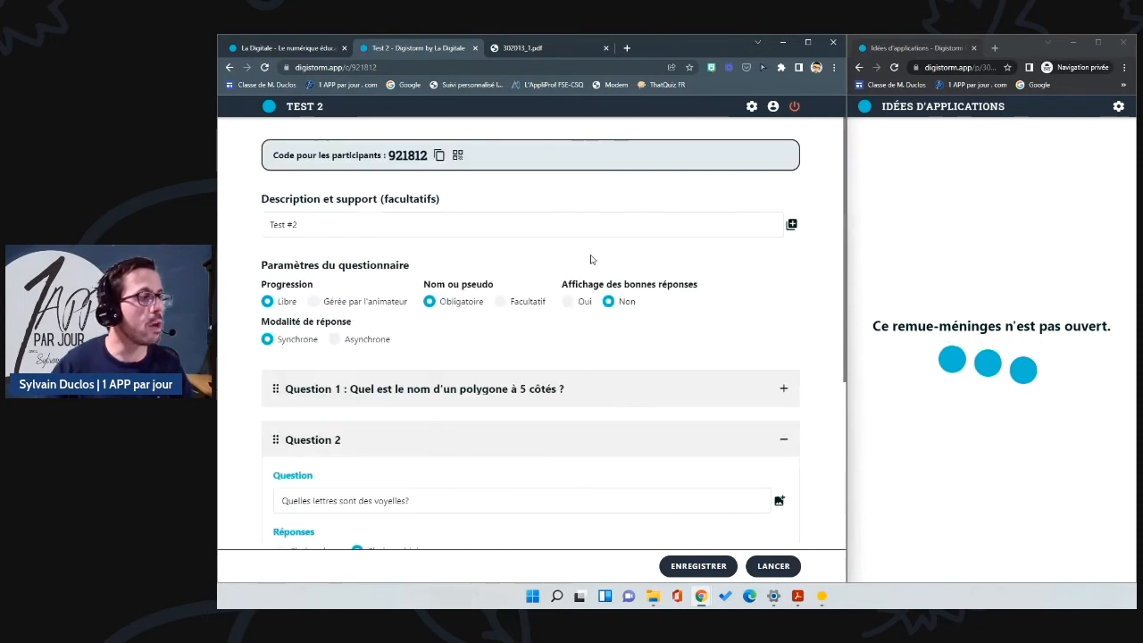
{"action": "scroll", "coordinate": [657, 380], "scroll_direction": "down", "scroll_amount": 4}
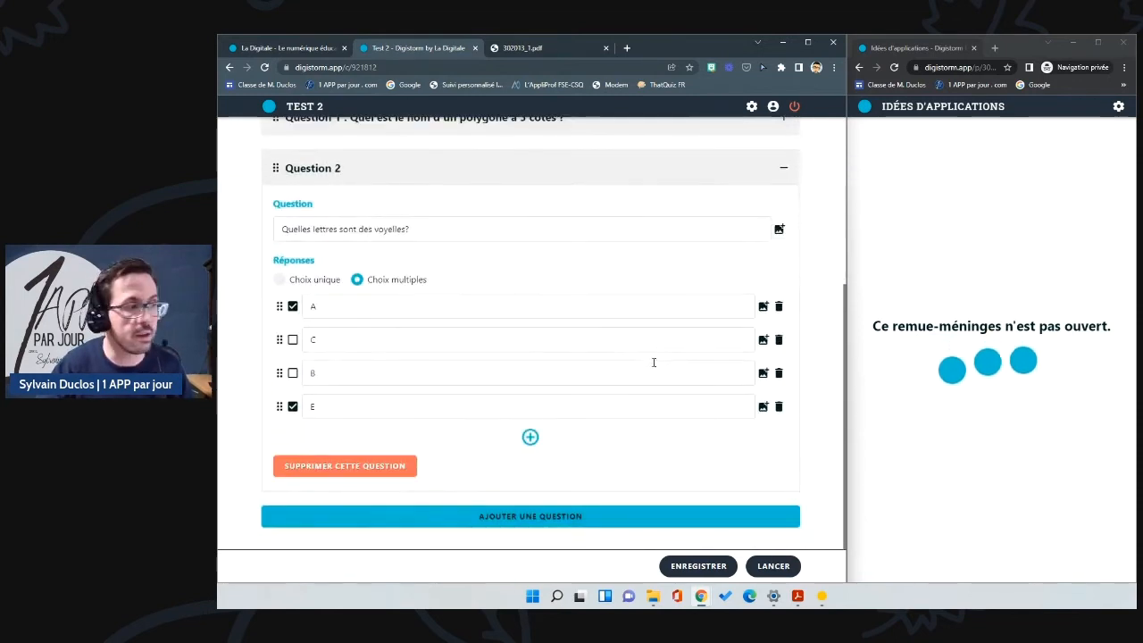
- Save the Test 2 quiz and launch it for participants
{"action": "left_click", "coordinate": [701, 569]}
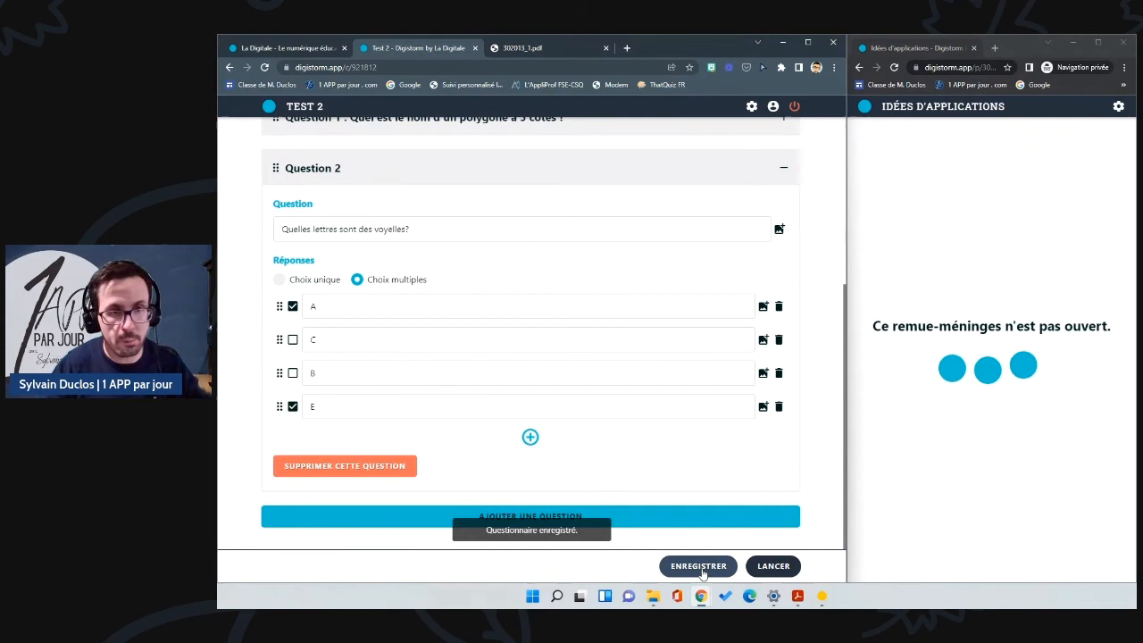
{"action": "left_click", "coordinate": [773, 565]}
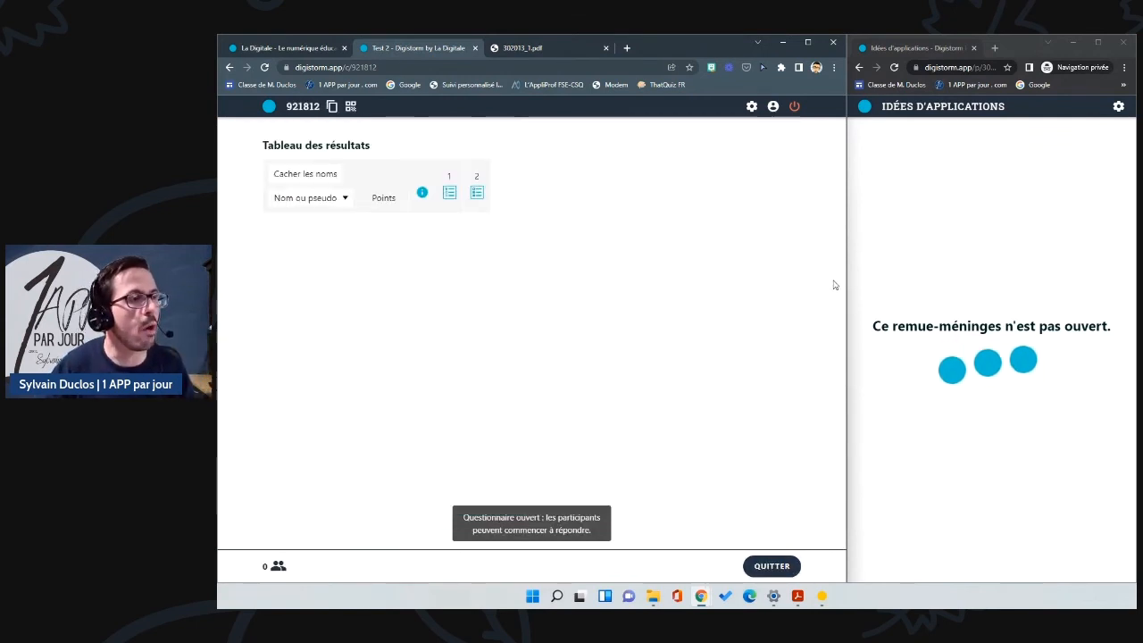
{"action": "left_click_drag", "start_coordinate": [848, 281], "coordinate": [669, 282]}
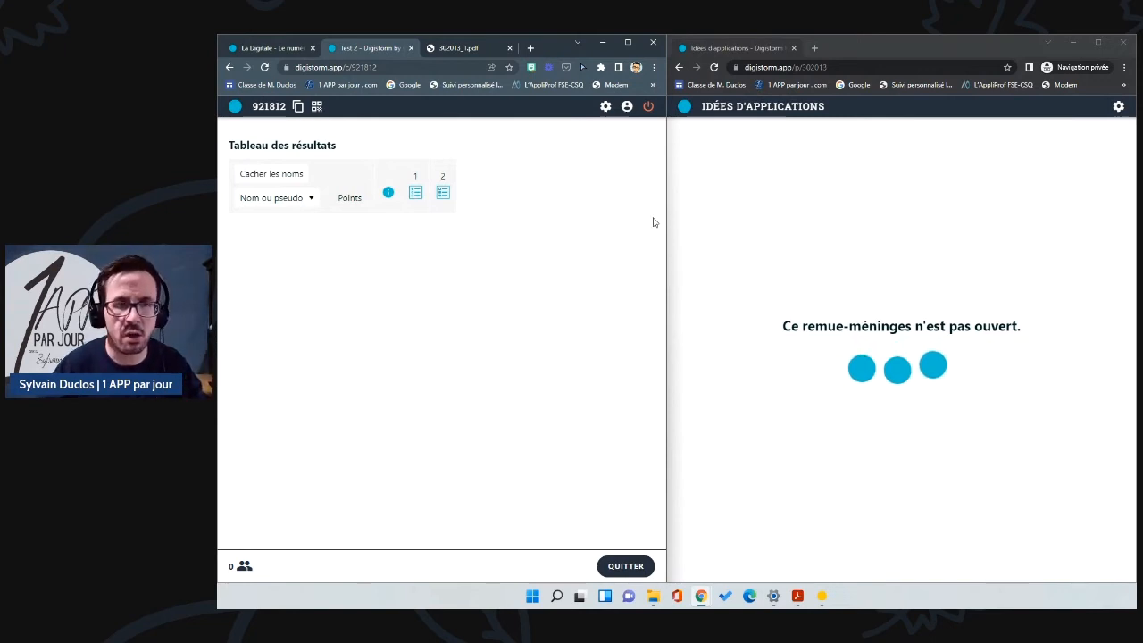
- Open the Test 2 quiz link as a participant in the second browser window
{"action": "left_click", "coordinate": [298, 105]}
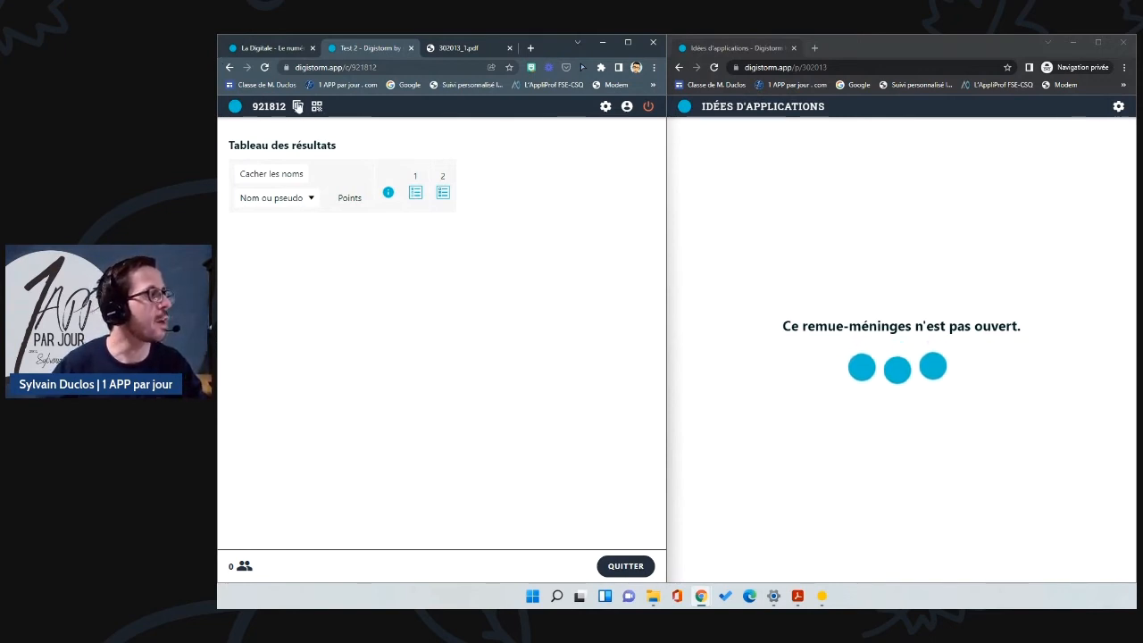
{"action": "left_click", "coordinate": [864, 65]}
{"action": "type", "text": "https://digistorm.app/p/921812"}
{"action": "key", "text": "Return"}
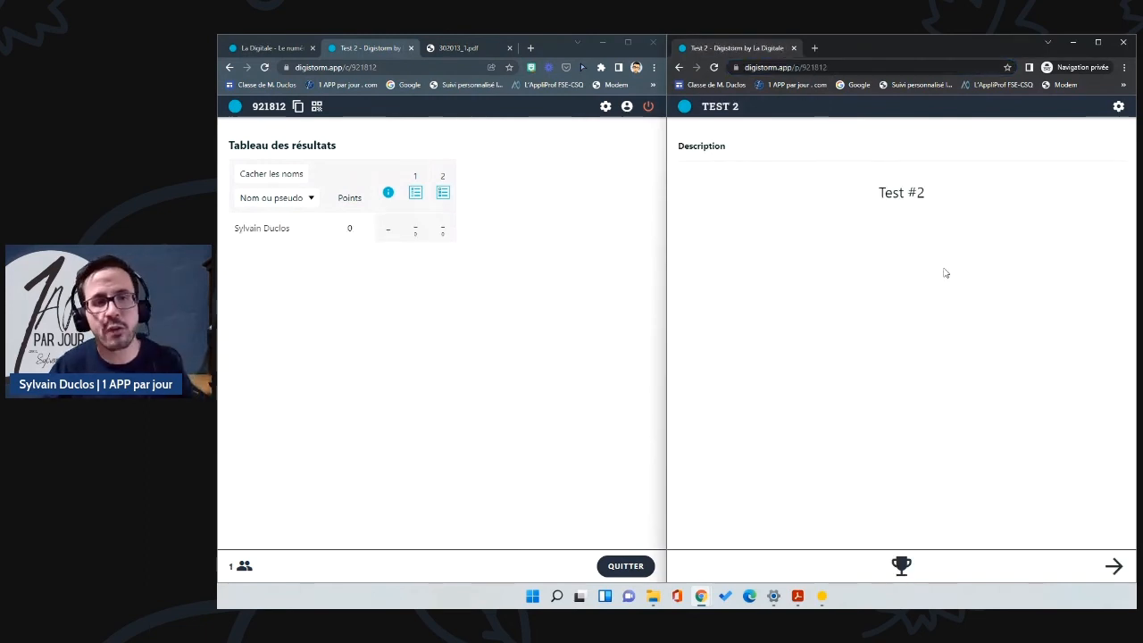
- Check the participant settings and score, then advance to Question 1 of 2
{"action": "left_click", "coordinate": [1117, 105]}
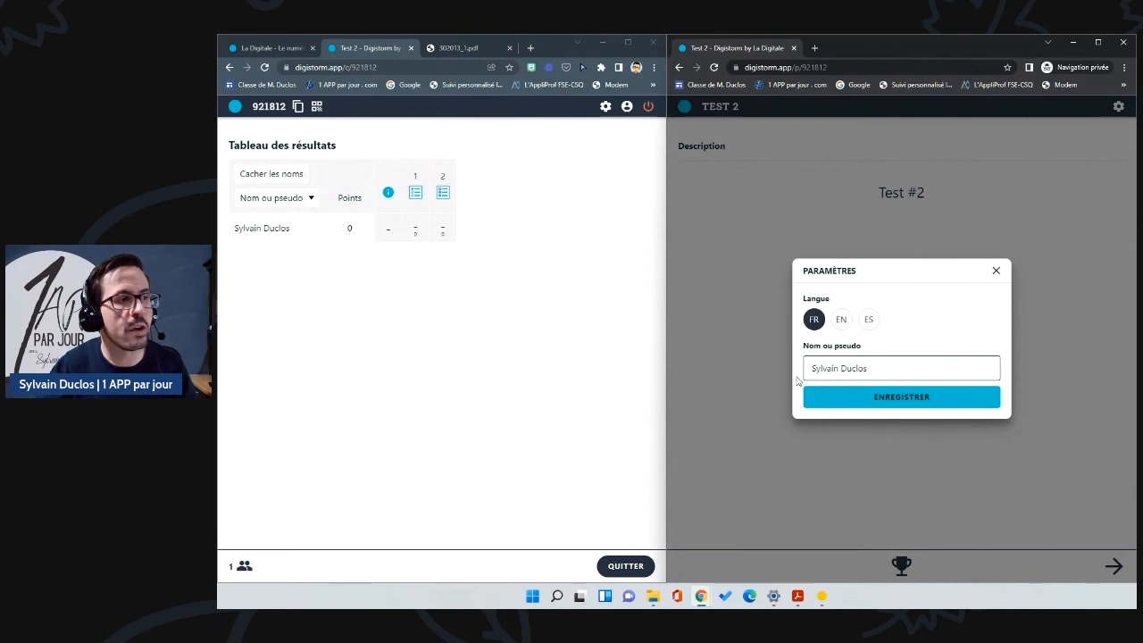
{"action": "left_click", "coordinate": [995, 271]}
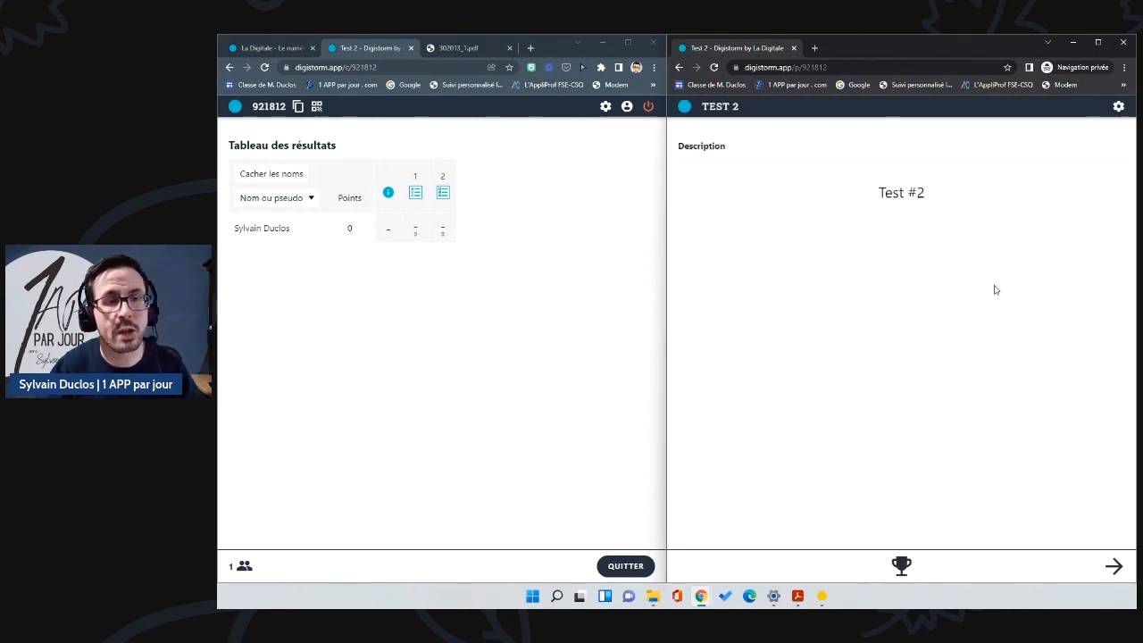
{"action": "left_click", "coordinate": [901, 566]}
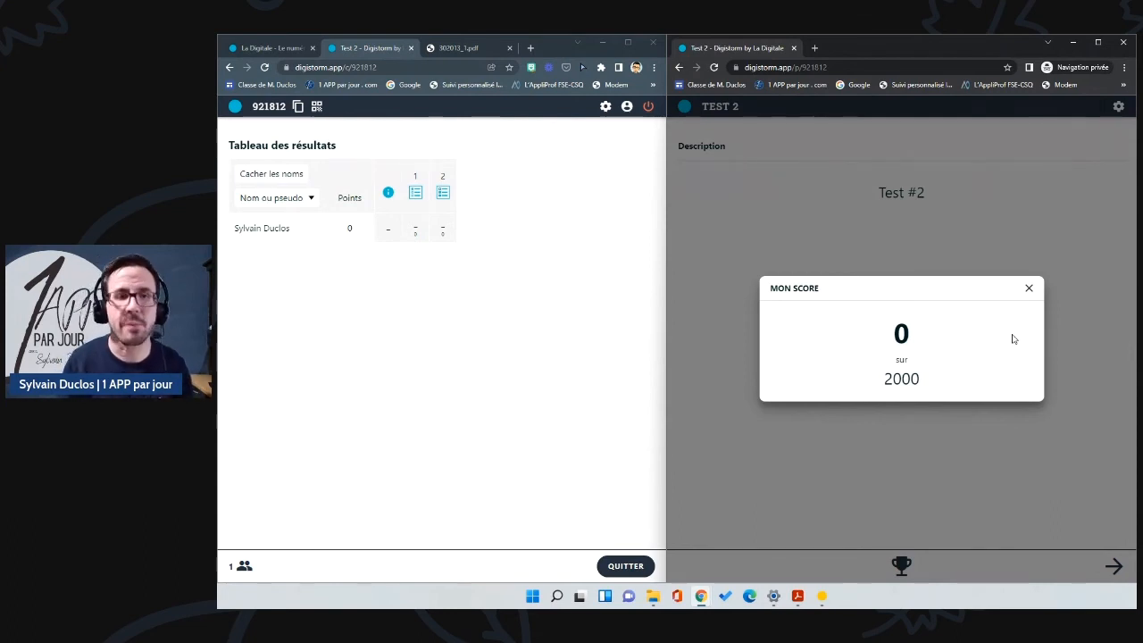
{"action": "left_click", "coordinate": [1028, 288]}
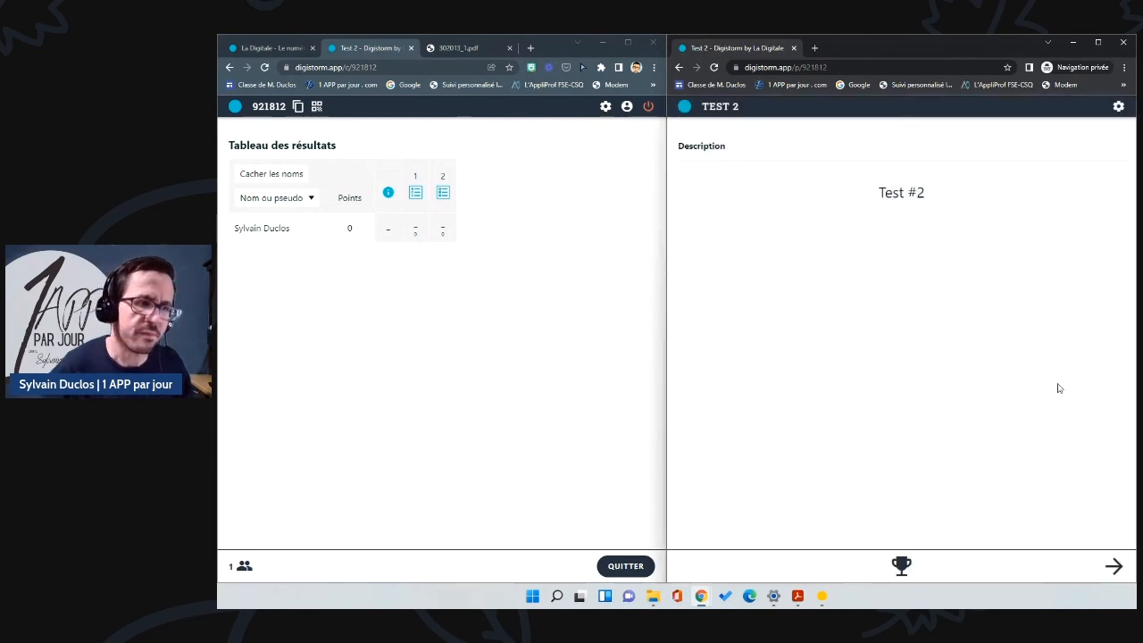
{"action": "left_click", "coordinate": [1113, 566]}
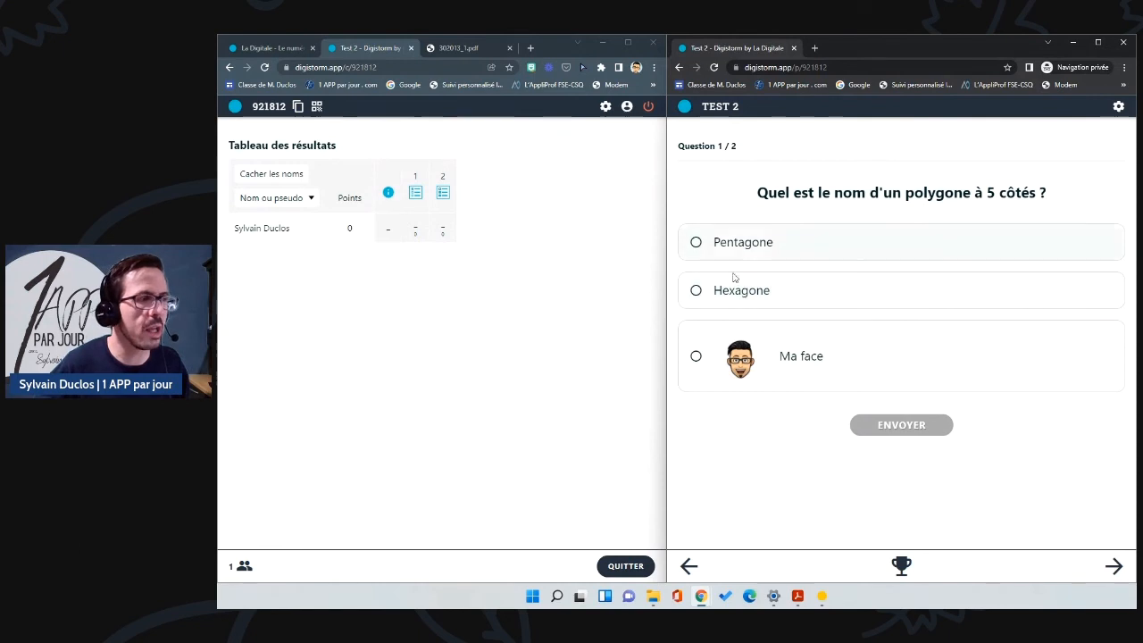
- Submit 'Ma face' as the answer to question 1, then hide and reshow participant names
{"action": "left_click", "coordinate": [696, 357]}
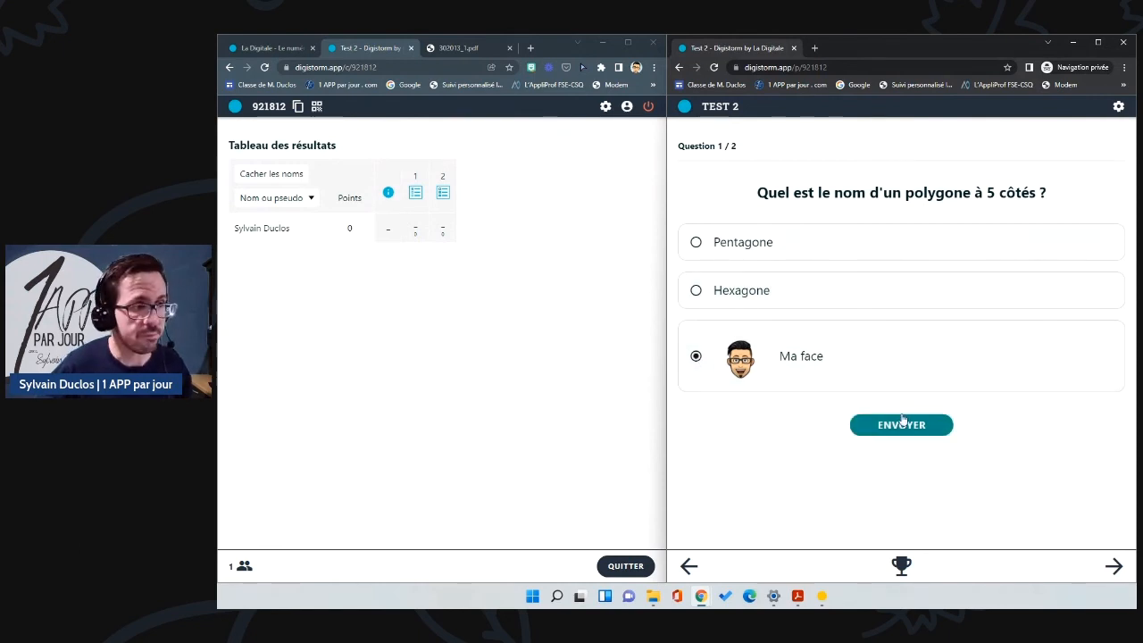
{"action": "left_click", "coordinate": [904, 424]}
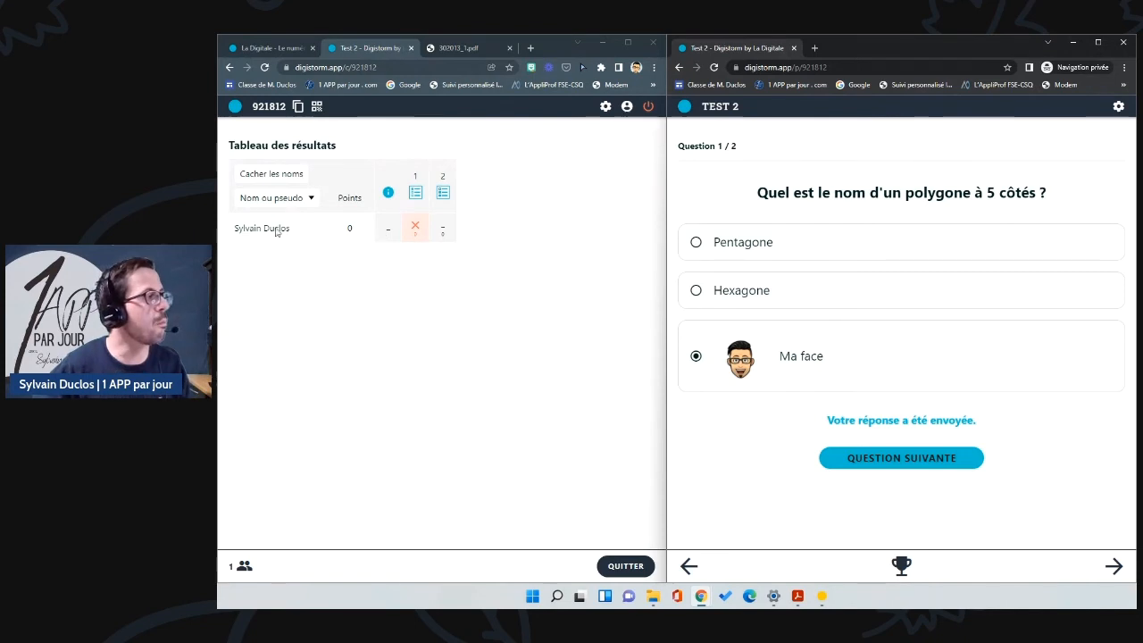
{"action": "left_click", "coordinate": [272, 176]}
{"action": "left_click", "coordinate": [272, 176]}
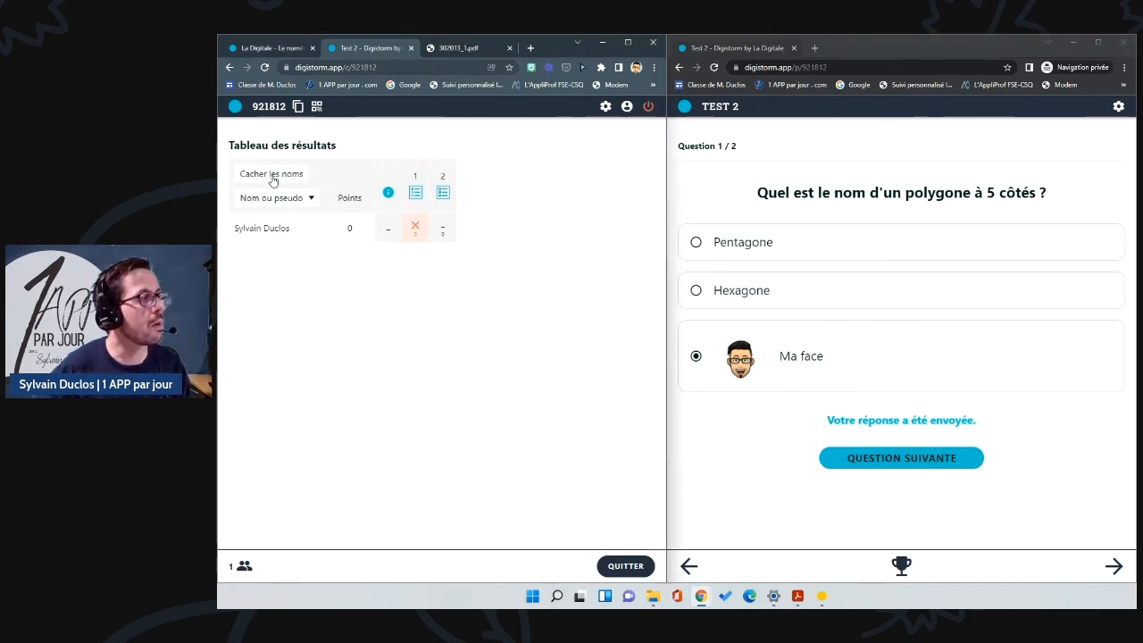
- Sort the results ranking by Score, then Progression, then back to Nom ou pseudo
{"action": "left_click", "coordinate": [285, 201]}
{"action": "left_click", "coordinate": [268, 227]}
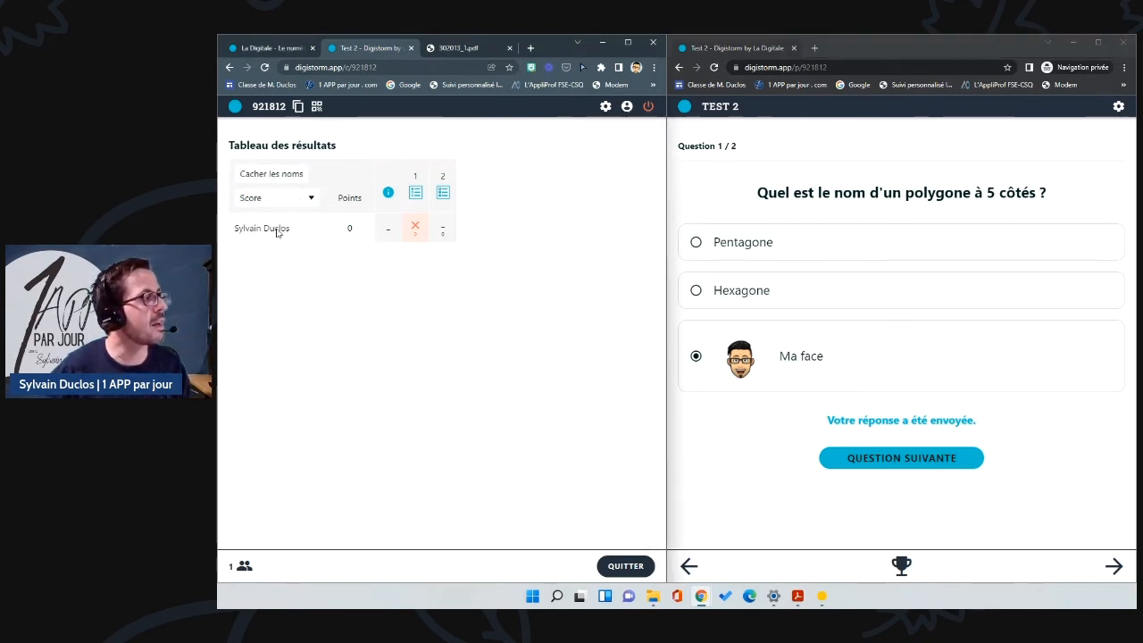
{"action": "left_click", "coordinate": [295, 201]}
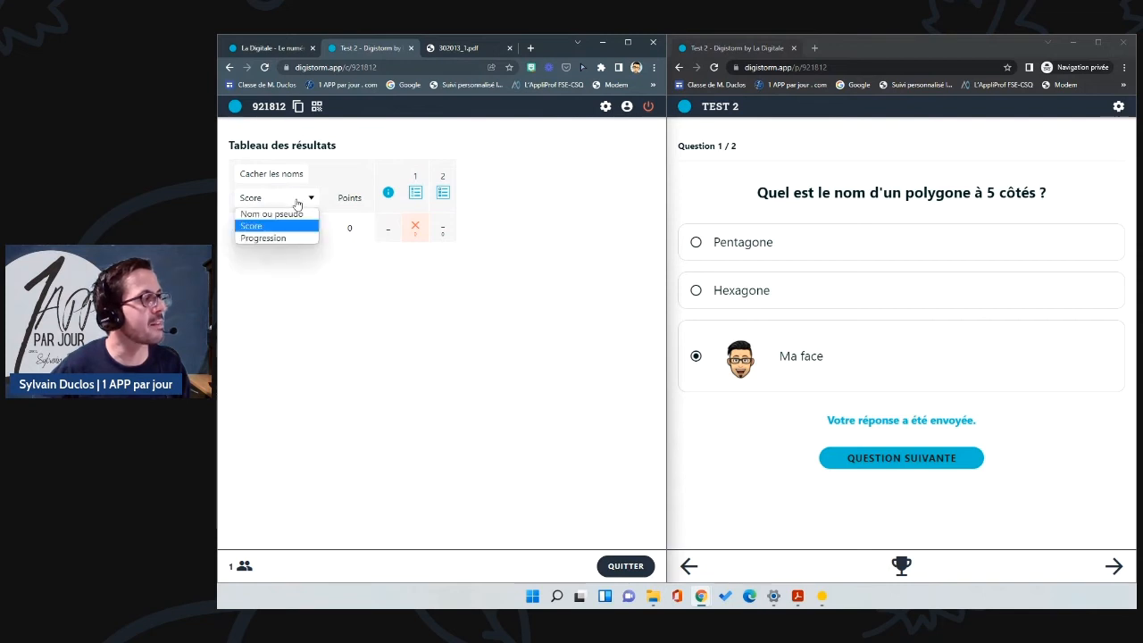
{"action": "left_click", "coordinate": [288, 238]}
{"action": "left_click", "coordinate": [287, 205]}
{"action": "left_click", "coordinate": [282, 216]}
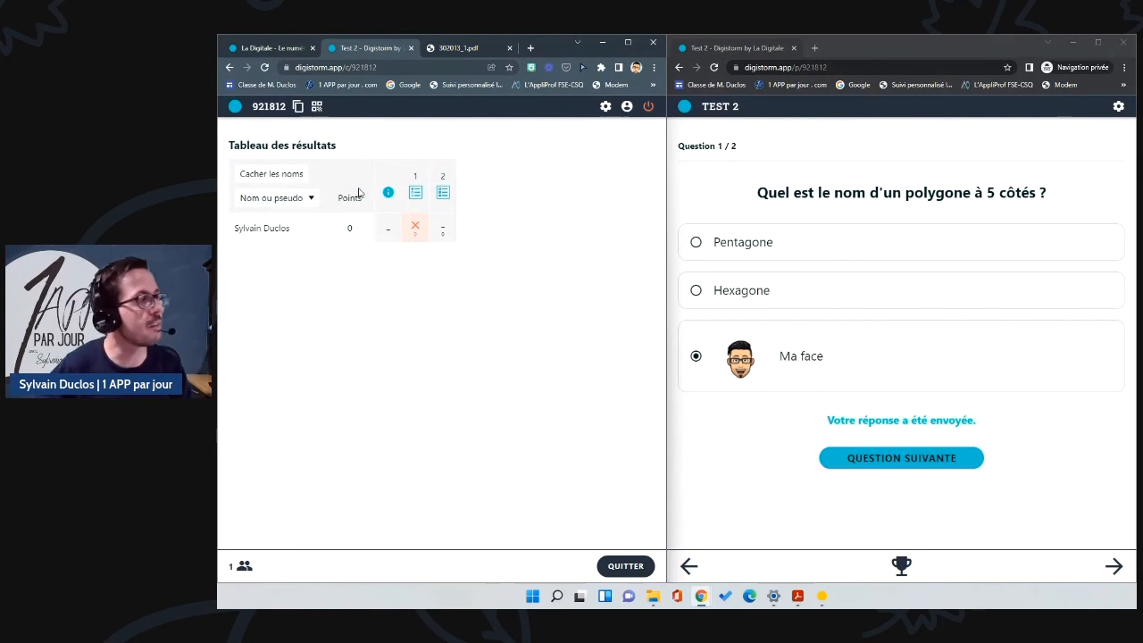
- Inspect question 1's details, toggling its correct answer, then glance at question 2 and close
{"action": "left_click", "coordinate": [416, 193]}
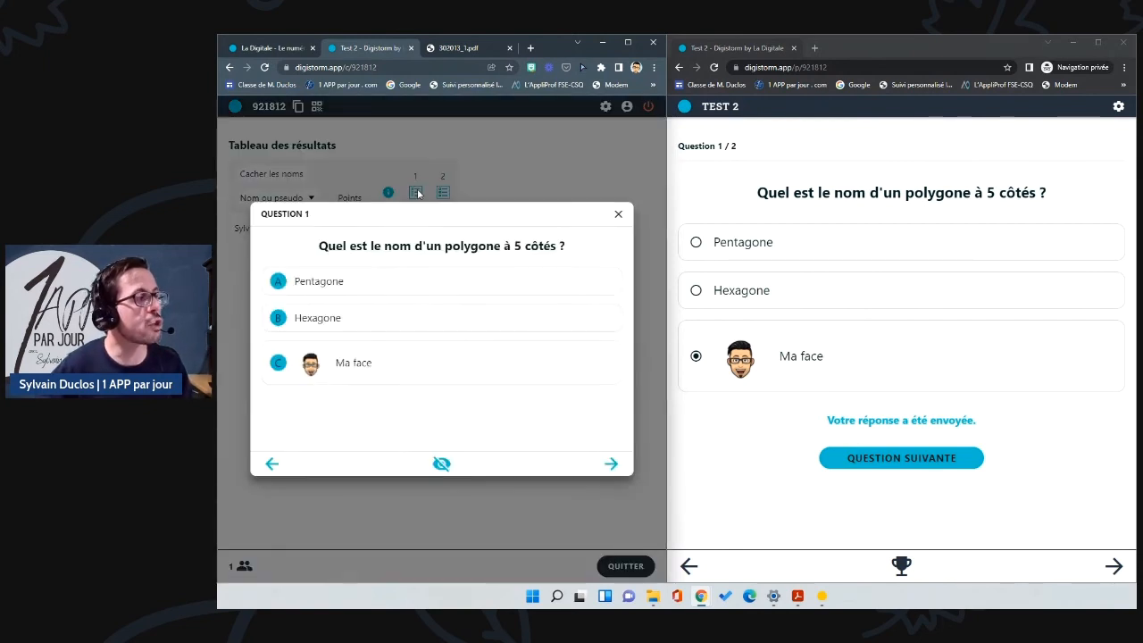
{"action": "left_click", "coordinate": [440, 469]}
{"action": "left_click", "coordinate": [440, 469]}
{"action": "left_click", "coordinate": [440, 466]}
{"action": "left_click", "coordinate": [440, 466]}
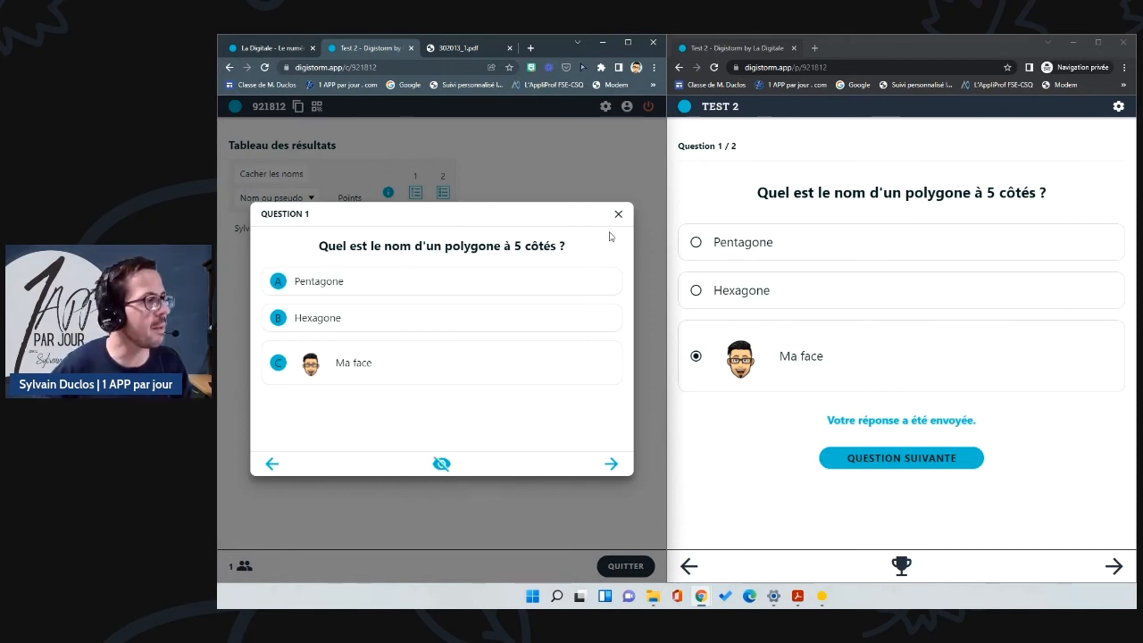
{"action": "left_click", "coordinate": [612, 464]}
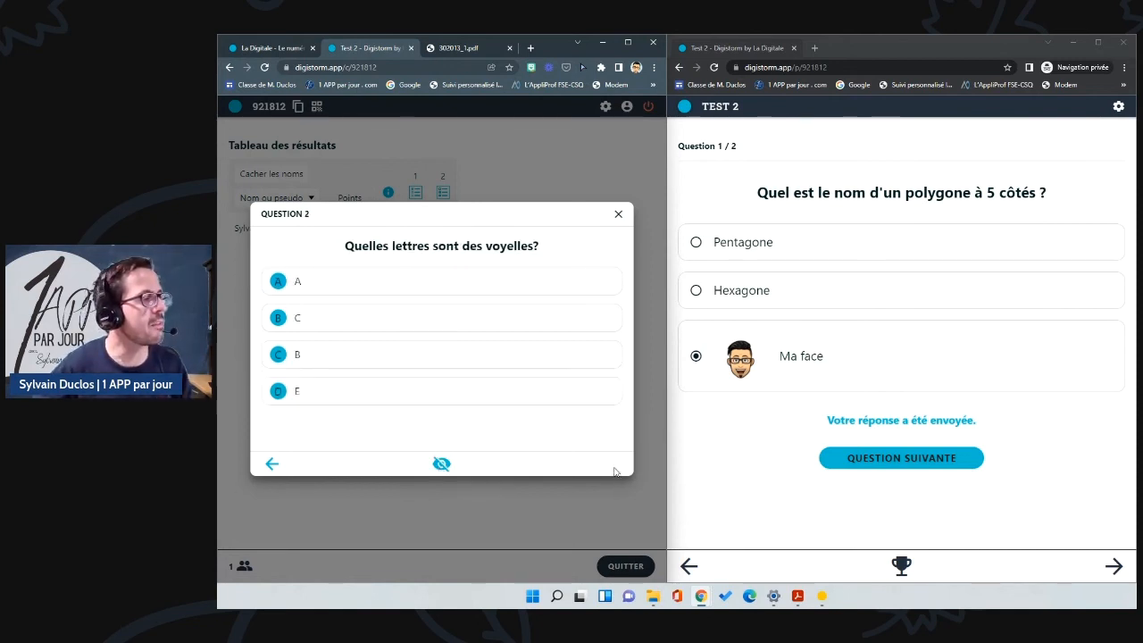
{"action": "left_click", "coordinate": [617, 214]}
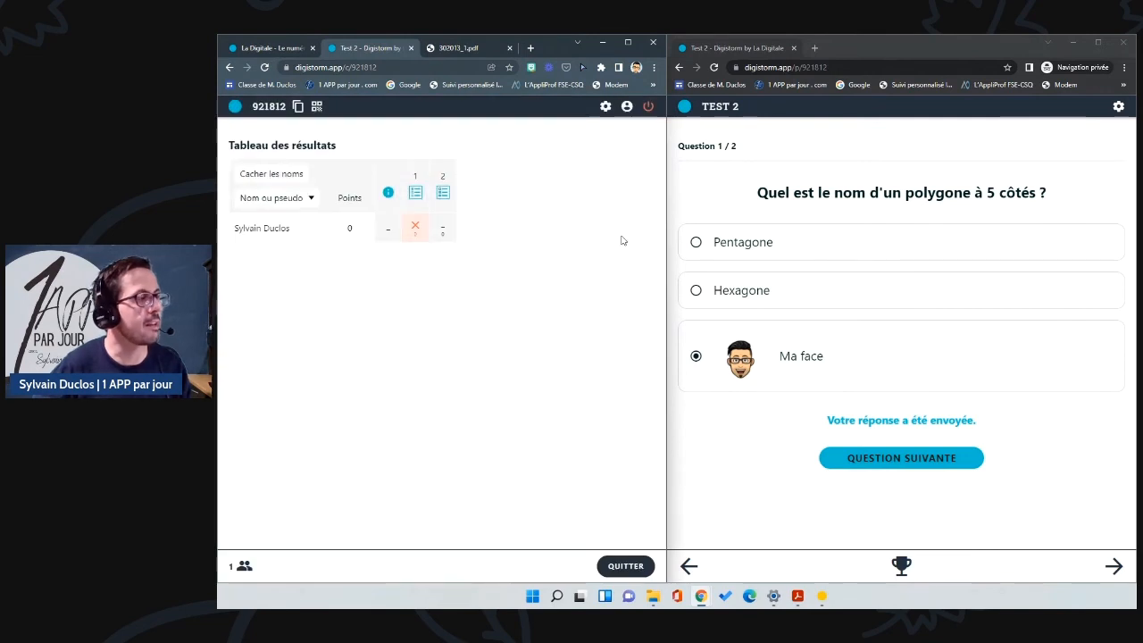
- Answer question 2 with A and E for 1000 points, then show the participants list
{"action": "left_click", "coordinate": [968, 463]}
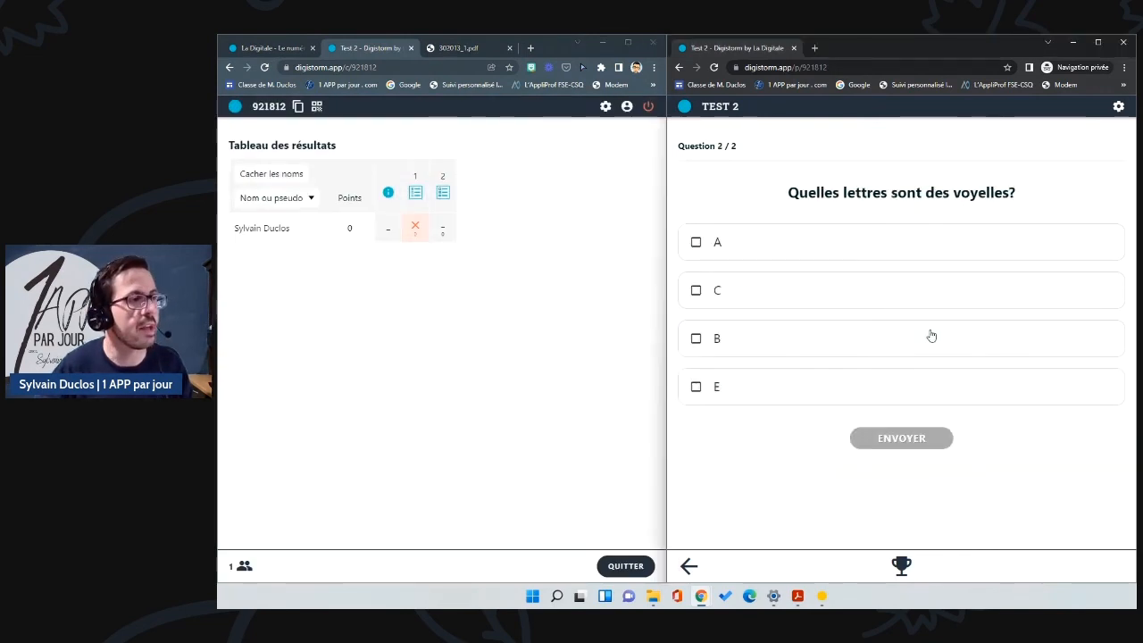
{"action": "left_click", "coordinate": [696, 243]}
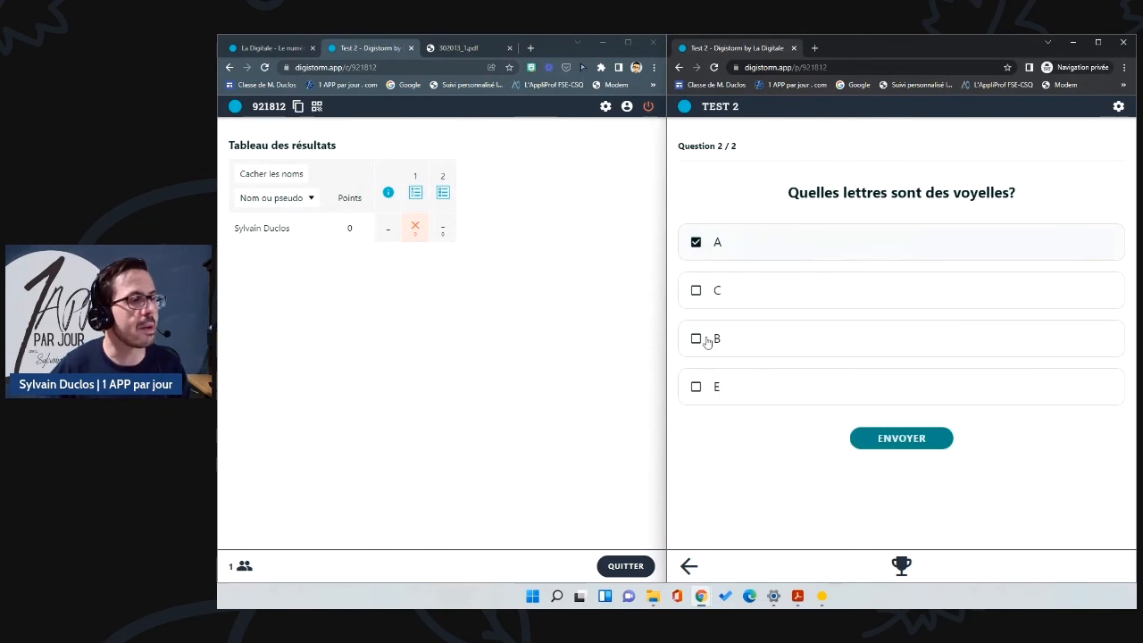
{"action": "left_click", "coordinate": [696, 387]}
{"action": "left_click", "coordinate": [892, 438]}
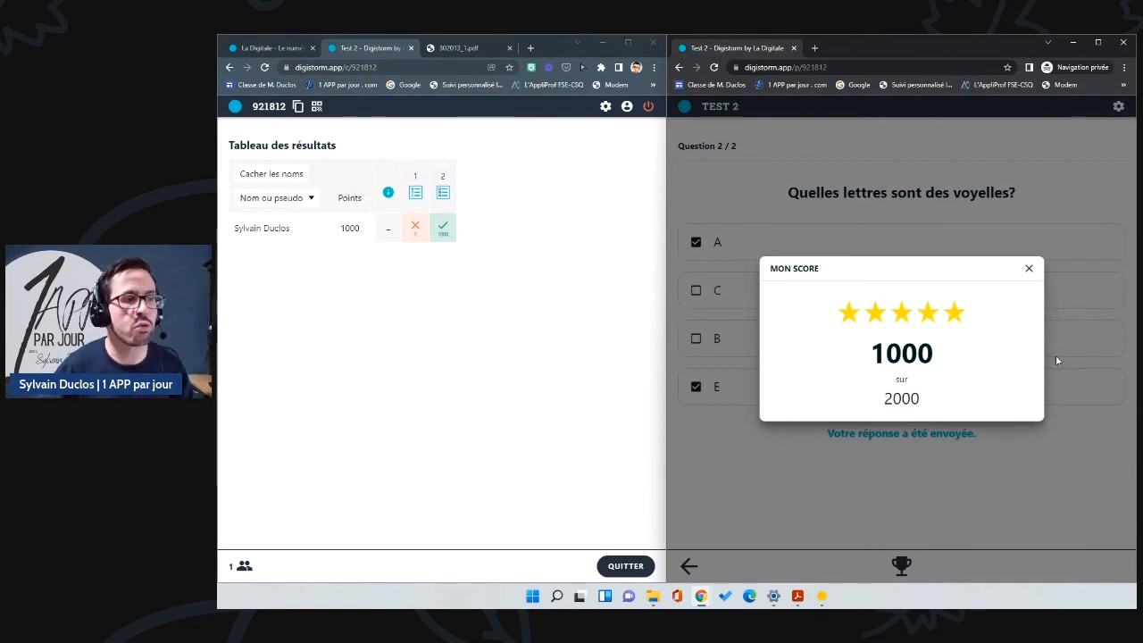
{"action": "left_click", "coordinate": [1029, 268]}
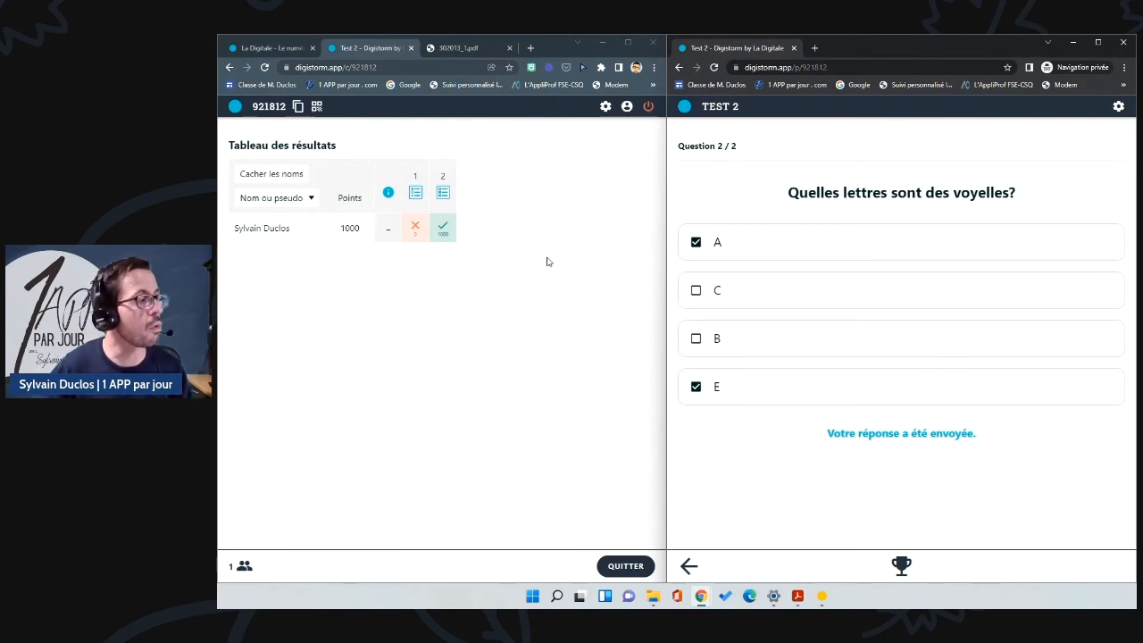
{"action": "left_click", "coordinate": [244, 566]}
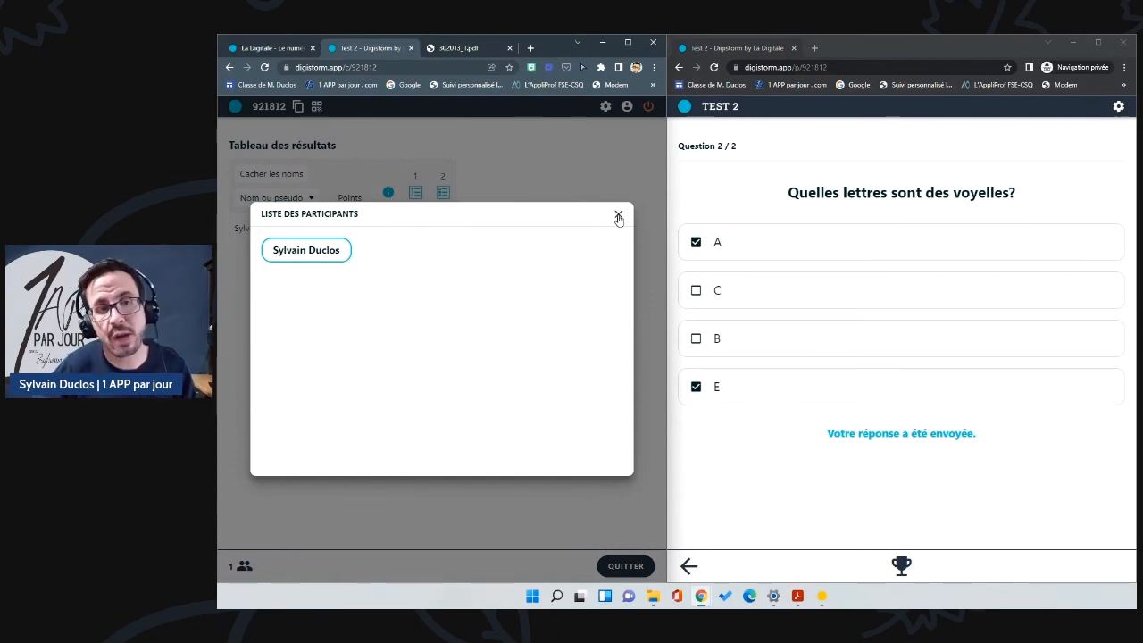
- Close the participants list, end the Test 2 session, and widen the editor window
{"action": "left_click", "coordinate": [618, 217]}
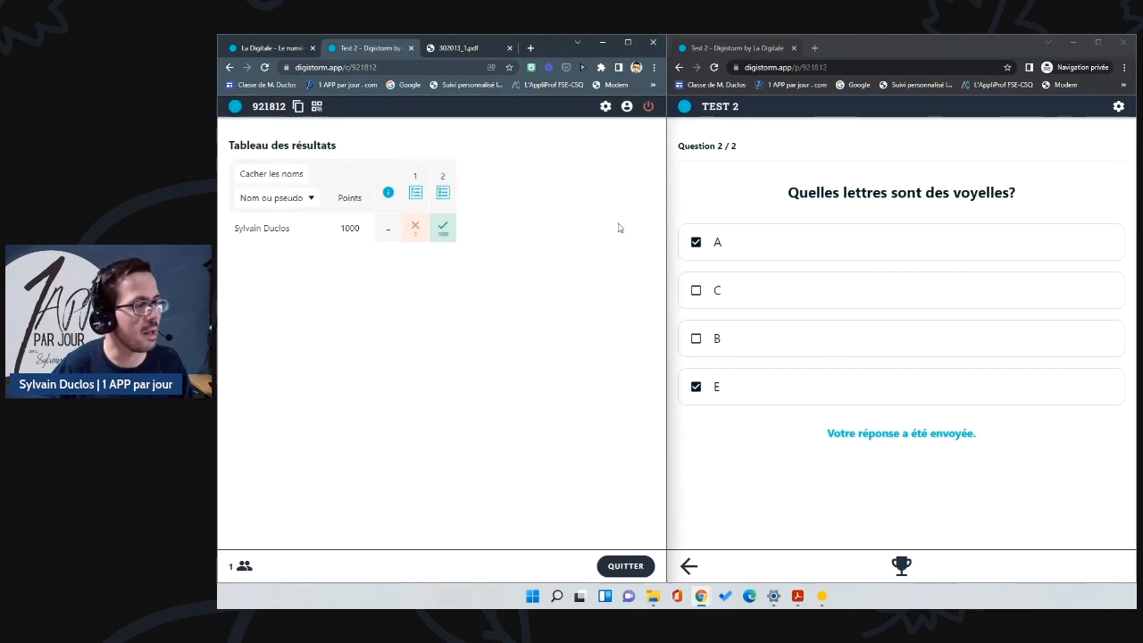
{"action": "left_click", "coordinate": [624, 567]}
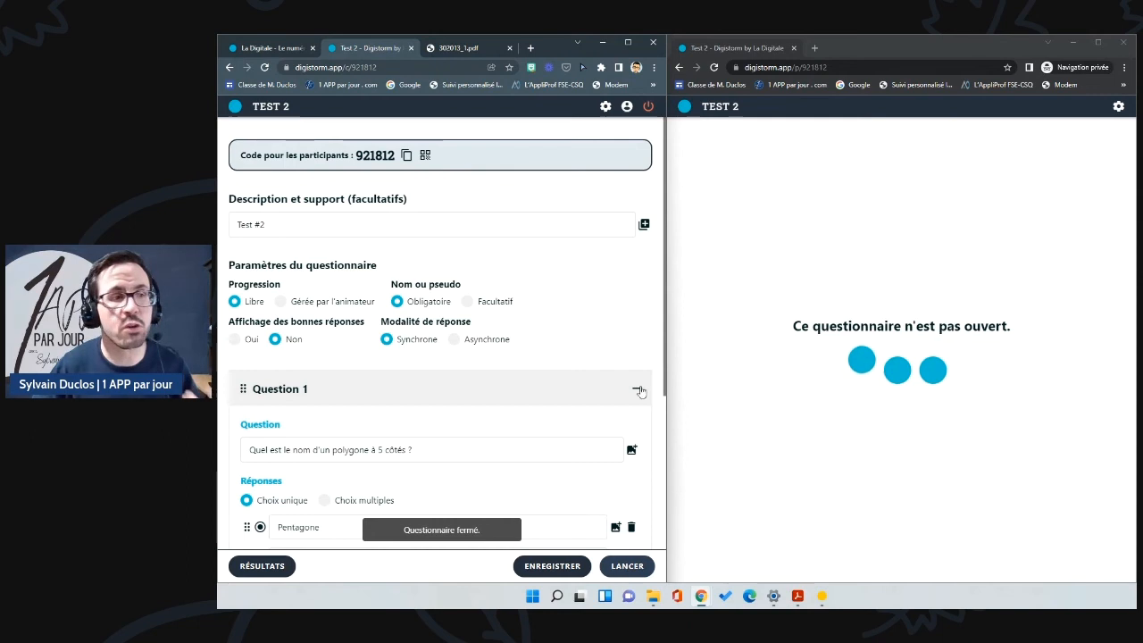
{"action": "left_click_drag", "start_coordinate": [666, 319], "coordinate": [845, 319]}
{"action": "scroll", "coordinate": [535, 357], "scroll_direction": "down", "scroll_amount": 3}
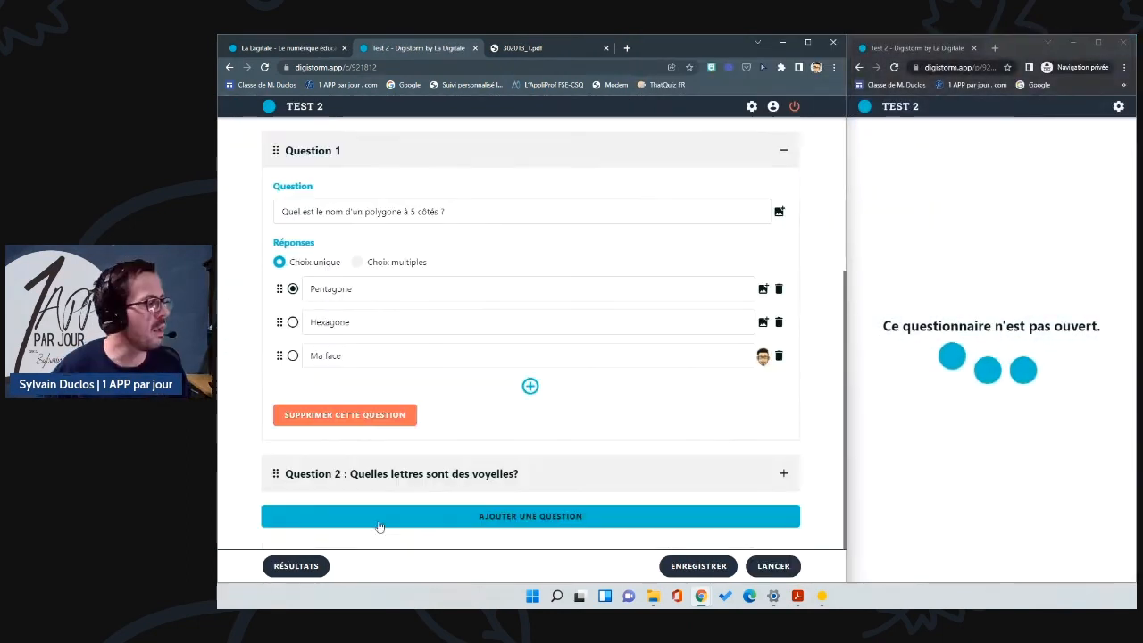
- Export the Test 2 session results as 921812_1.pdf, review it, and return to the editor
{"action": "left_click", "coordinate": [306, 567]}
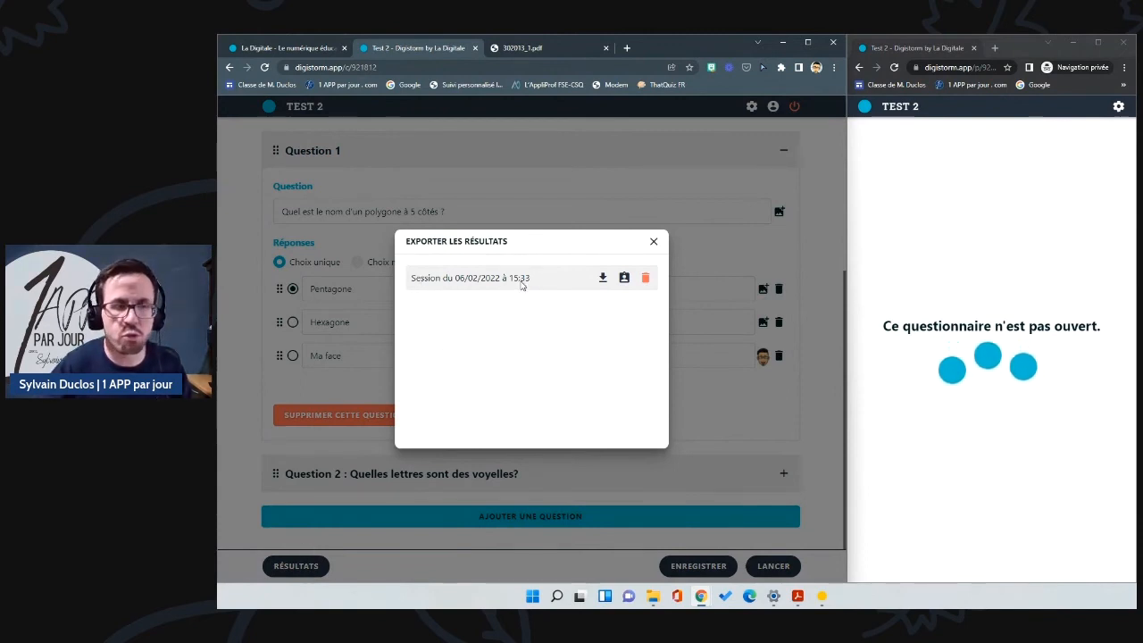
{"action": "left_click", "coordinate": [603, 281]}
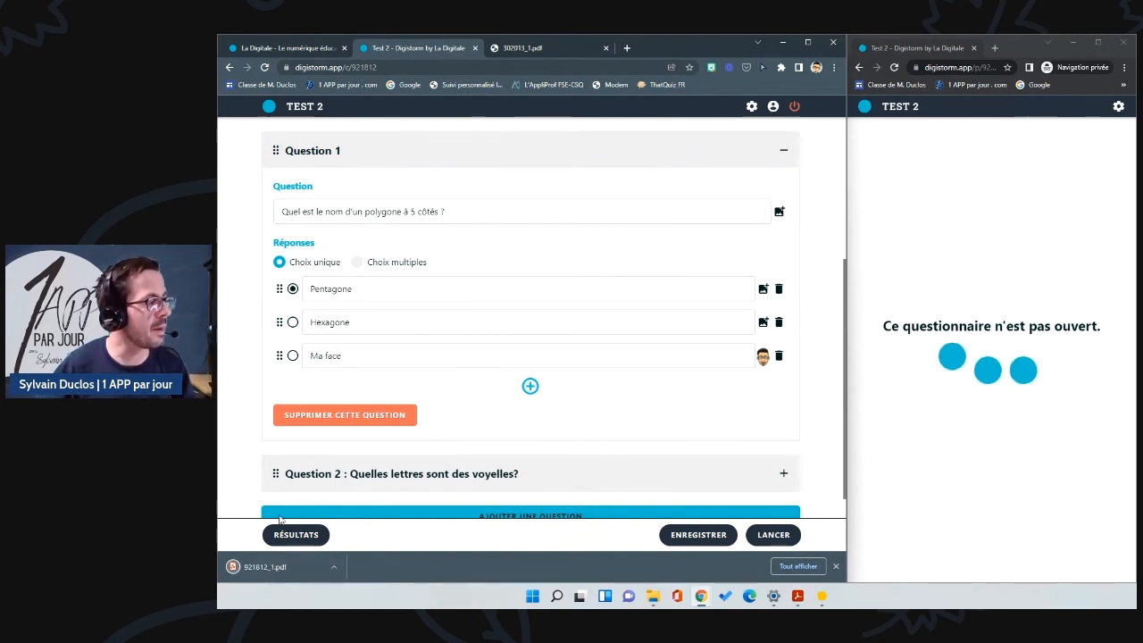
{"action": "left_click", "coordinate": [278, 570]}
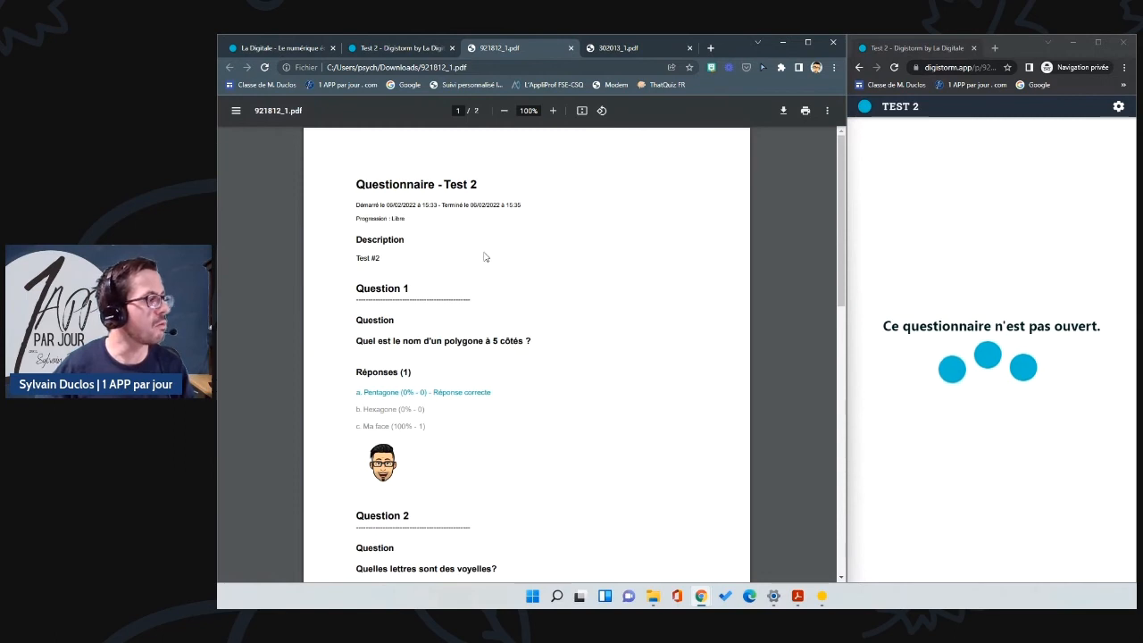
{"action": "scroll", "coordinate": [485, 259], "scroll_direction": "down", "scroll_amount": 3}
{"action": "scroll", "coordinate": [482, 261], "scroll_direction": "up", "scroll_amount": 2}
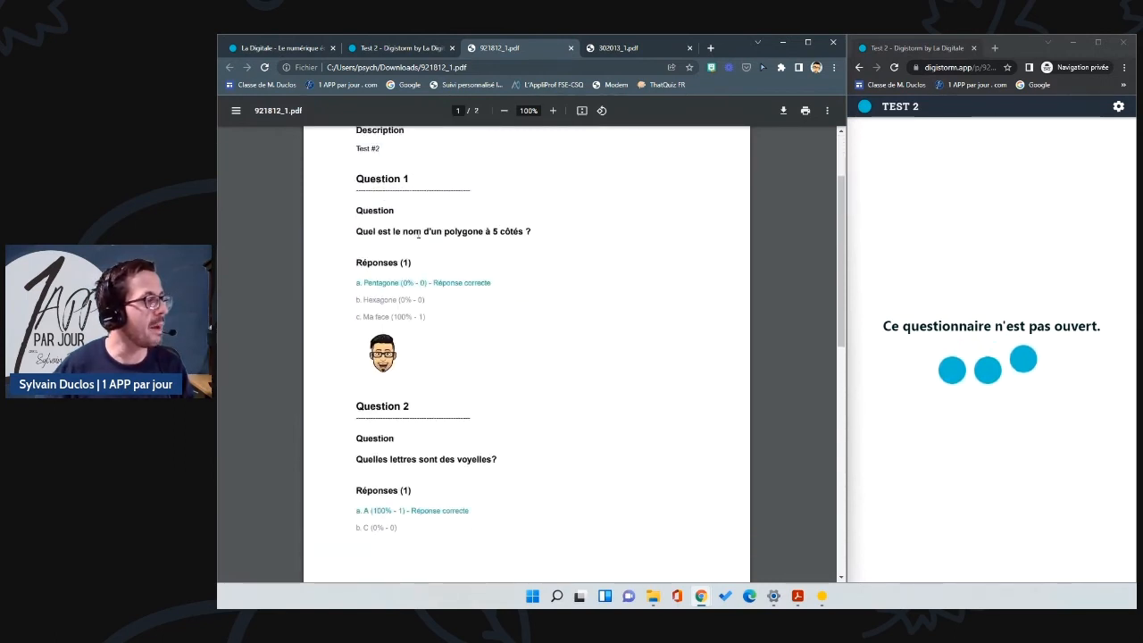
{"action": "scroll", "coordinate": [424, 357], "scroll_direction": "down", "scroll_amount": 5}
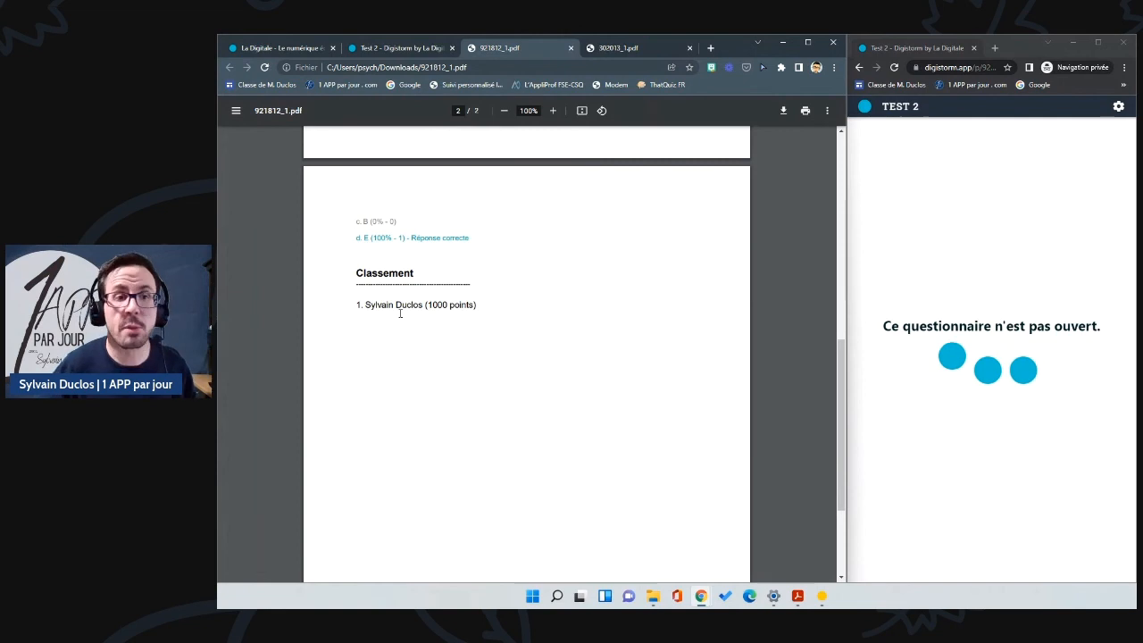
{"action": "scroll", "coordinate": [402, 316], "scroll_direction": "up", "scroll_amount": 10}
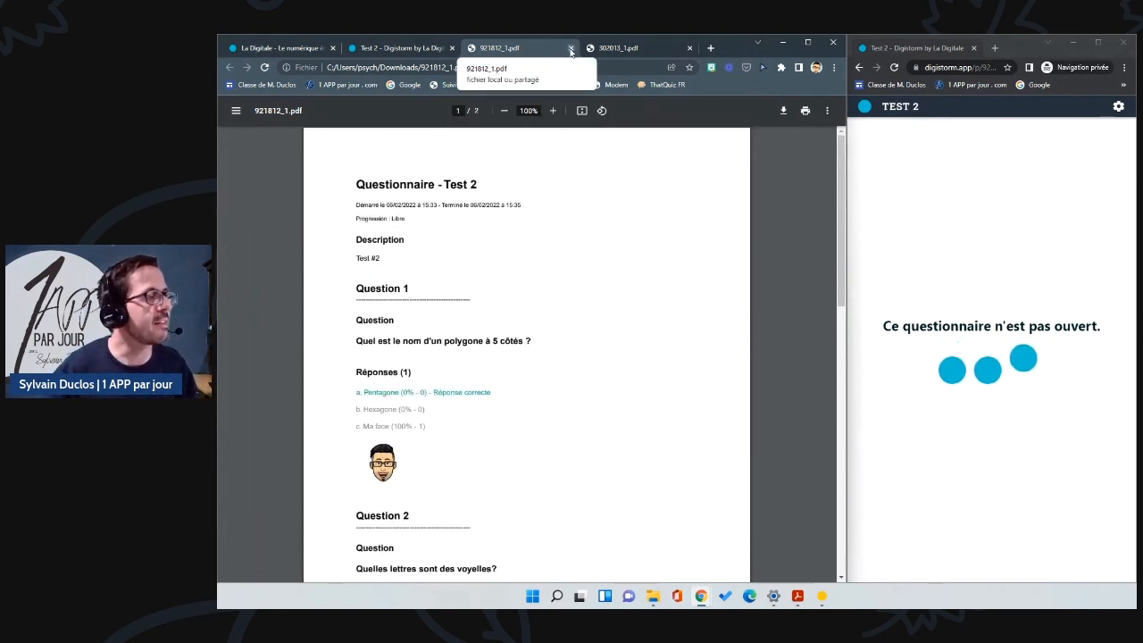
{"action": "left_click", "coordinate": [393, 47]}
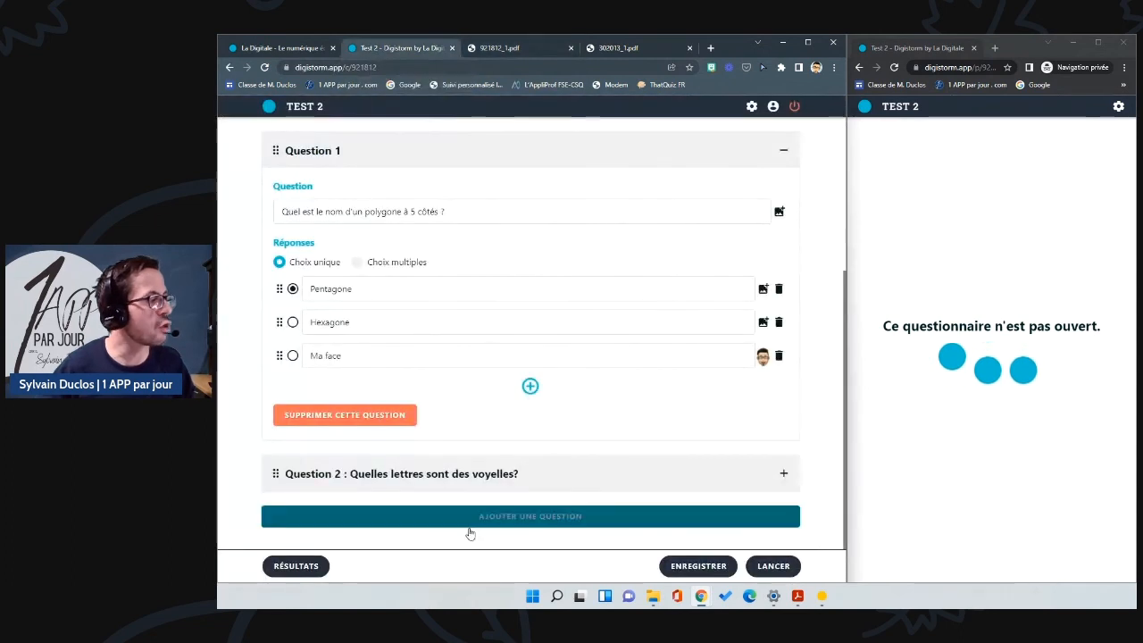
{"action": "left_click", "coordinate": [303, 568]}
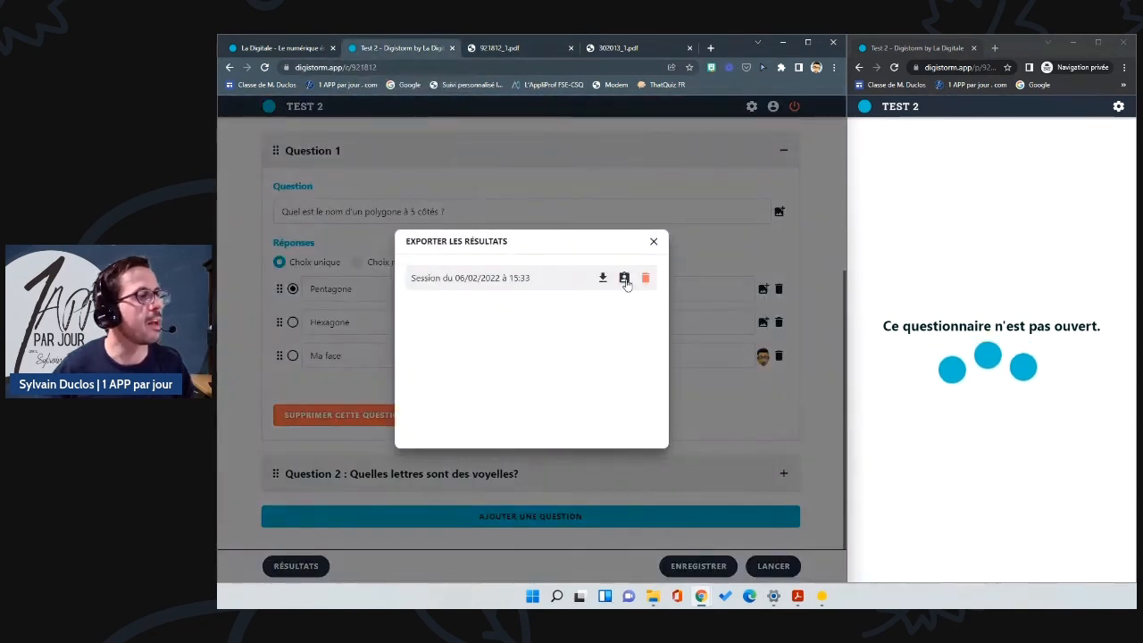
{"action": "left_click", "coordinate": [625, 280]}
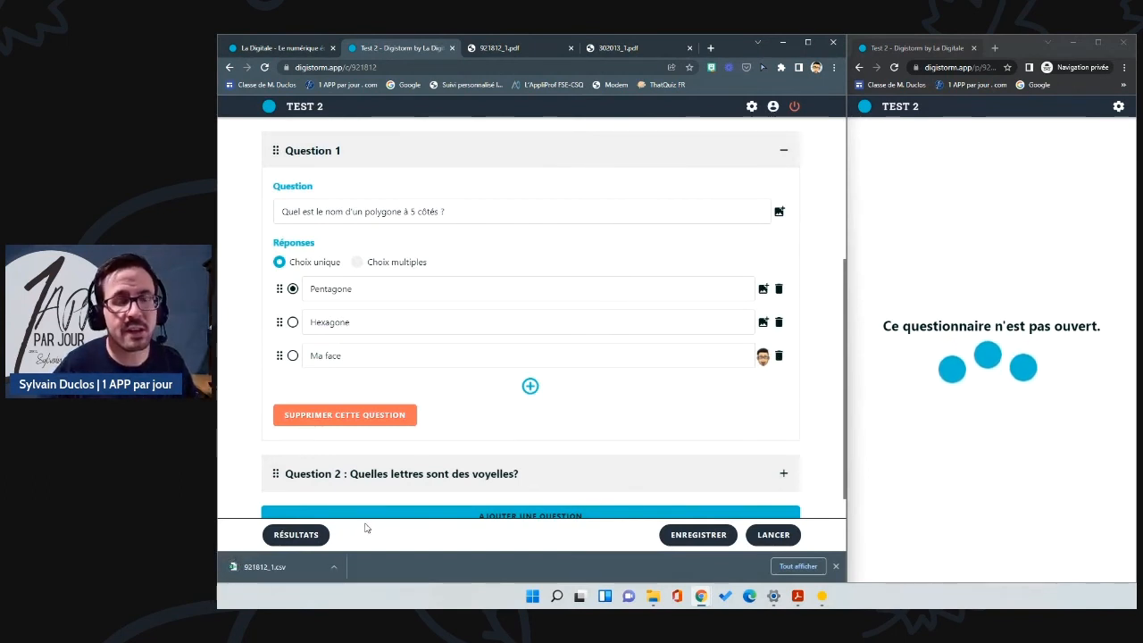
{"action": "left_click", "coordinate": [260, 568]}
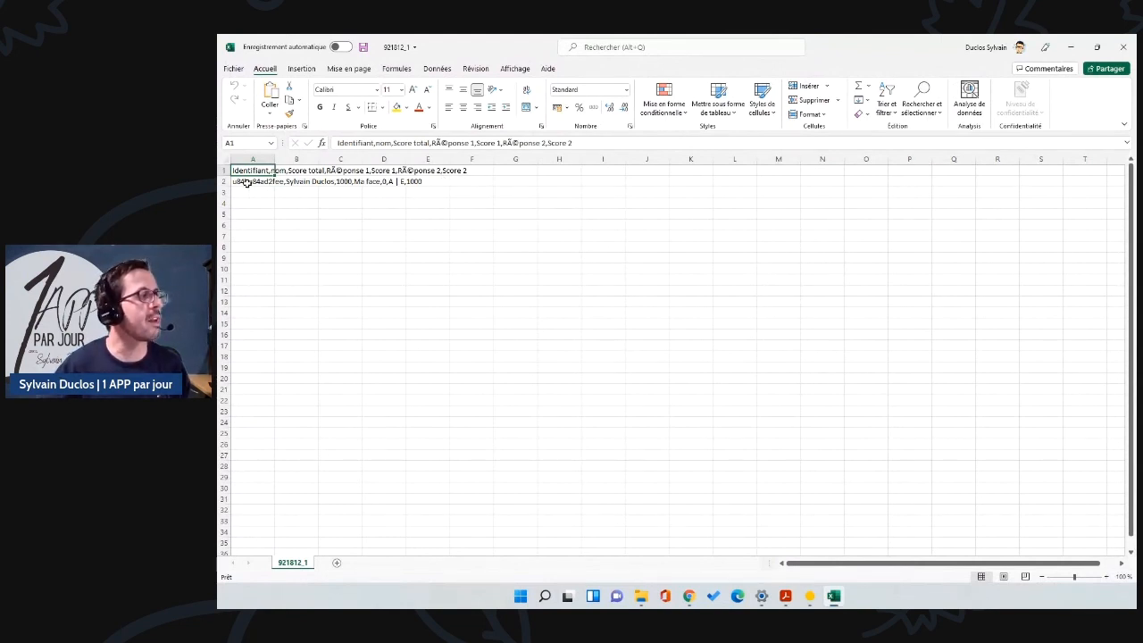
{"action": "left_click", "coordinate": [296, 213]}
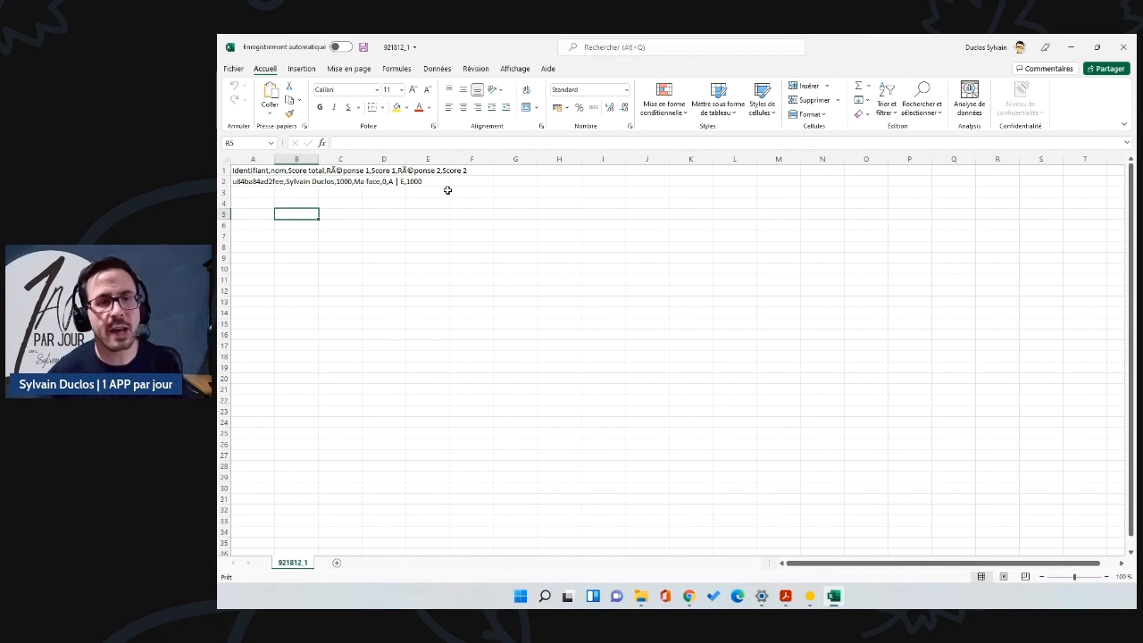
{"action": "left_click", "coordinate": [1122, 49]}
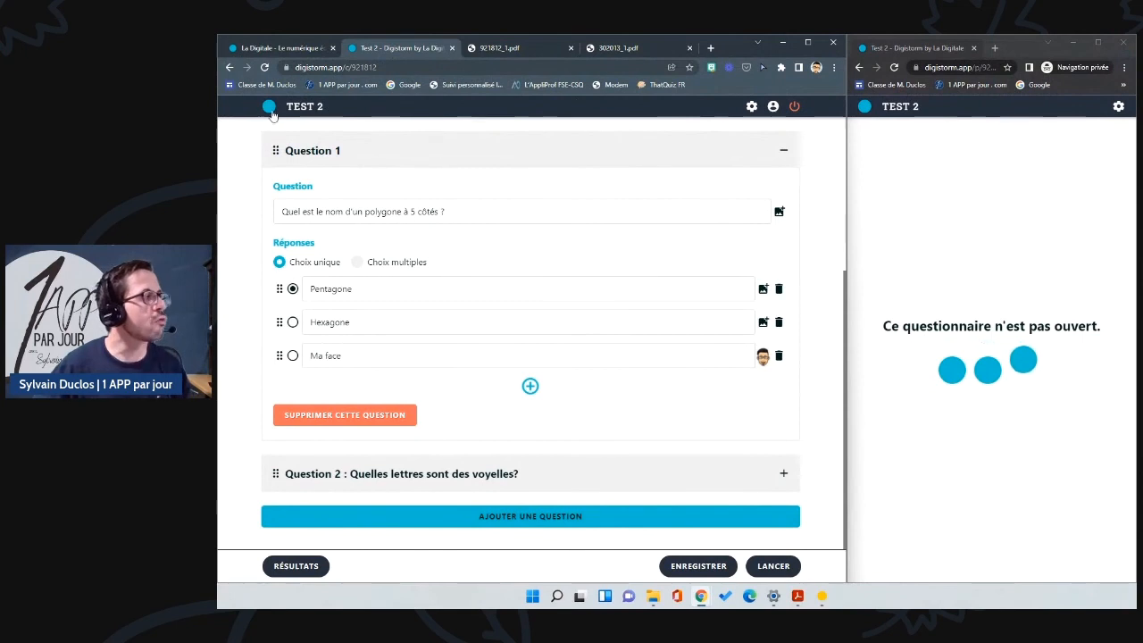
- Create a new Sondage-type poll titled 'Sondage 1' with the description 'Sondage 1'
{"action": "left_click", "coordinate": [270, 108]}
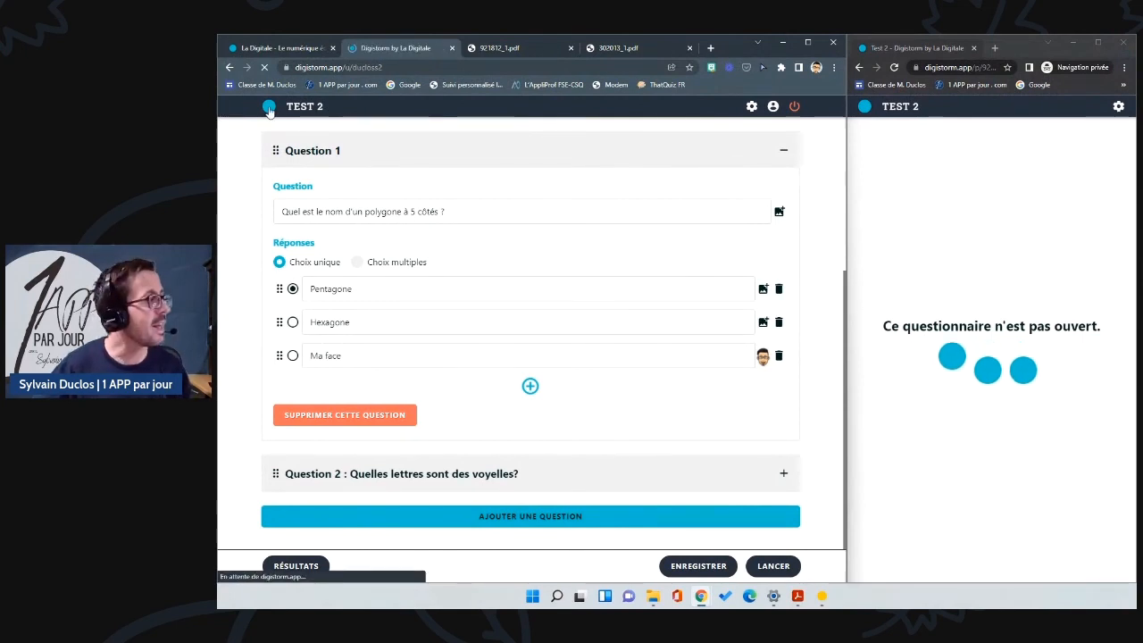
{"action": "left_click", "coordinate": [470, 154]}
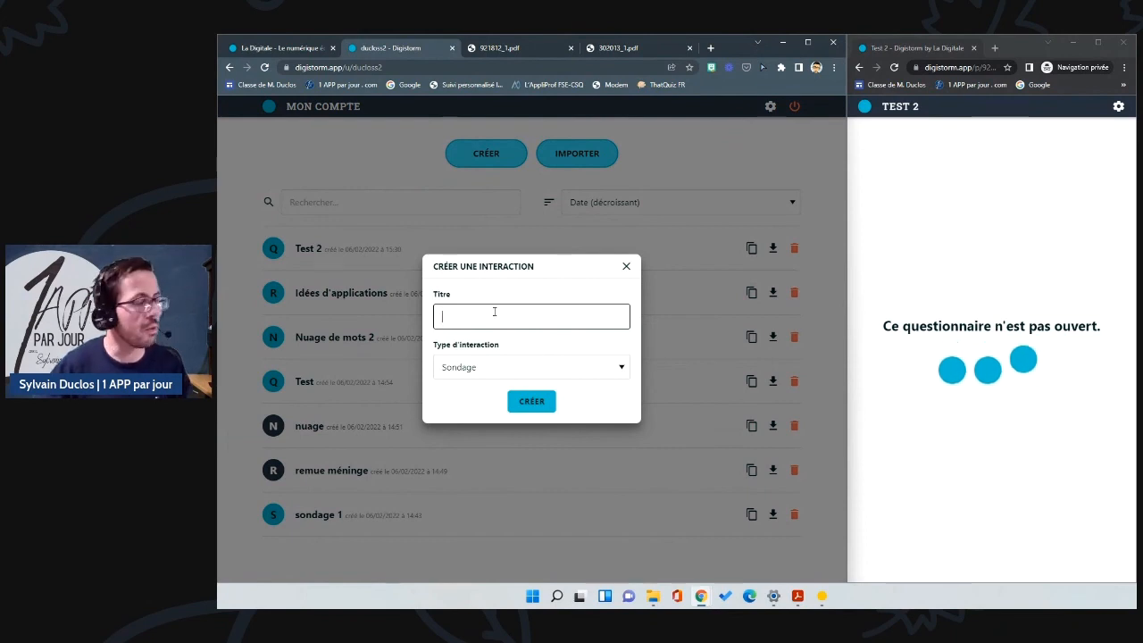
{"action": "type", "text": "Sondage 1"}
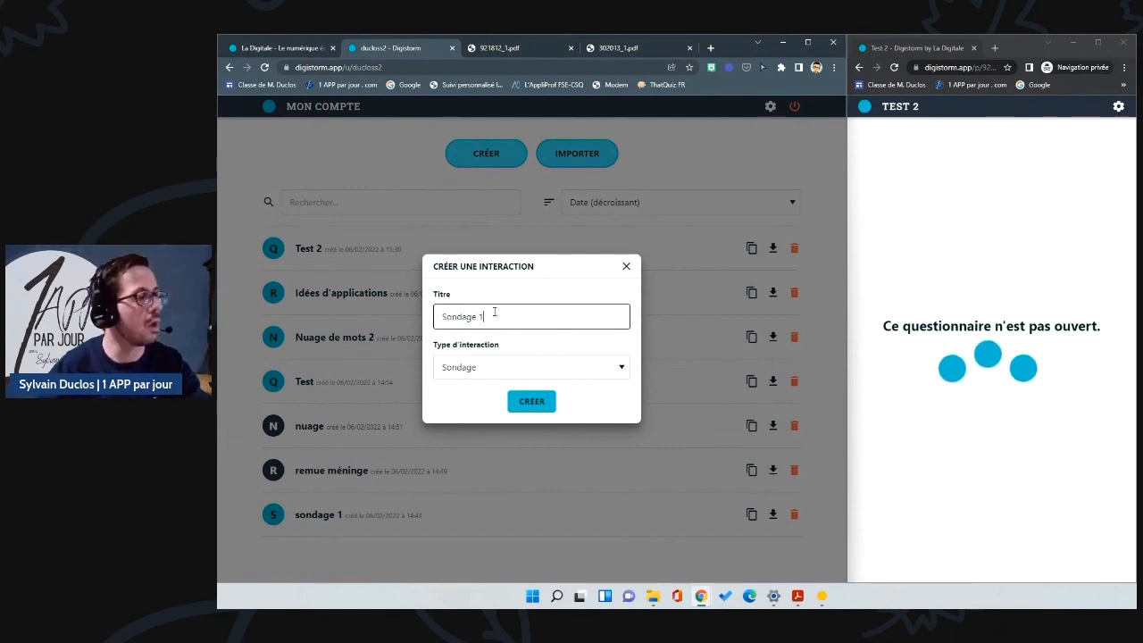
{"action": "left_click", "coordinate": [521, 406]}
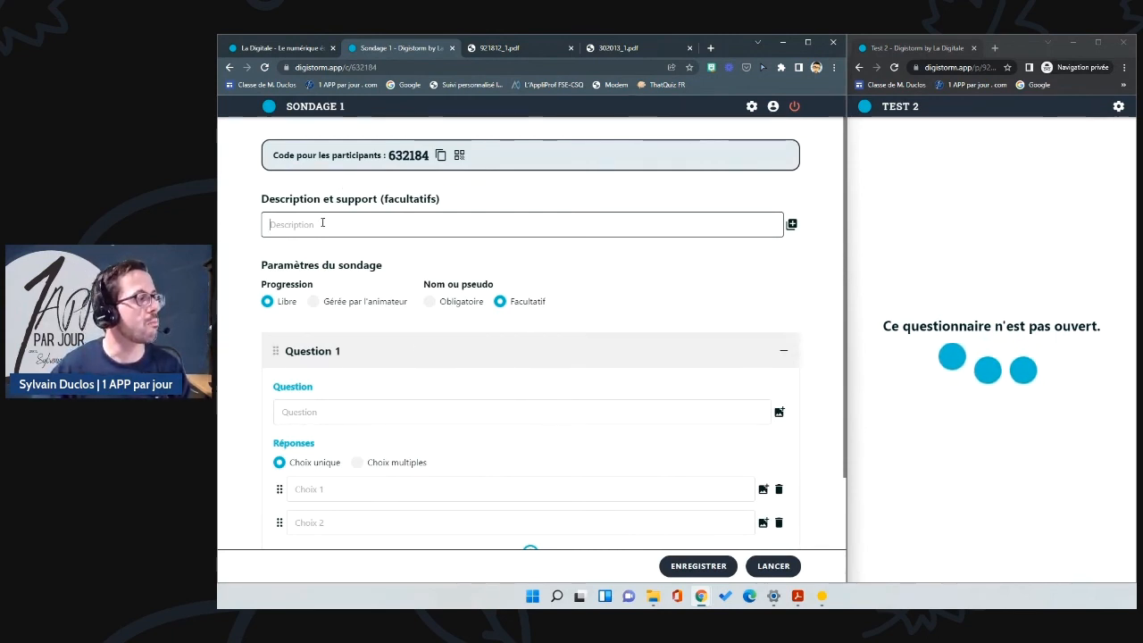
{"action": "type", "text": "Sondage 1"}
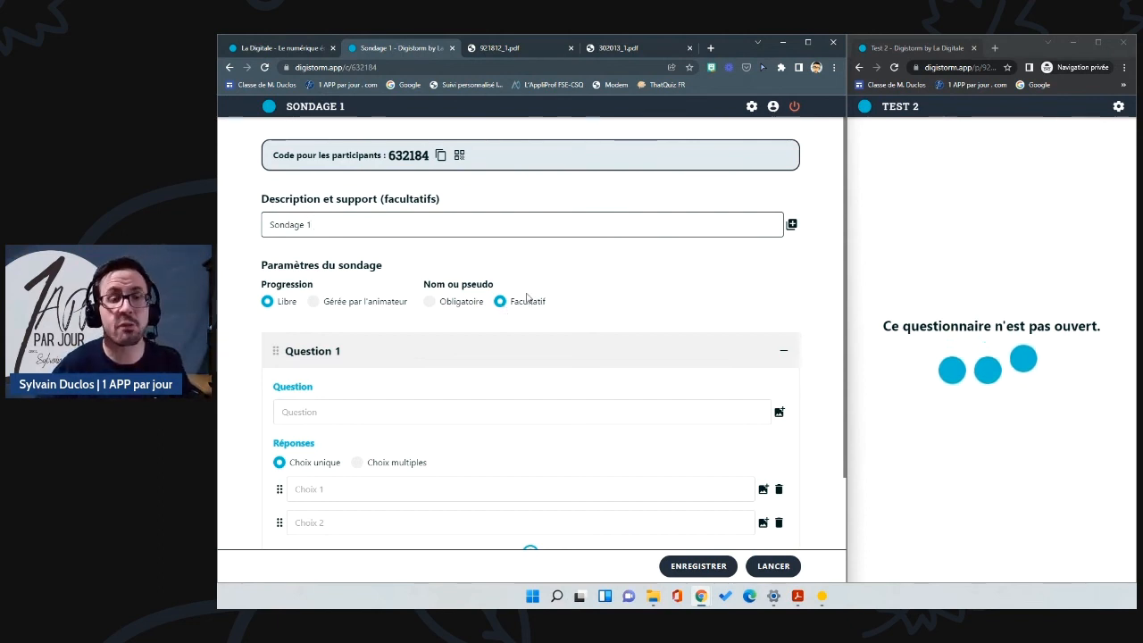
{"action": "scroll", "coordinate": [425, 314], "scroll_direction": "down", "scroll_amount": 1}
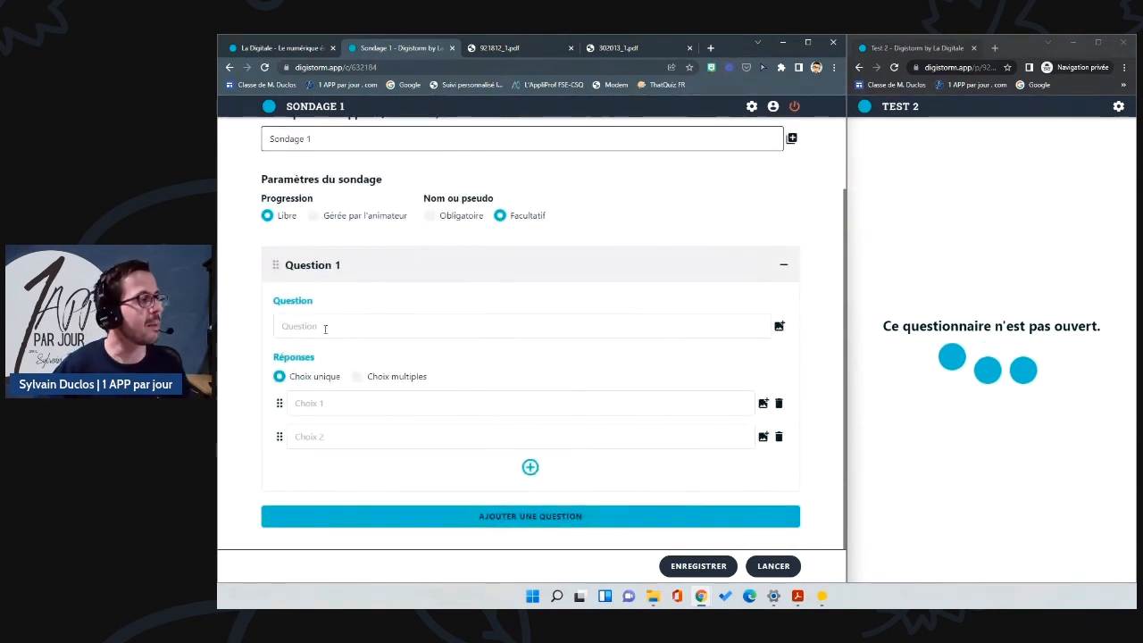
- Write 'Question 1' as a multiple-choice question with answers A, B, C and D
{"action": "left_click", "coordinate": [324, 327]}
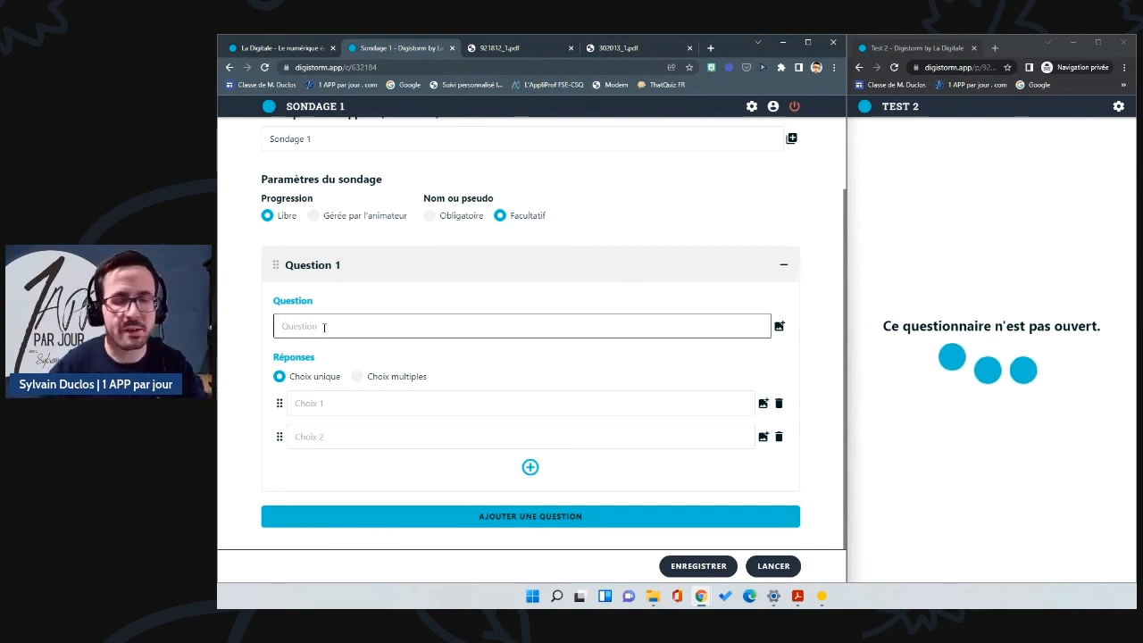
{"action": "type", "text": "Question 1"}
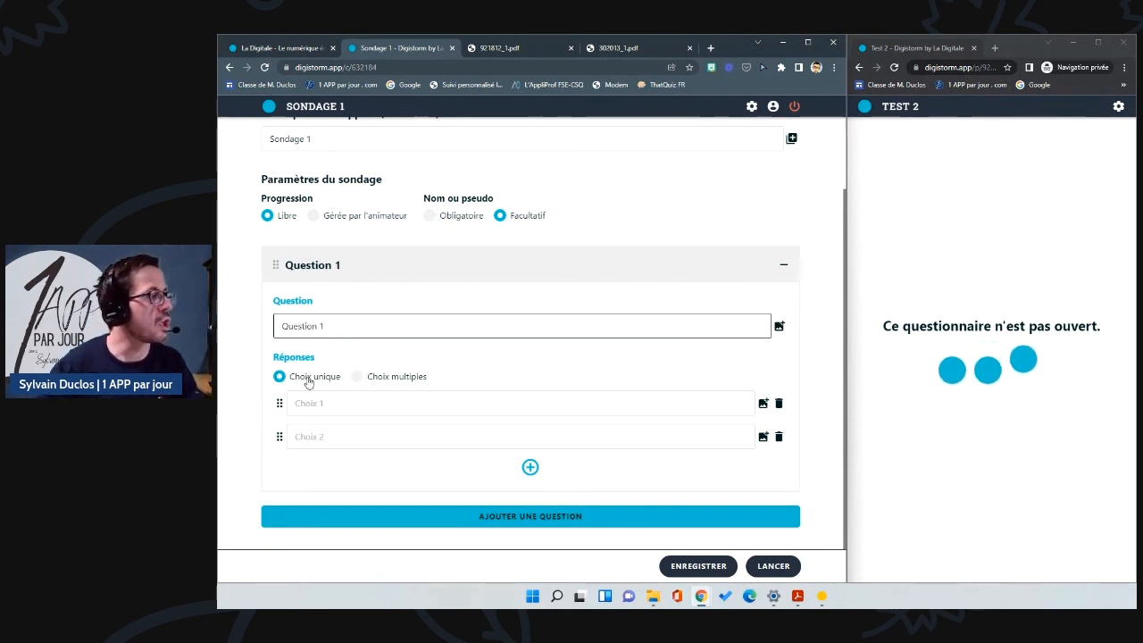
{"action": "left_click", "coordinate": [358, 379]}
{"action": "left_click", "coordinate": [347, 402]}
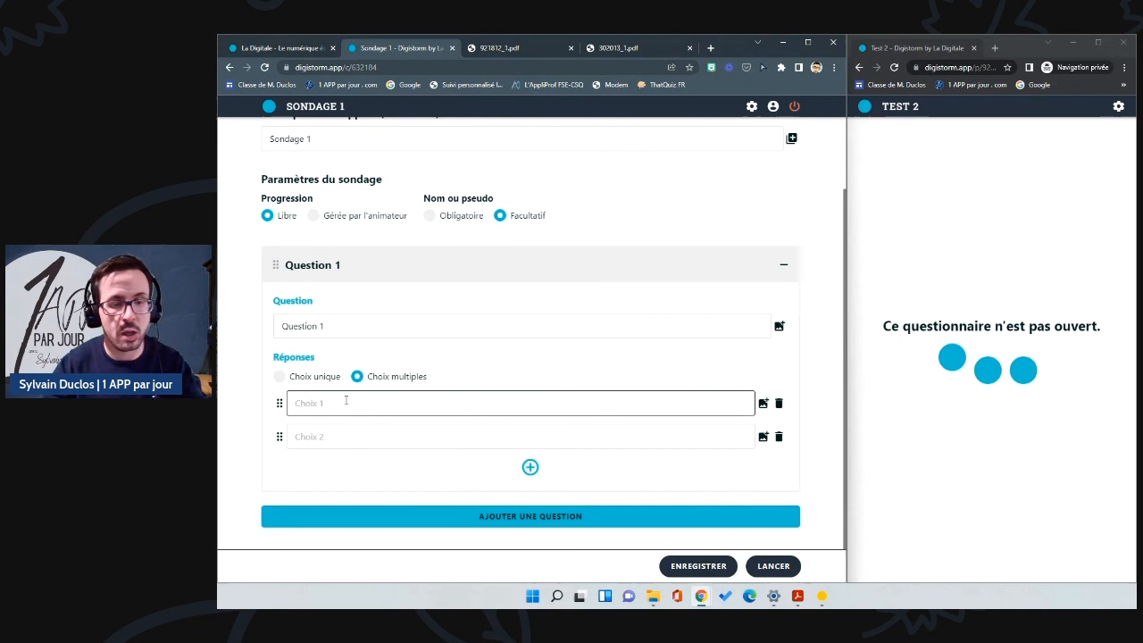
{"action": "type", "text": "A"}
{"action": "left_click", "coordinate": [329, 436]}
{"action": "type", "text": "B"}
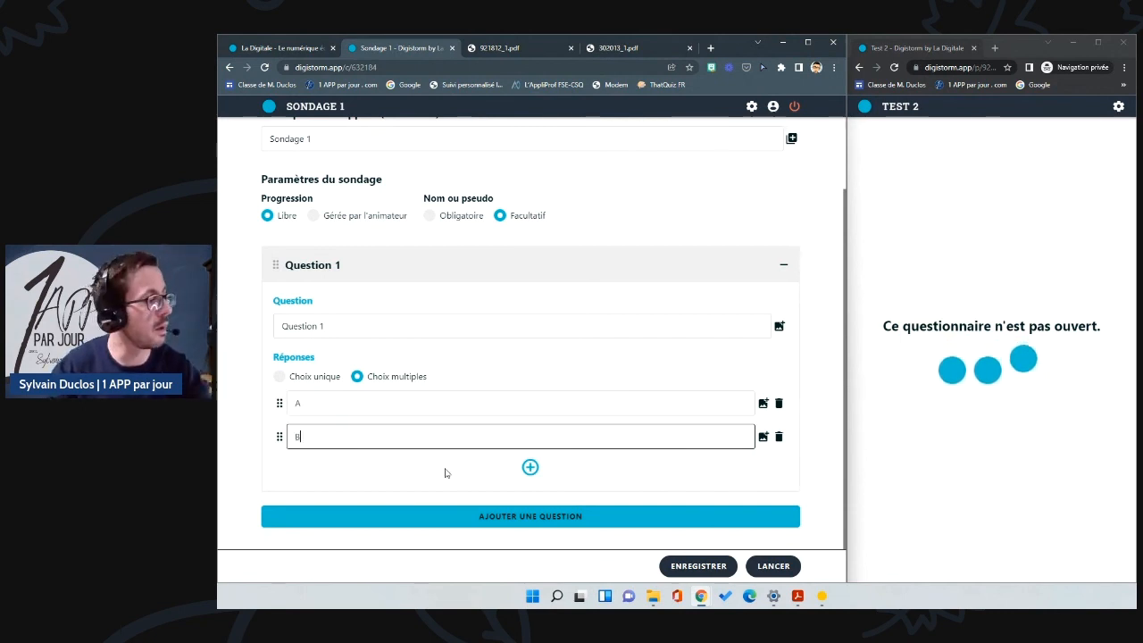
{"action": "left_click", "coordinate": [531, 466]}
{"action": "type", "text": "C"}
{"action": "left_click", "coordinate": [527, 500]}
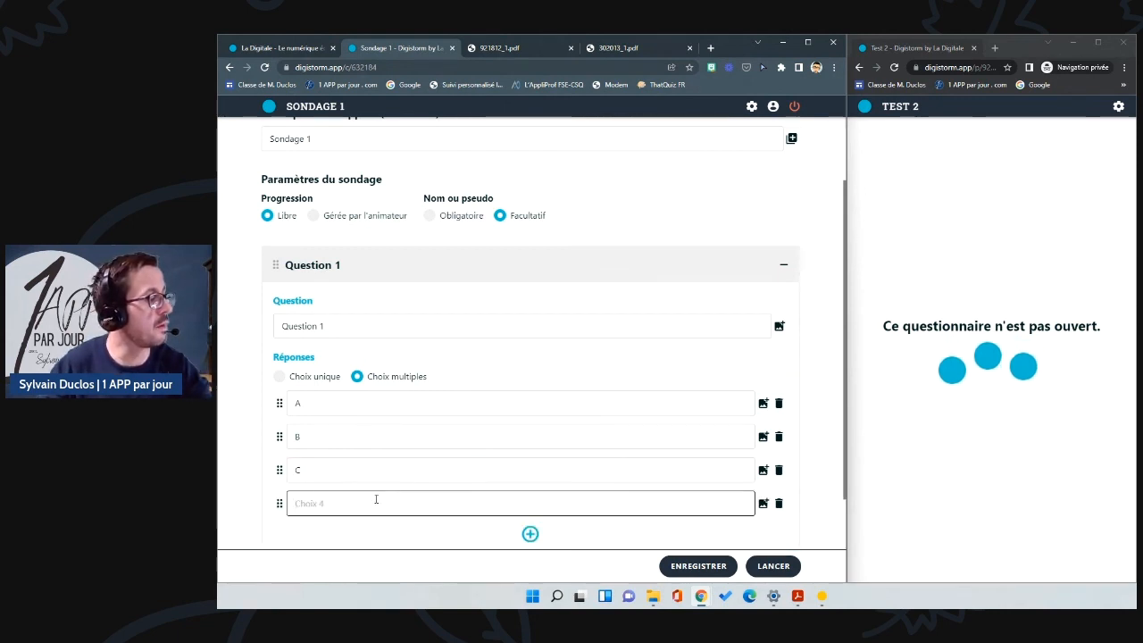
{"action": "type", "text": "D"}
- Save the Sondage 1 poll and launch it for participants
{"action": "scroll", "coordinate": [375, 491], "scroll_direction": "down", "scroll_amount": 1}
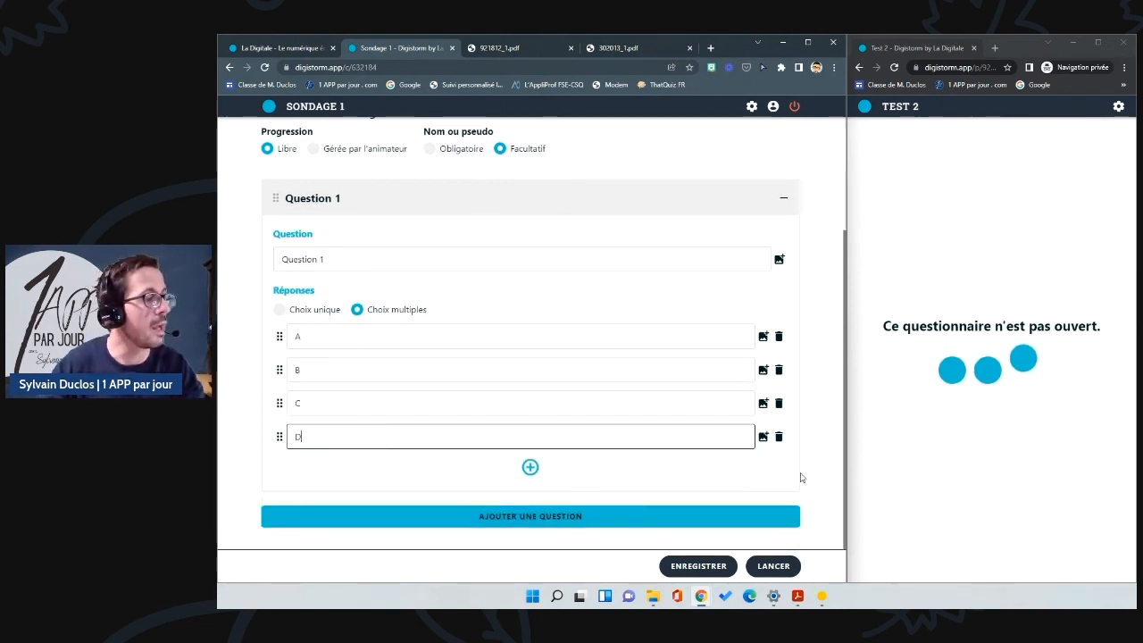
{"action": "left_click", "coordinate": [679, 566]}
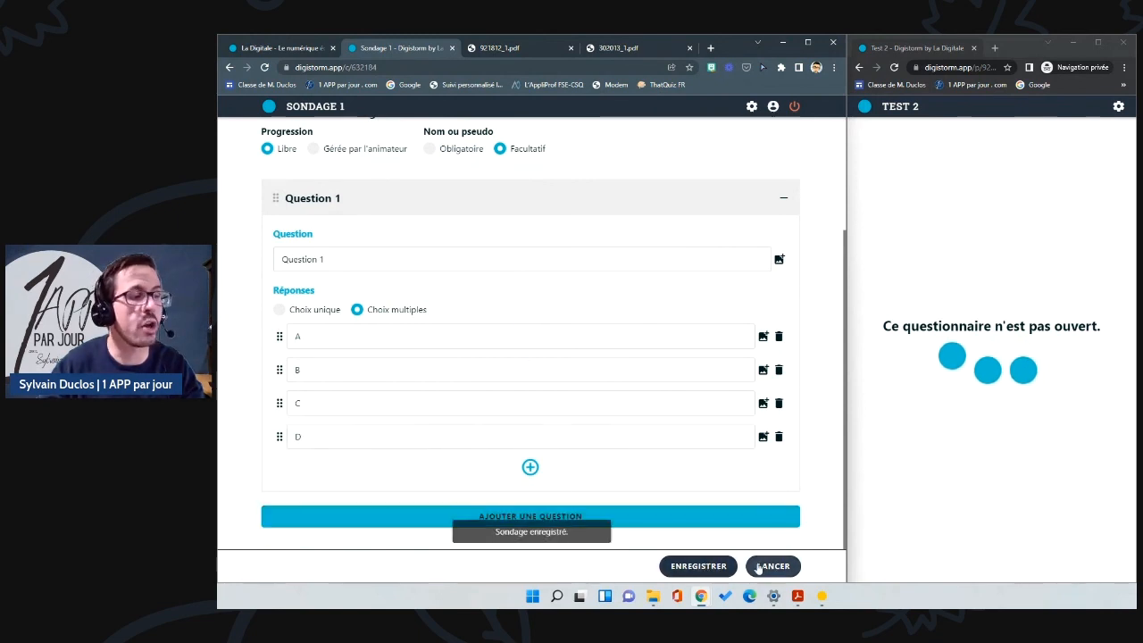
{"action": "left_click", "coordinate": [758, 567]}
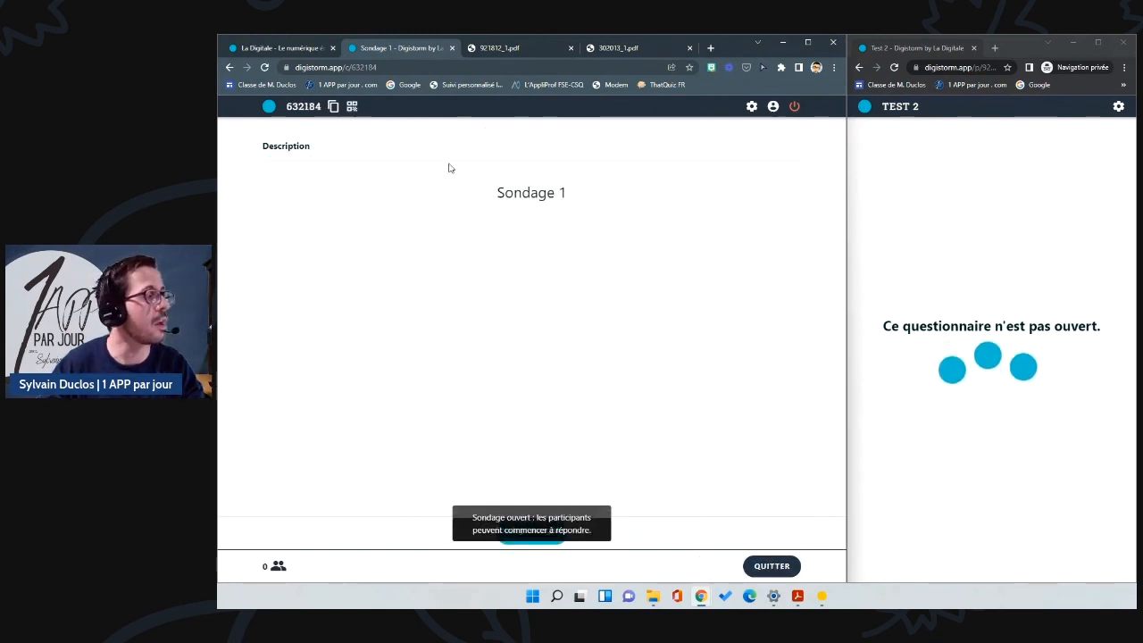
- As the participant, answer Question 1 of the poll with A and C
{"action": "left_click", "coordinate": [389, 68]}
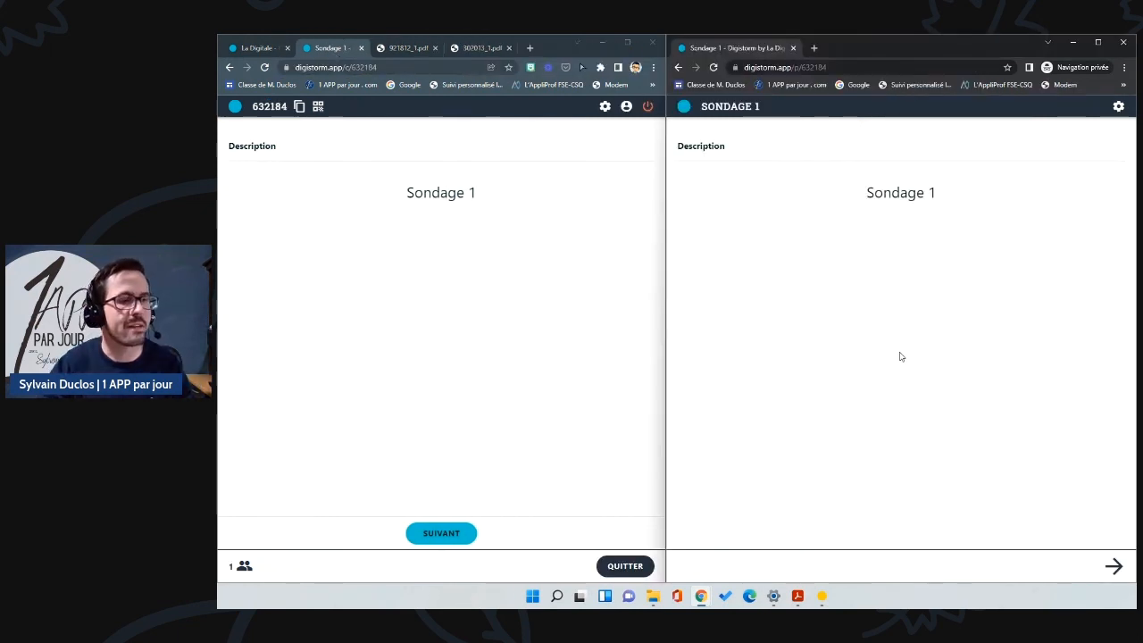
{"action": "left_click", "coordinate": [1113, 566]}
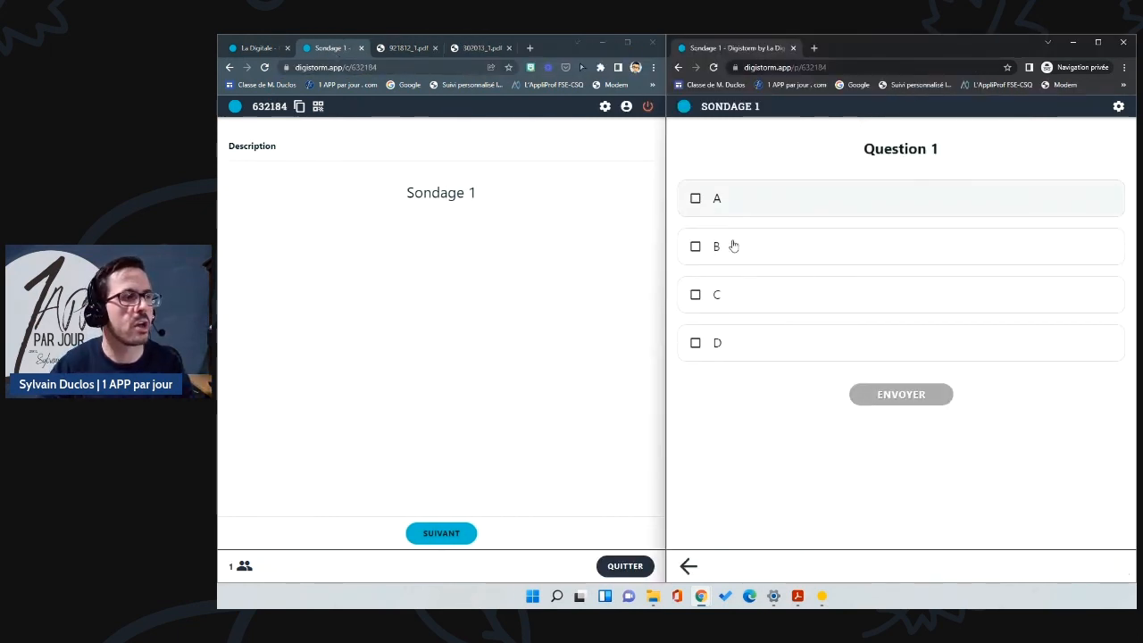
{"action": "left_click", "coordinate": [695, 197]}
{"action": "left_click", "coordinate": [696, 294]}
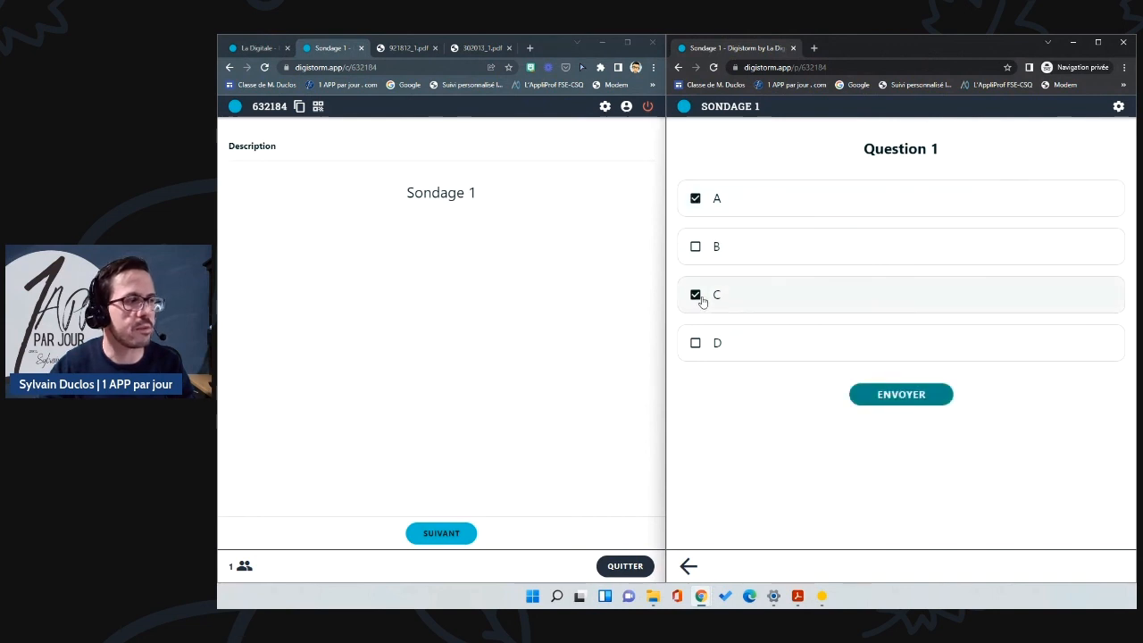
{"action": "left_click", "coordinate": [923, 396]}
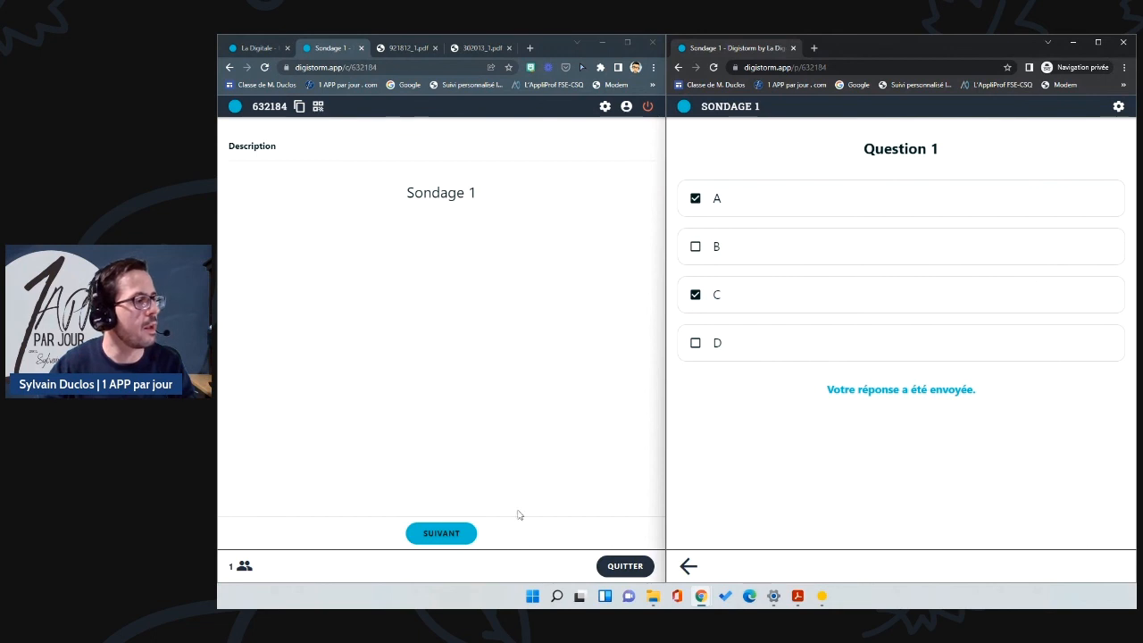
- Show Question 1 results on the host, toggling vote sorting and participant visibility
{"action": "left_click", "coordinate": [448, 533]}
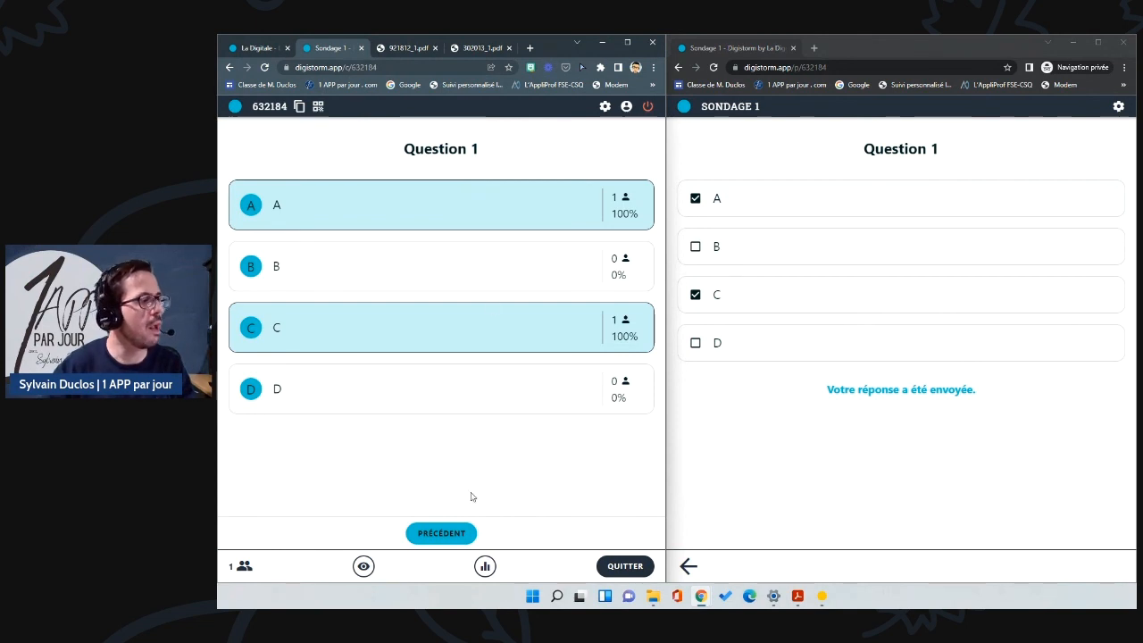
{"action": "left_click", "coordinate": [486, 567]}
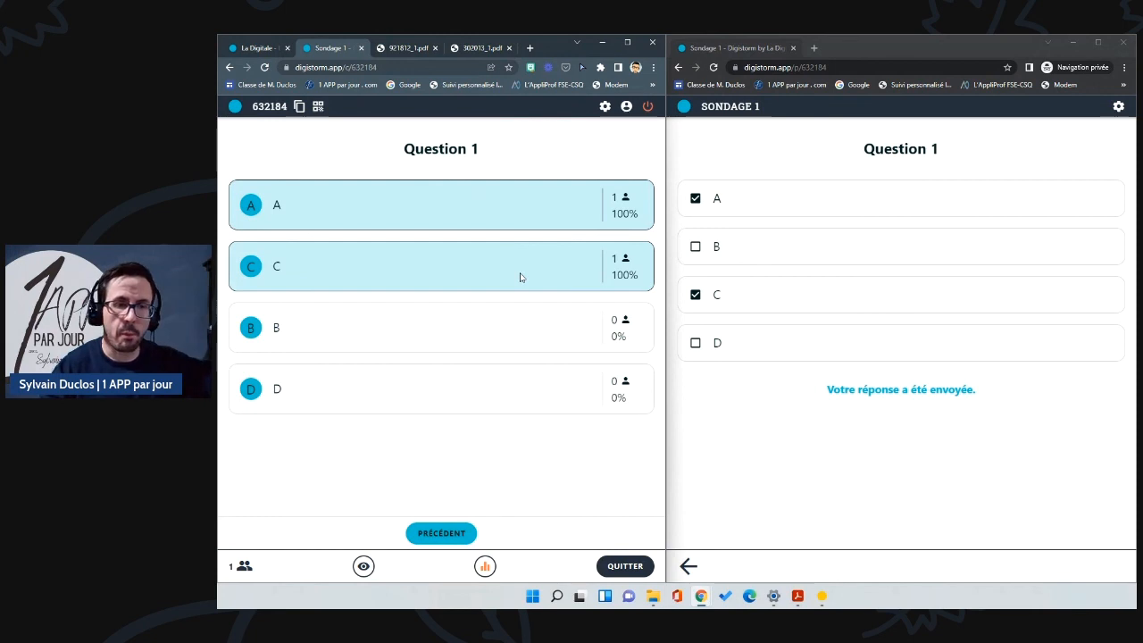
{"action": "left_click", "coordinate": [486, 567]}
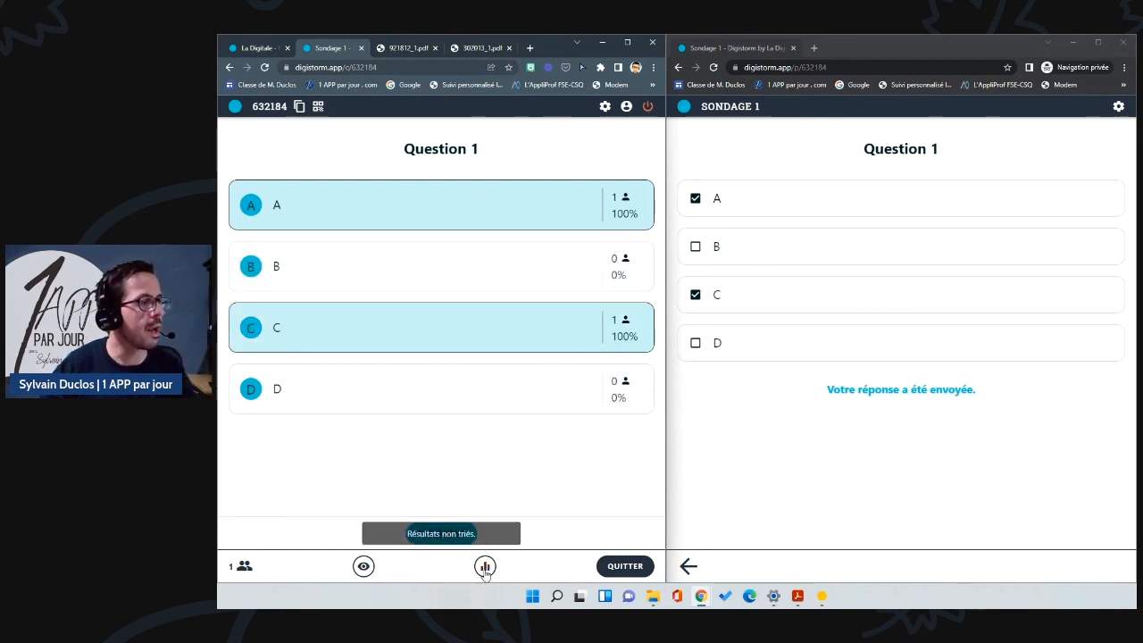
{"action": "left_click", "coordinate": [360, 570]}
{"action": "left_click", "coordinate": [426, 569]}
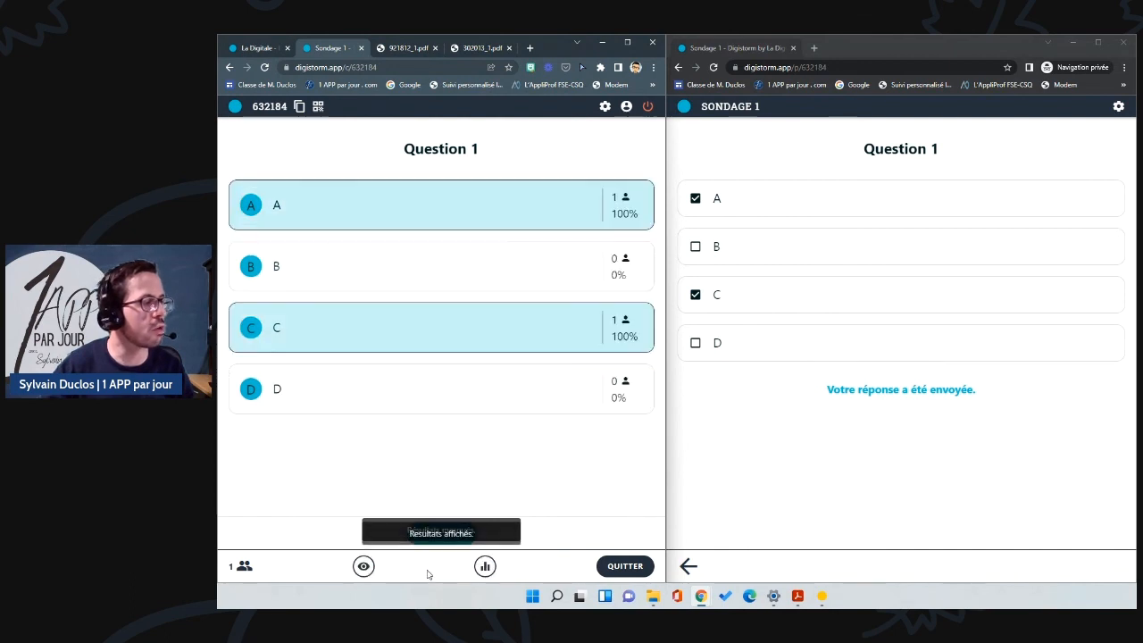